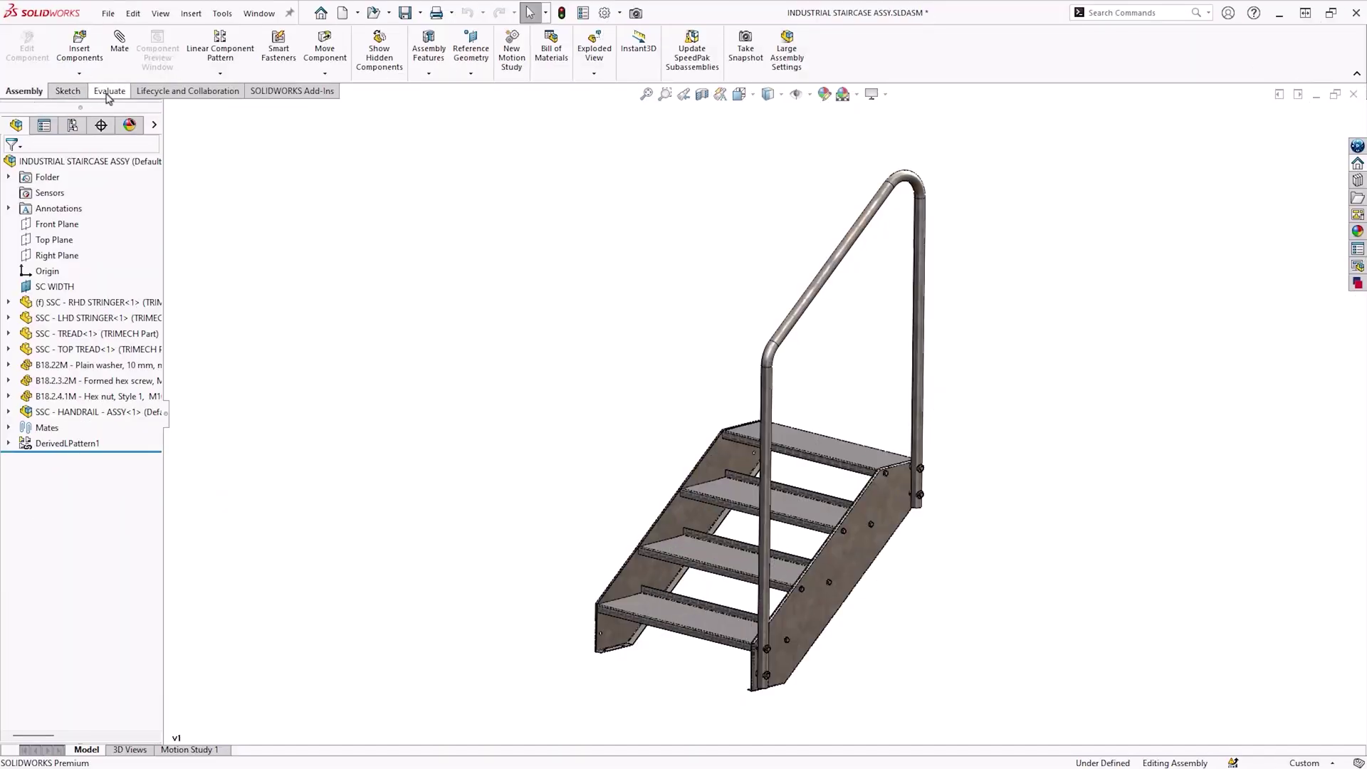
Open Solid Solutions' 'How to Find SOLIDWORKS Xpress Product Codes' article and scroll to its Xpress products list.
click(108, 92)
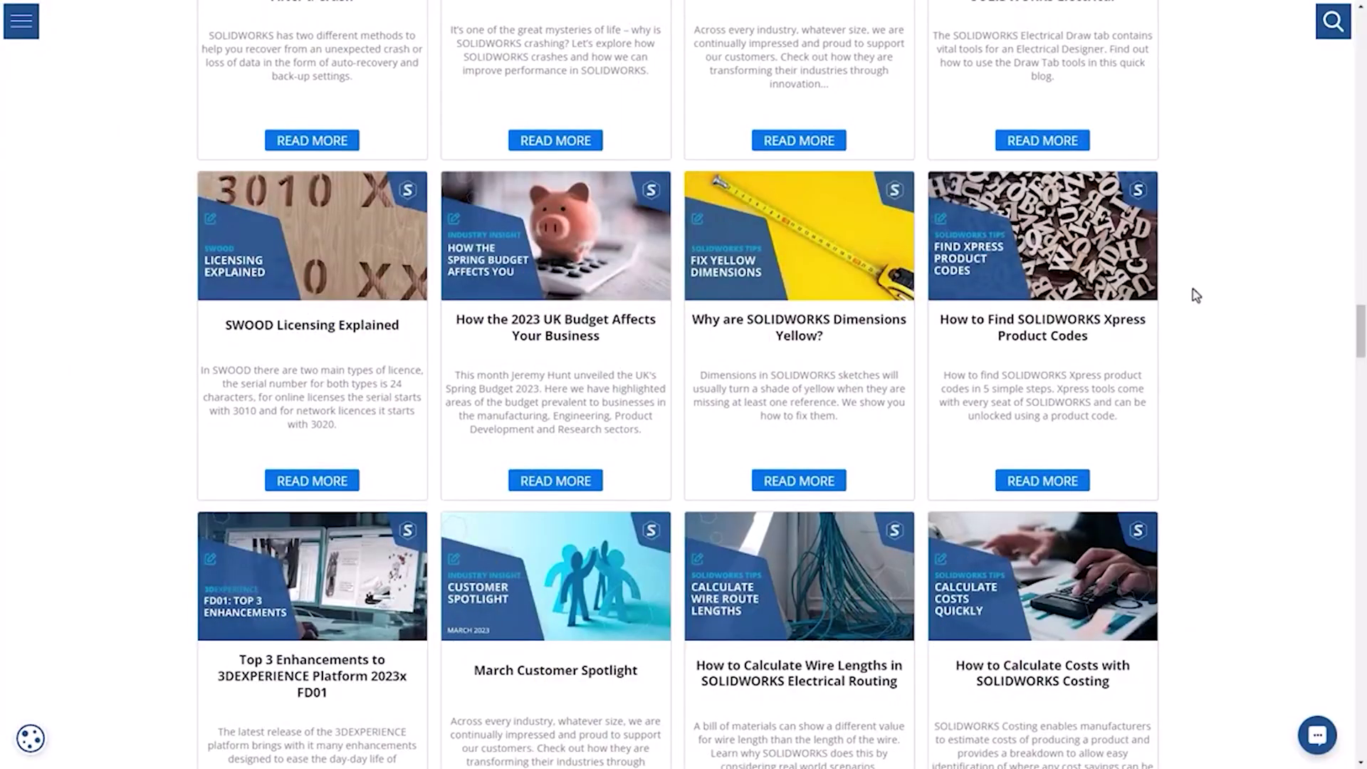
click(1061, 327)
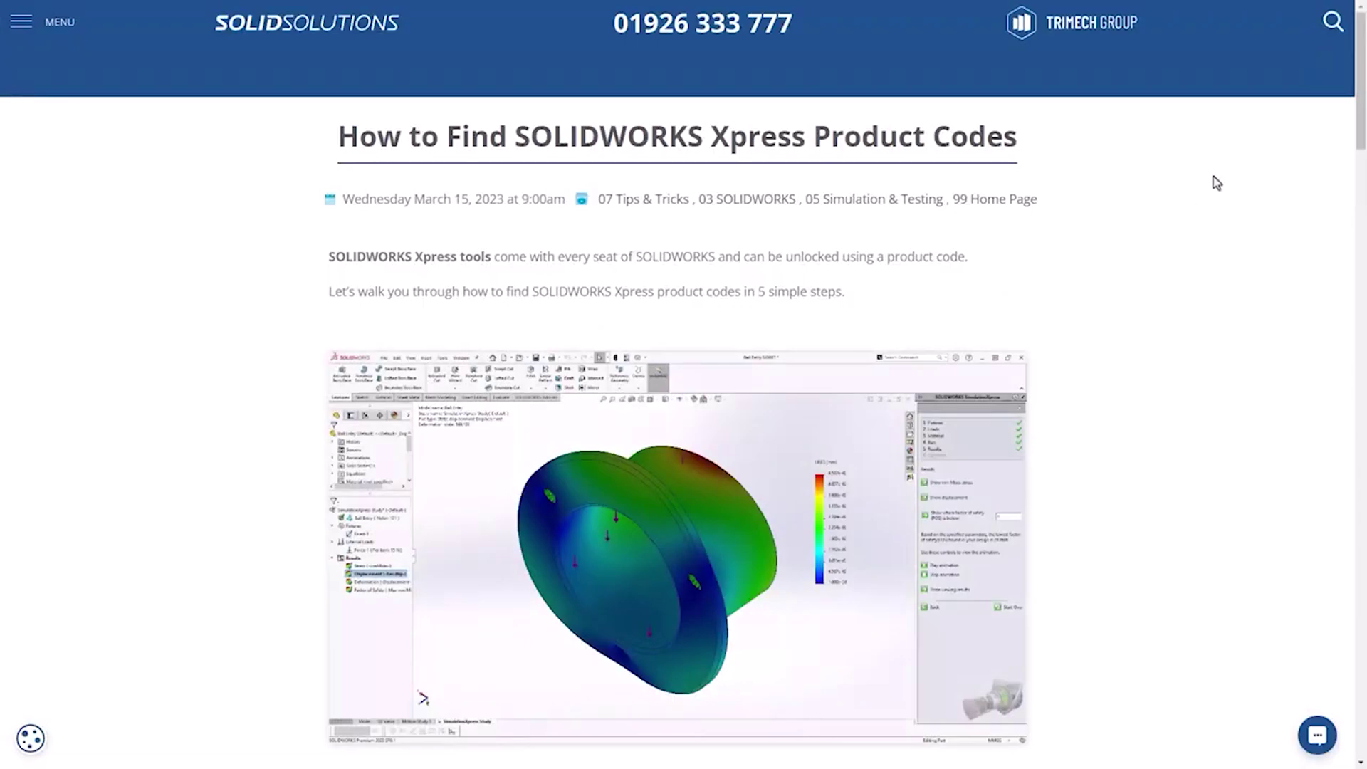
scroll(1215, 181, down, 3)
scroll(678, 384, down, 5)
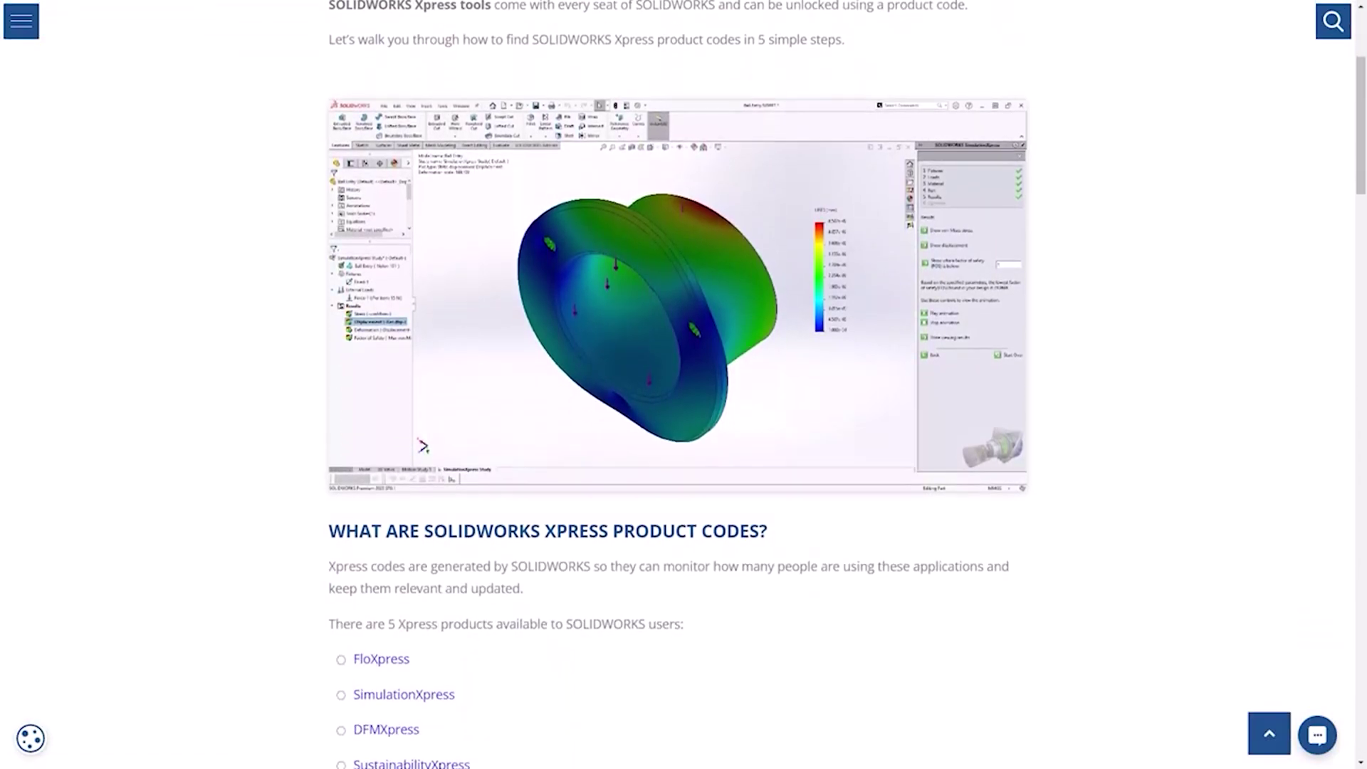
scroll(678, 384, down, 5)
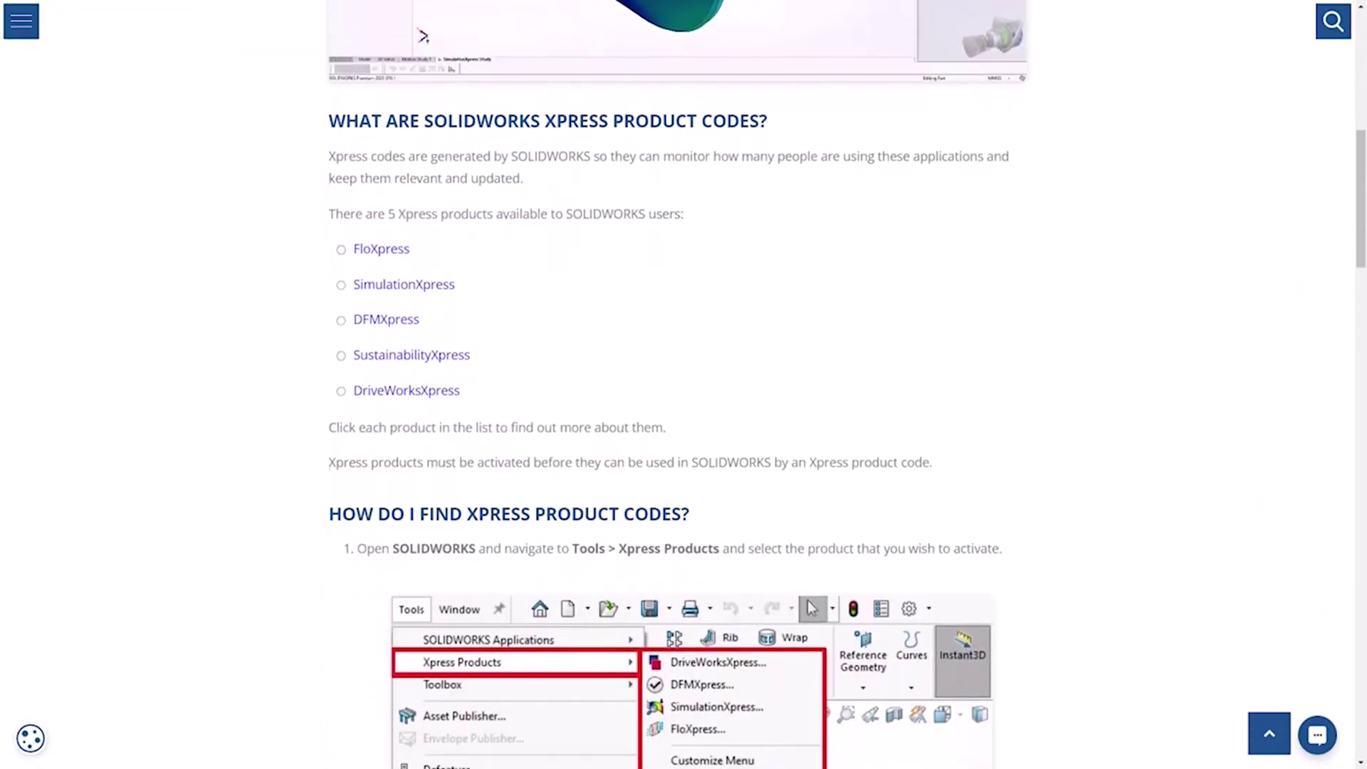
scroll(678, 384, down, 10)
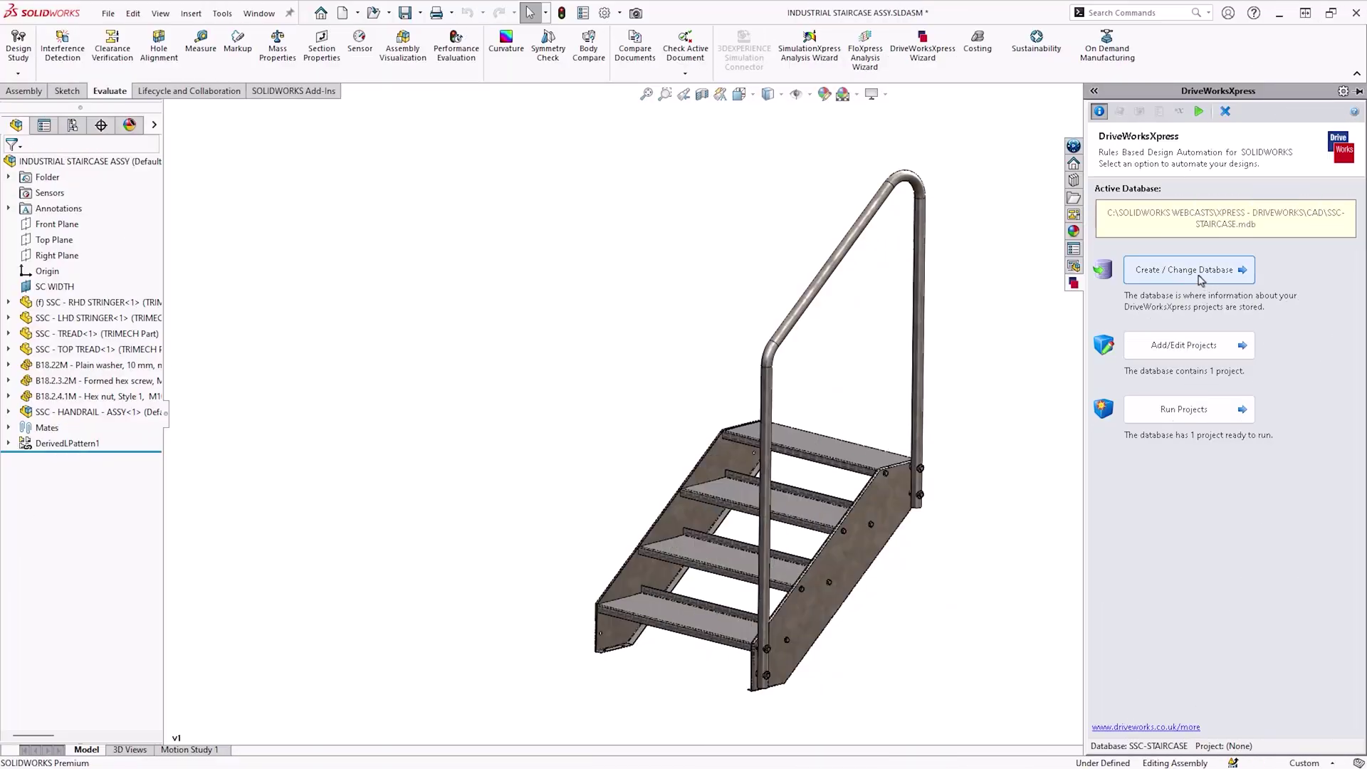
Create a new DriveWorksXpress database file named INDUSTRIAL STAIRCASE.
click(1201, 275)
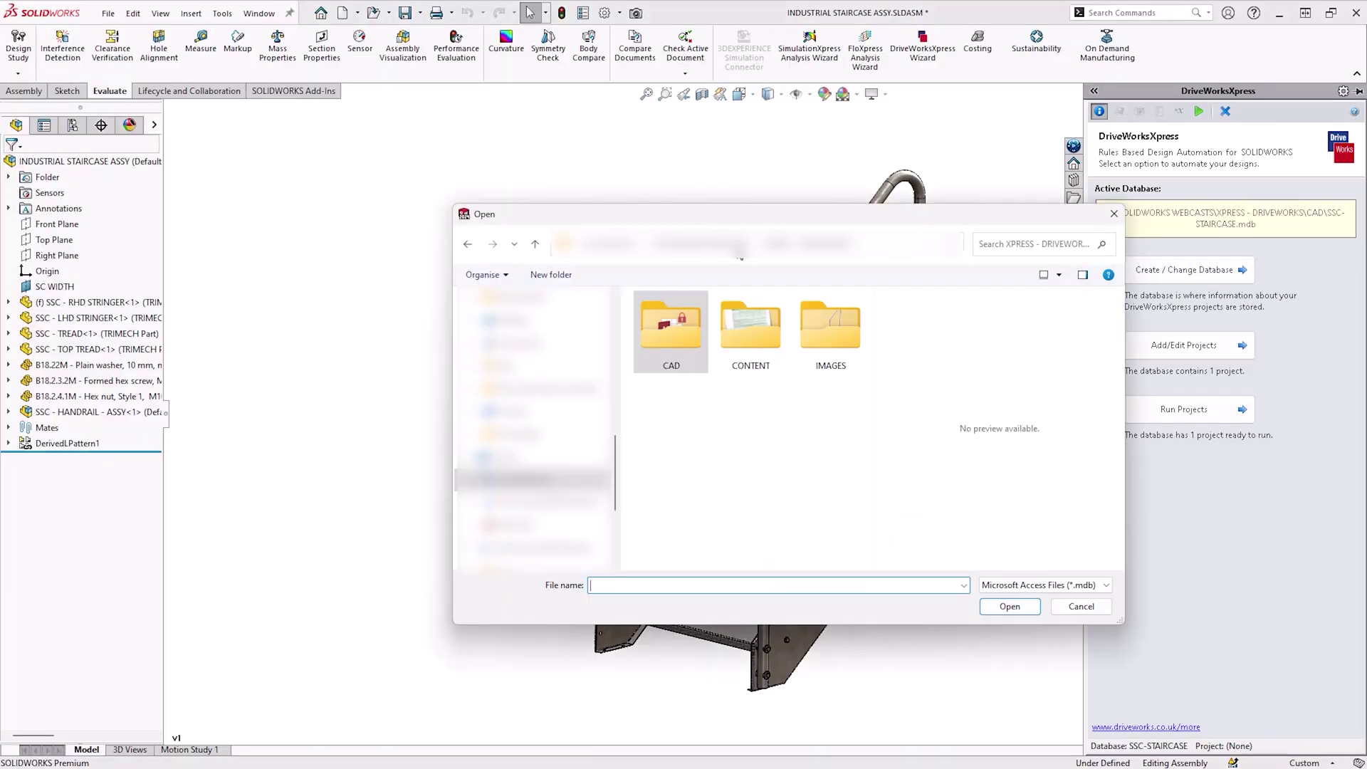
click(674, 588)
text(INDU)
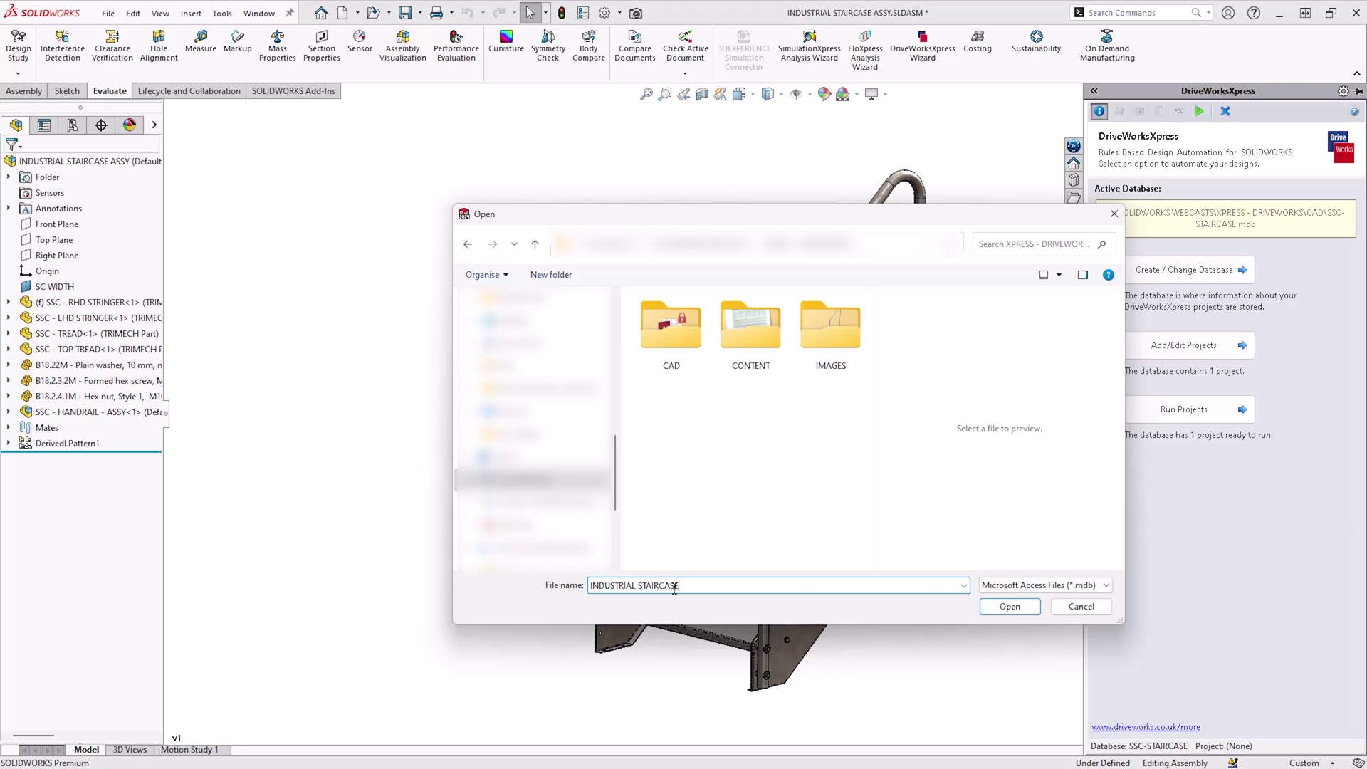
text(STRIAL STAIRCASE)
click(1010, 606)
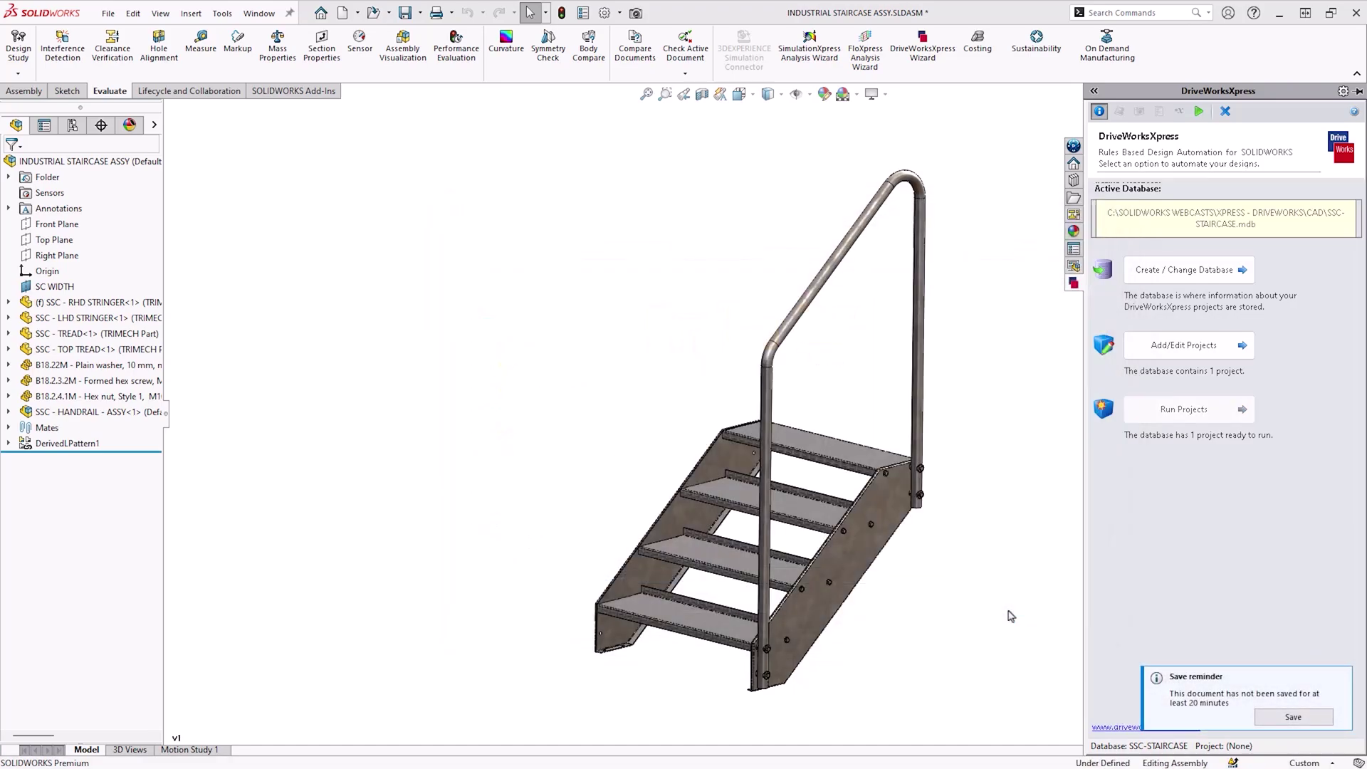
Capture the TREAD, TOP TREAD, RHD STRINGER, LHD STRINGER and HANDRAIL parts from the assembly structure.
click(1147, 283)
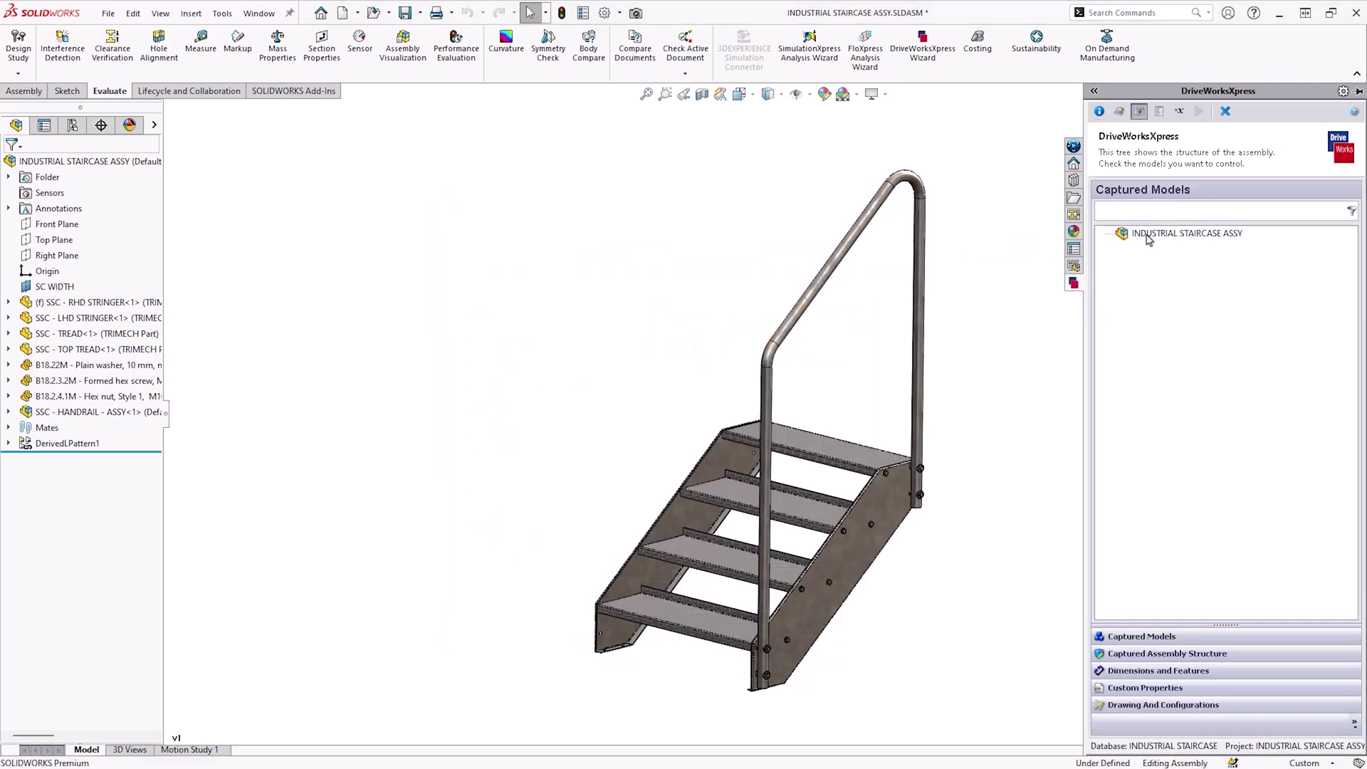
click(1154, 655)
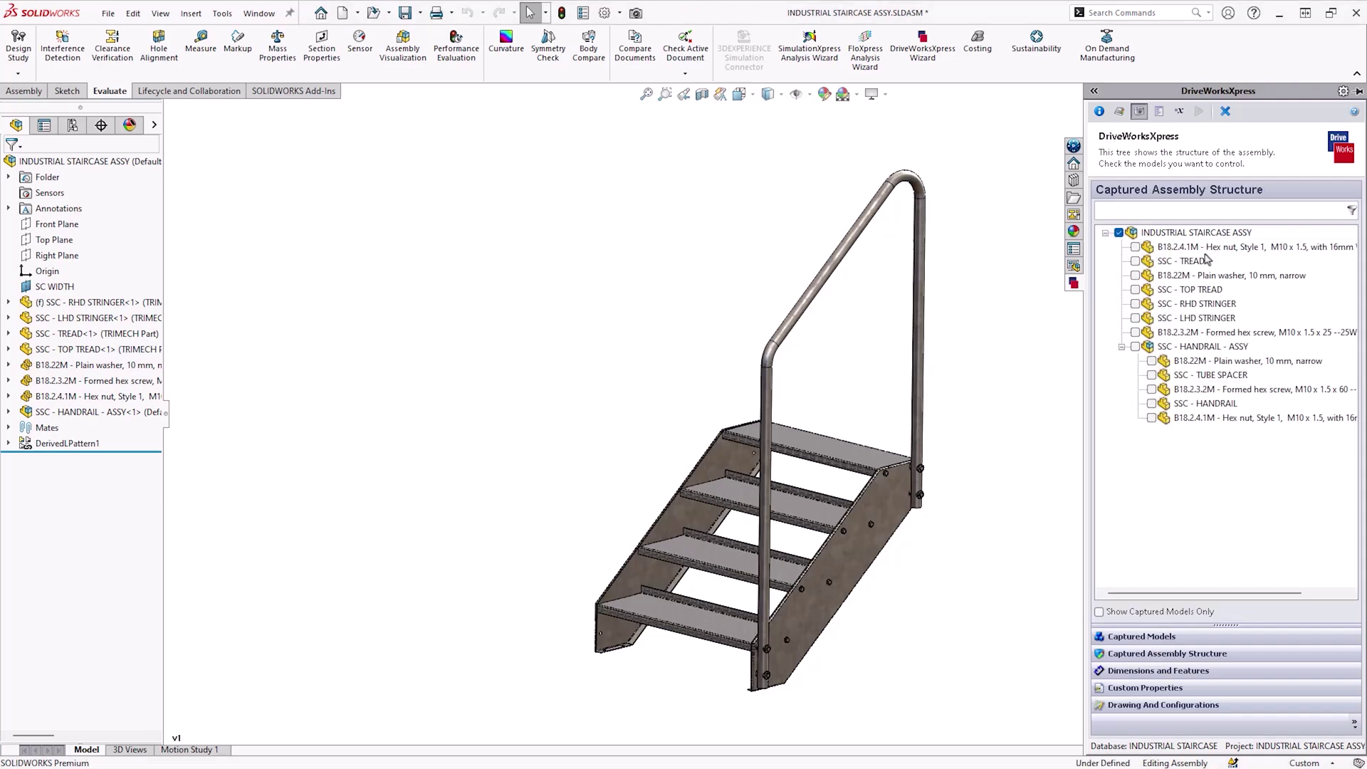
click(1135, 261)
click(1135, 318)
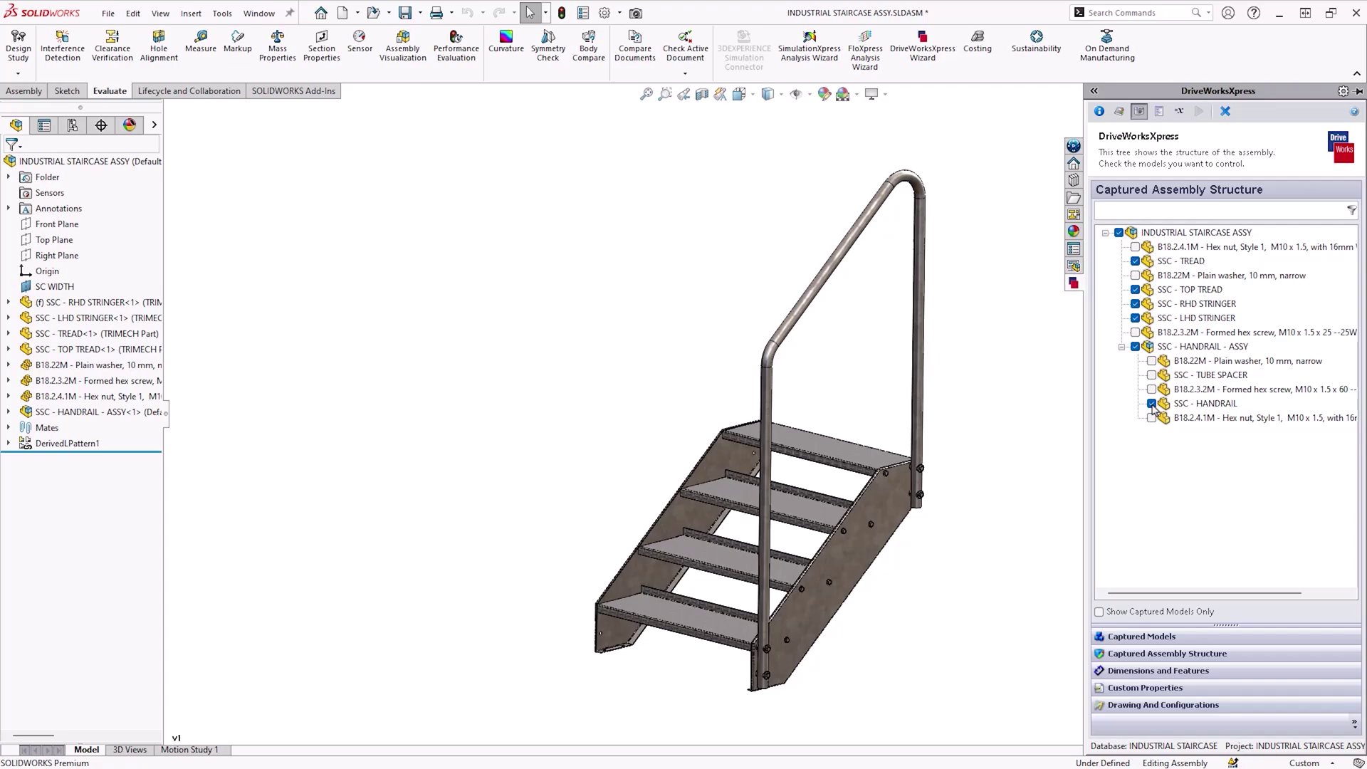
click(1160, 638)
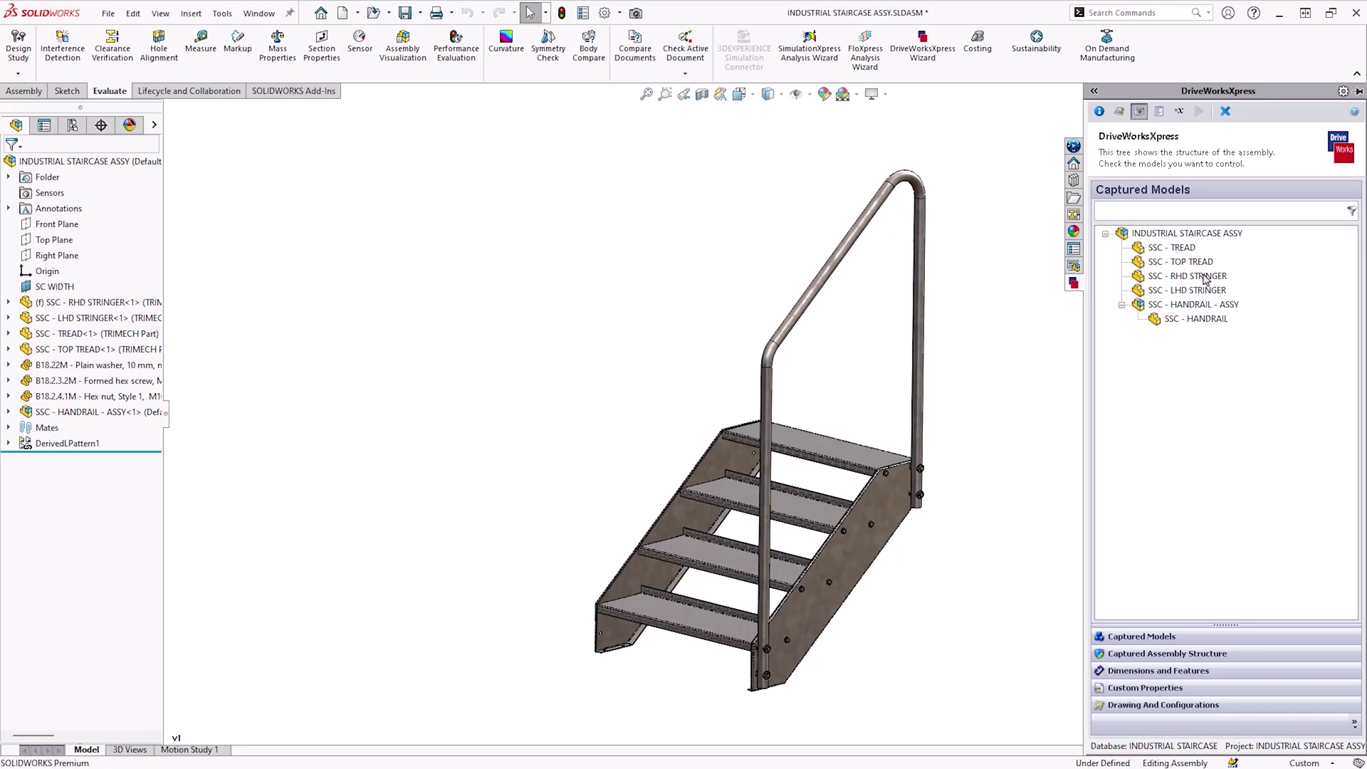
Capture SSC - TREAD's Base-Flange1 dimensions 800 and 220 as TREAD WIDTH and TREAD DEPTH.
click(1143, 250)
double_click(1142, 249)
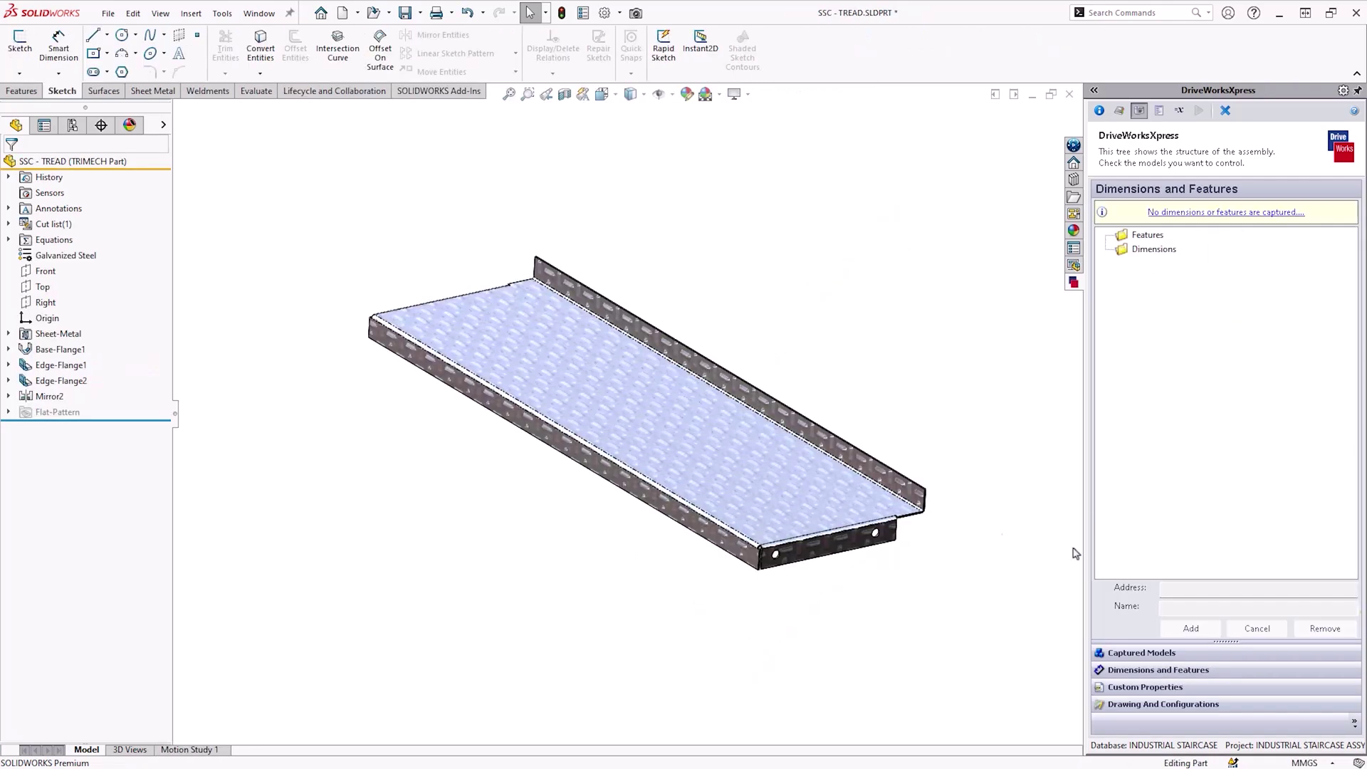
double_click(711, 456)
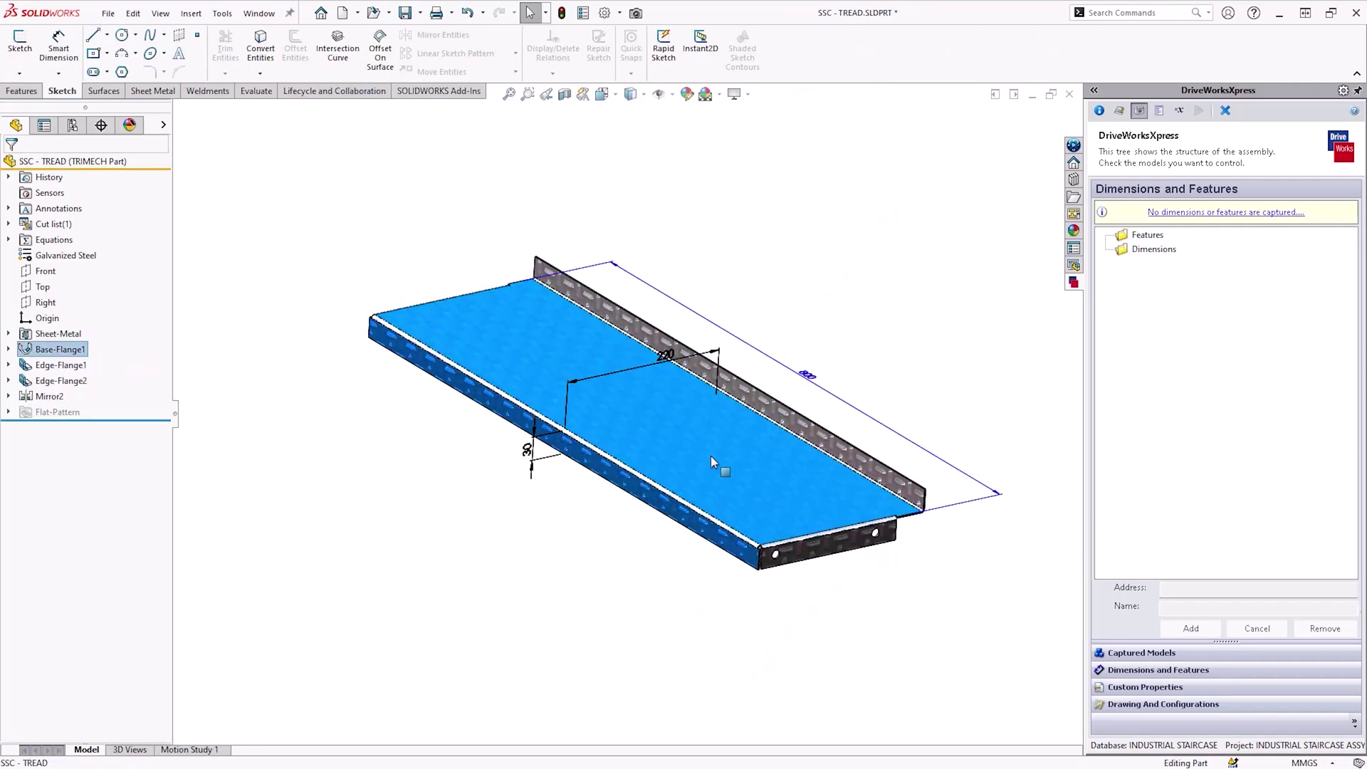
click(807, 375)
click(1189, 607)
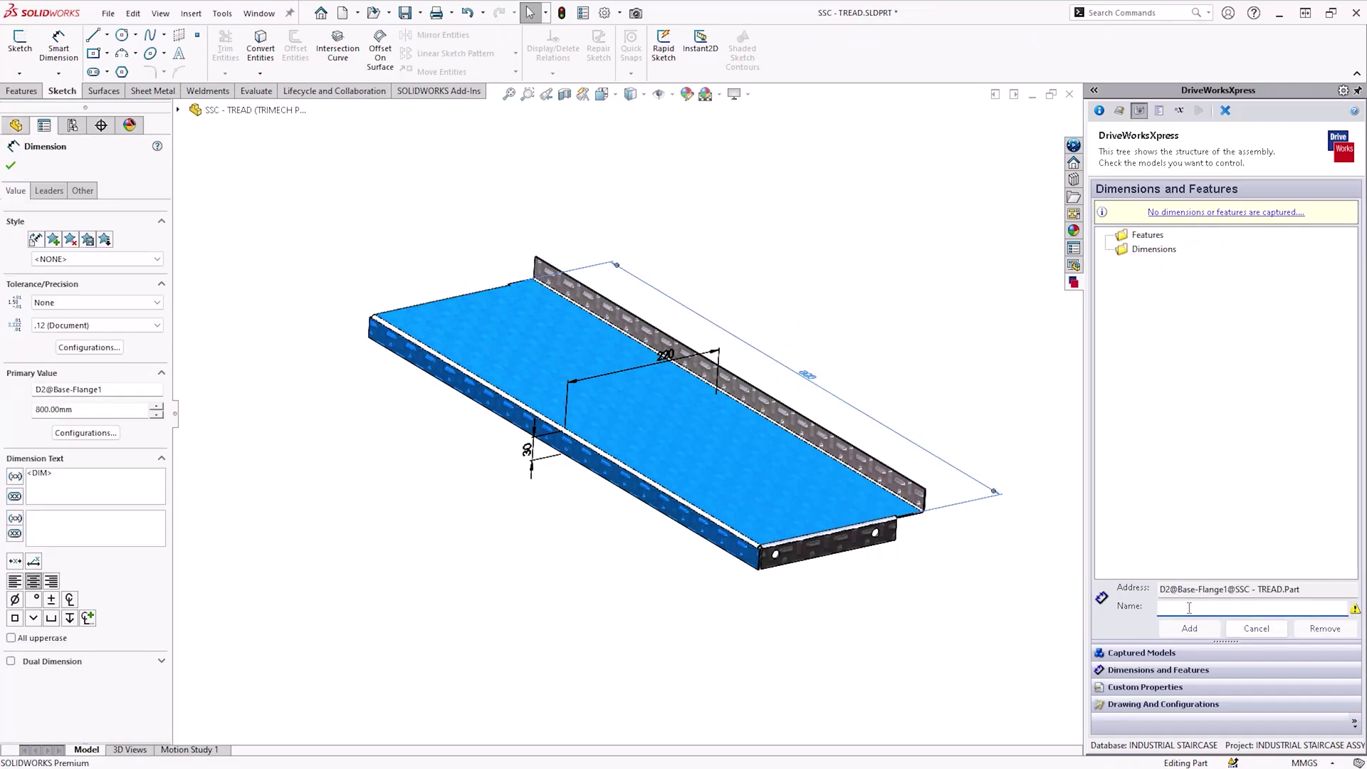
text(TRE)
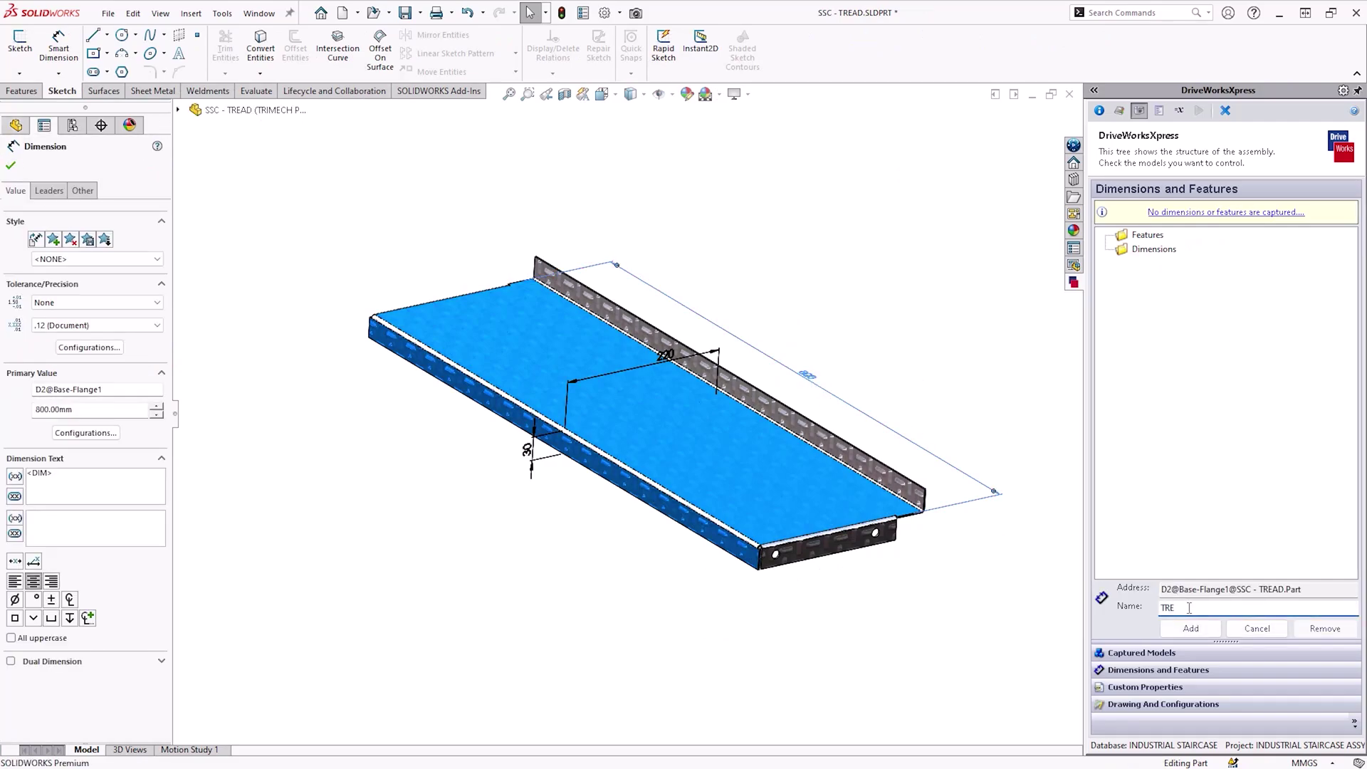
text(AD WIDTH)
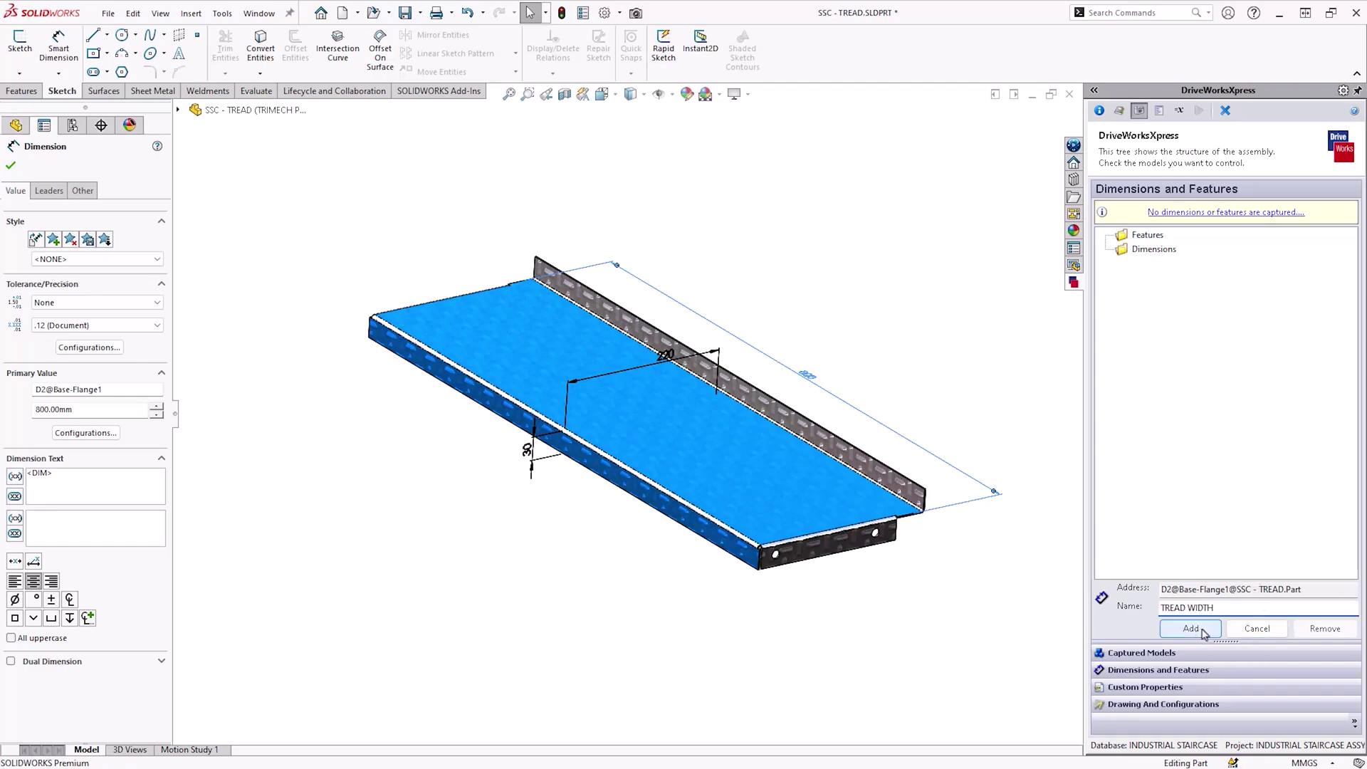
click(1203, 629)
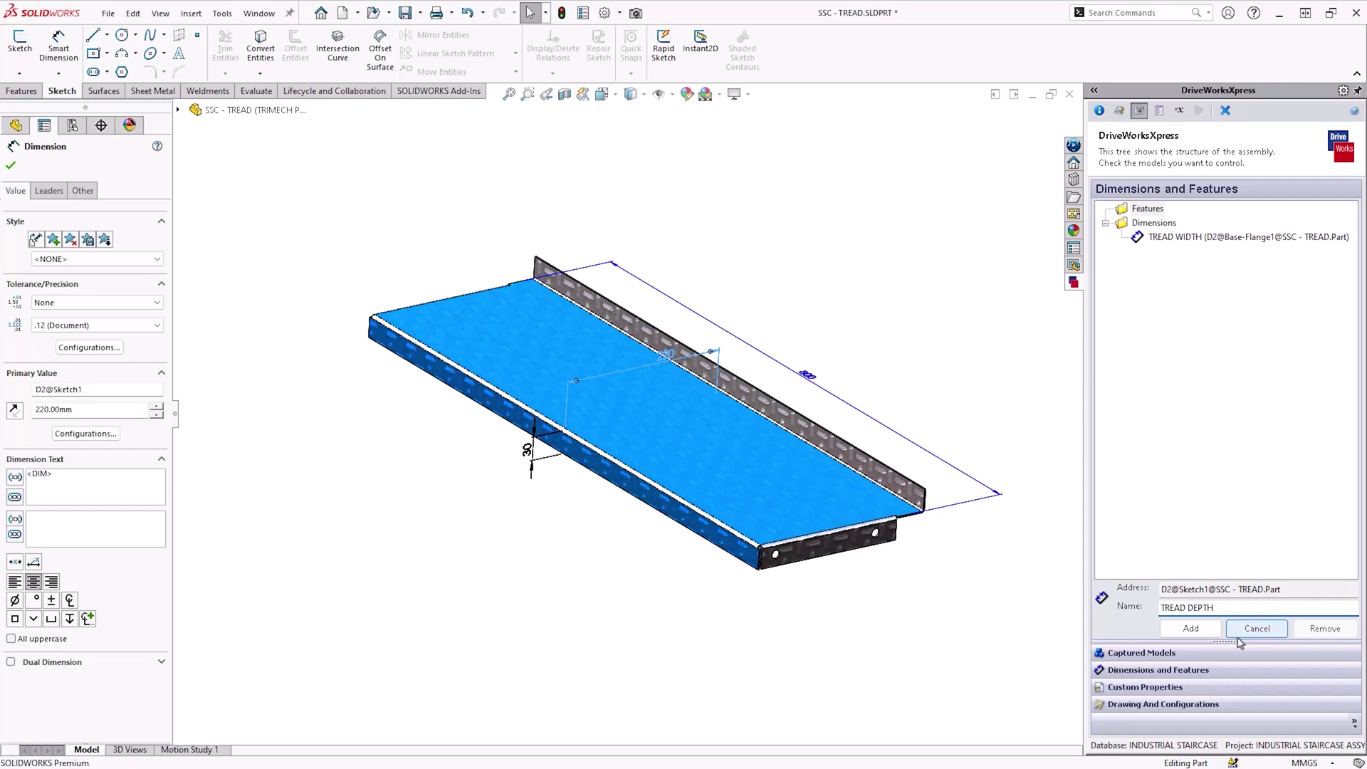
click(1194, 631)
From the RHD STRINGER sketch, capture the 180 dimension as RISE and 220 as TREAD DEPTH.
click(1156, 656)
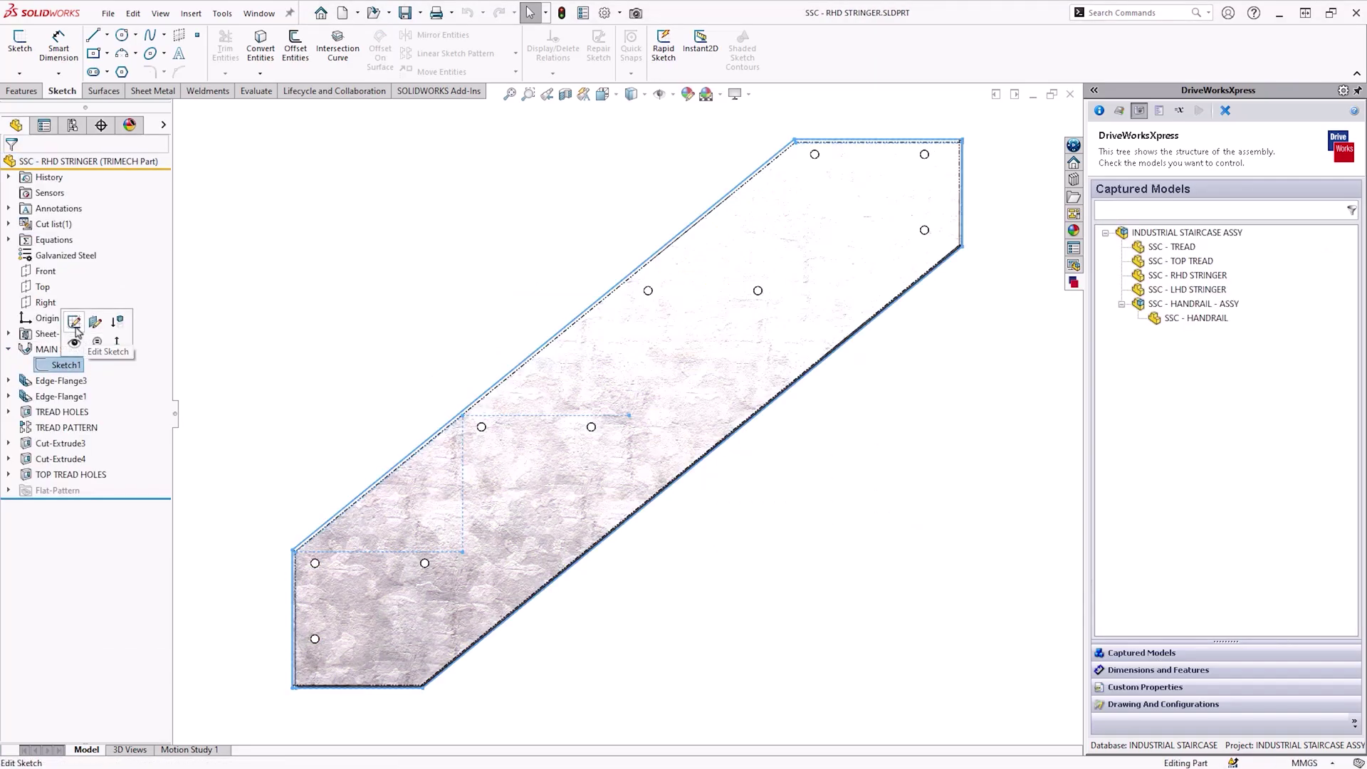
click(75, 326)
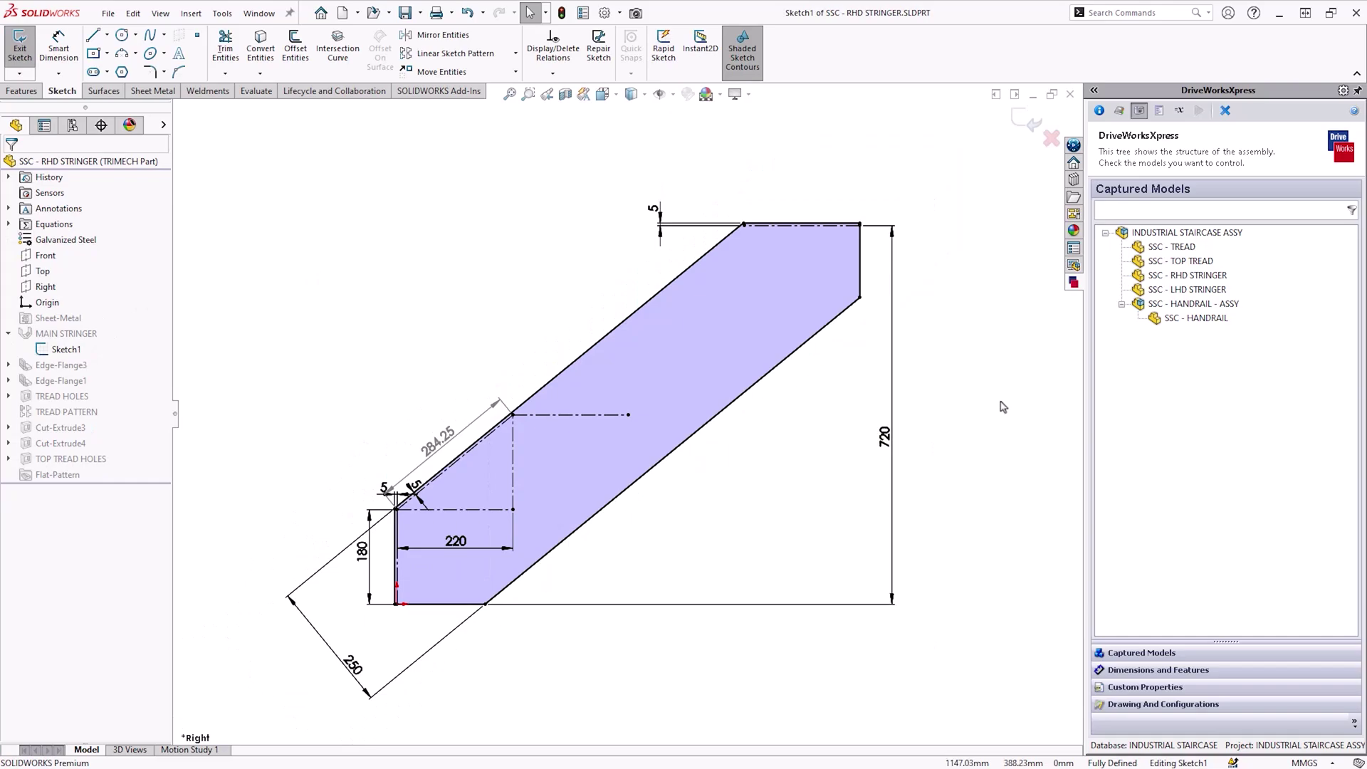
click(1029, 122)
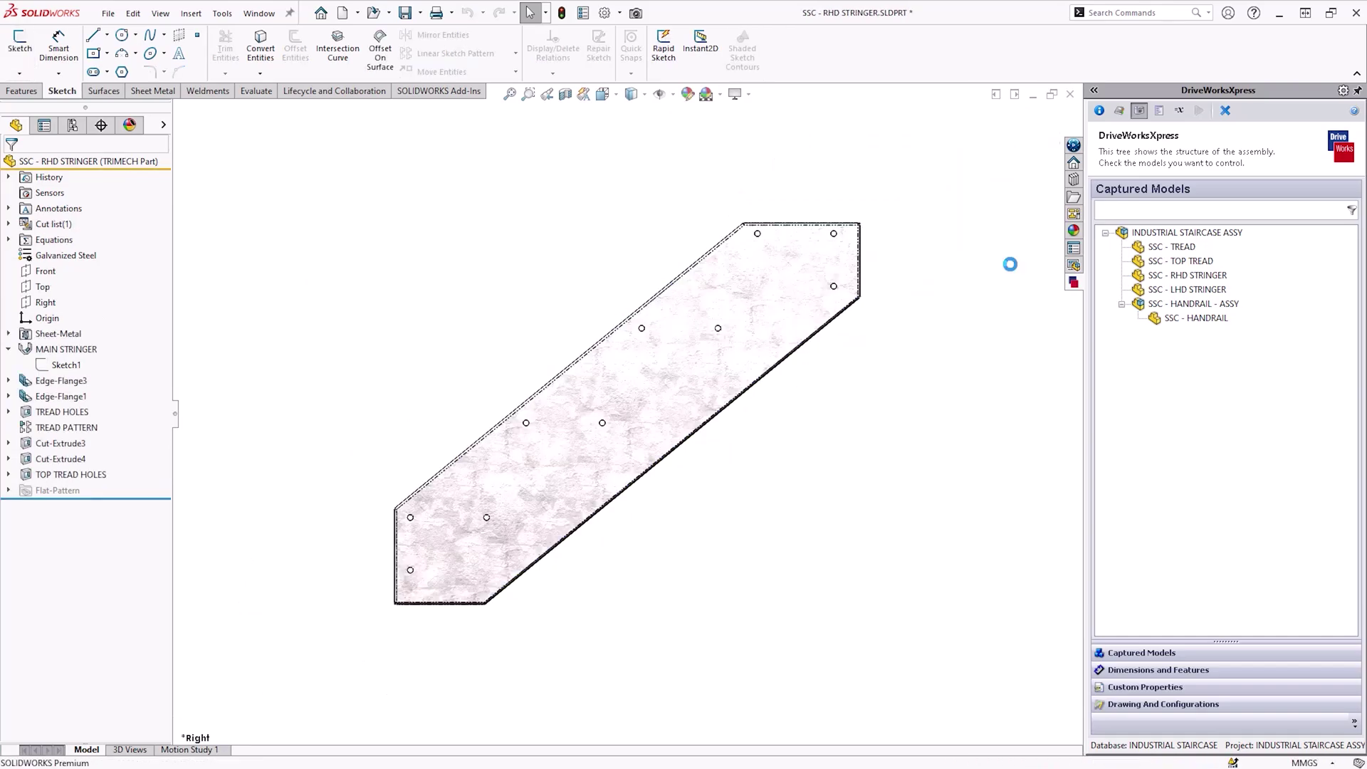
click(364, 559)
click(1172, 607)
text(RISE)
click(1190, 628)
click(460, 543)
click(1194, 607)
text(TREAD)
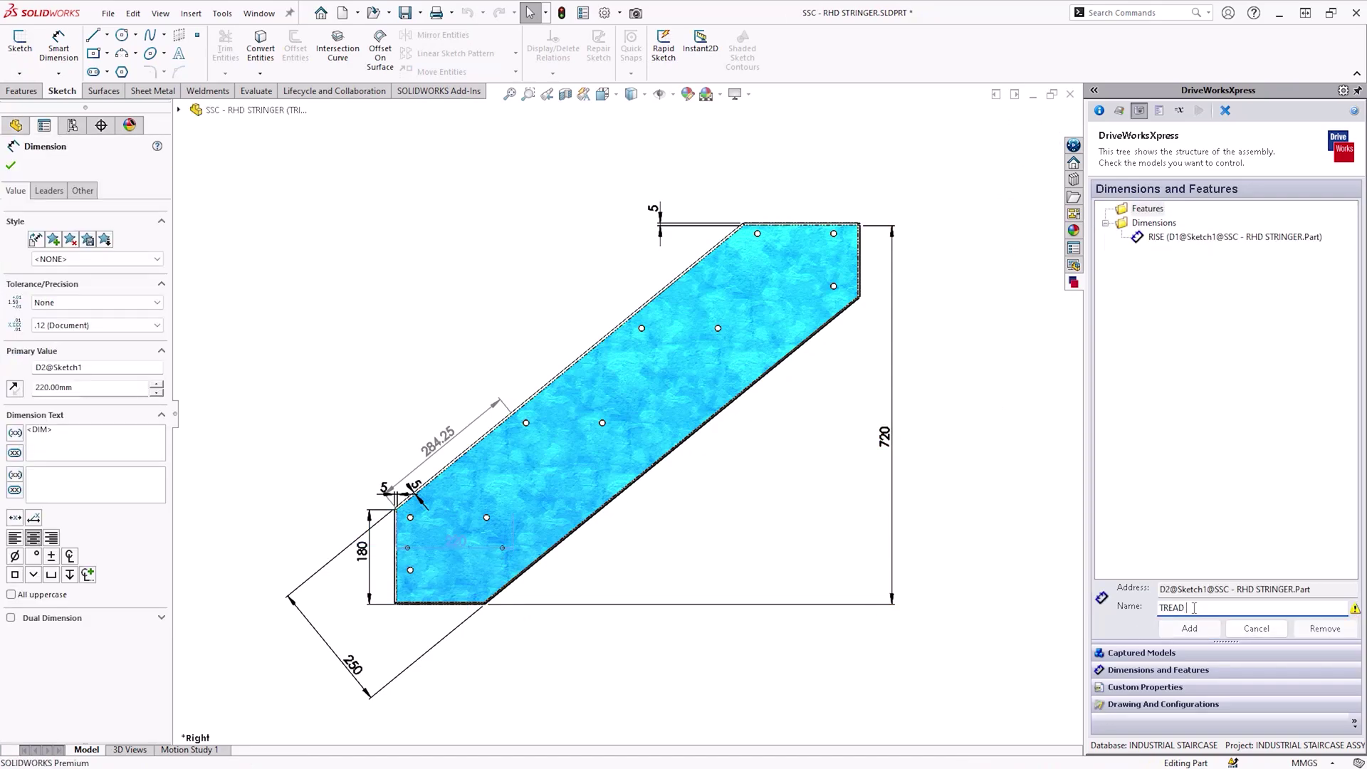
text( DEPTH)
click(1191, 628)
Capture the 720 dimension as OVERALL HEIGHT and the TREAD PATTERN count of 3 as NO OF TREADS.
click(885, 438)
click(1182, 609)
text(OVERALL HEIGHT)
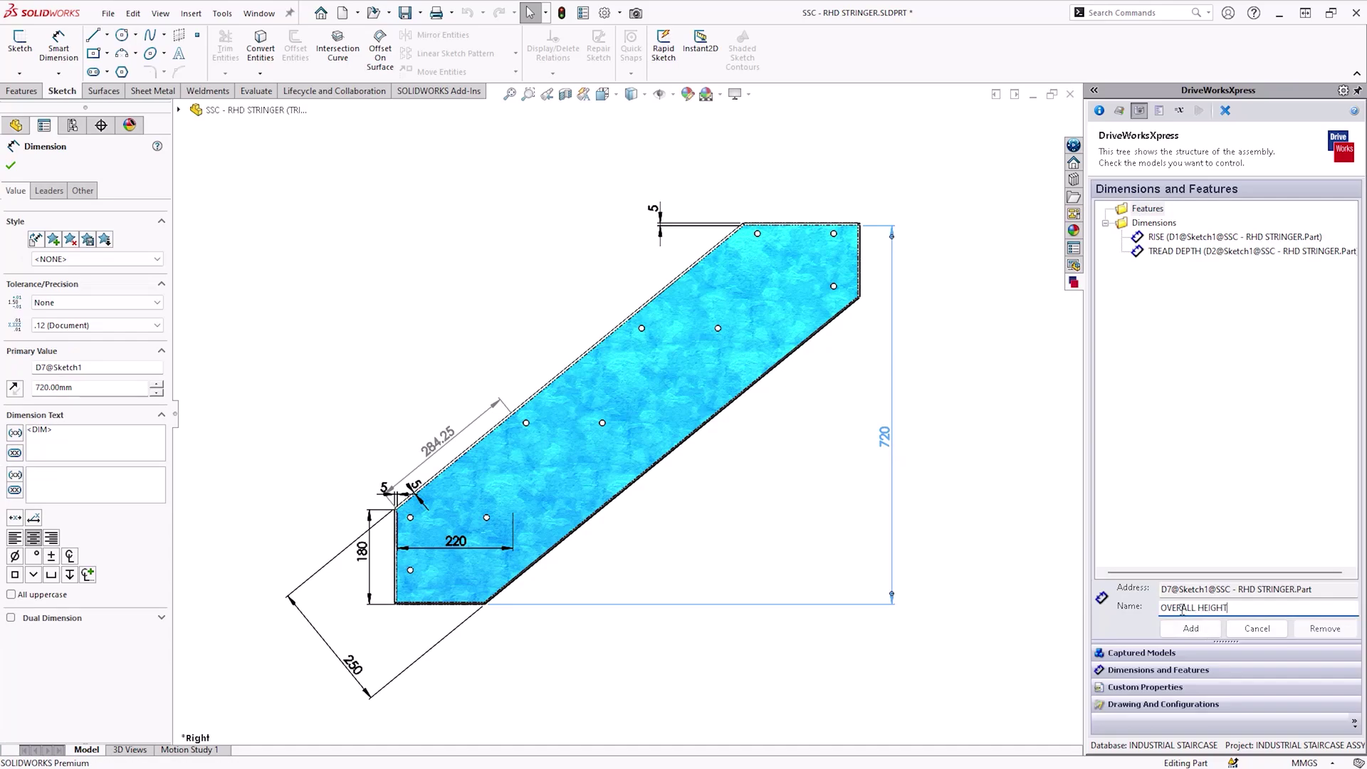
click(1191, 628)
click(66, 428)
click(447, 504)
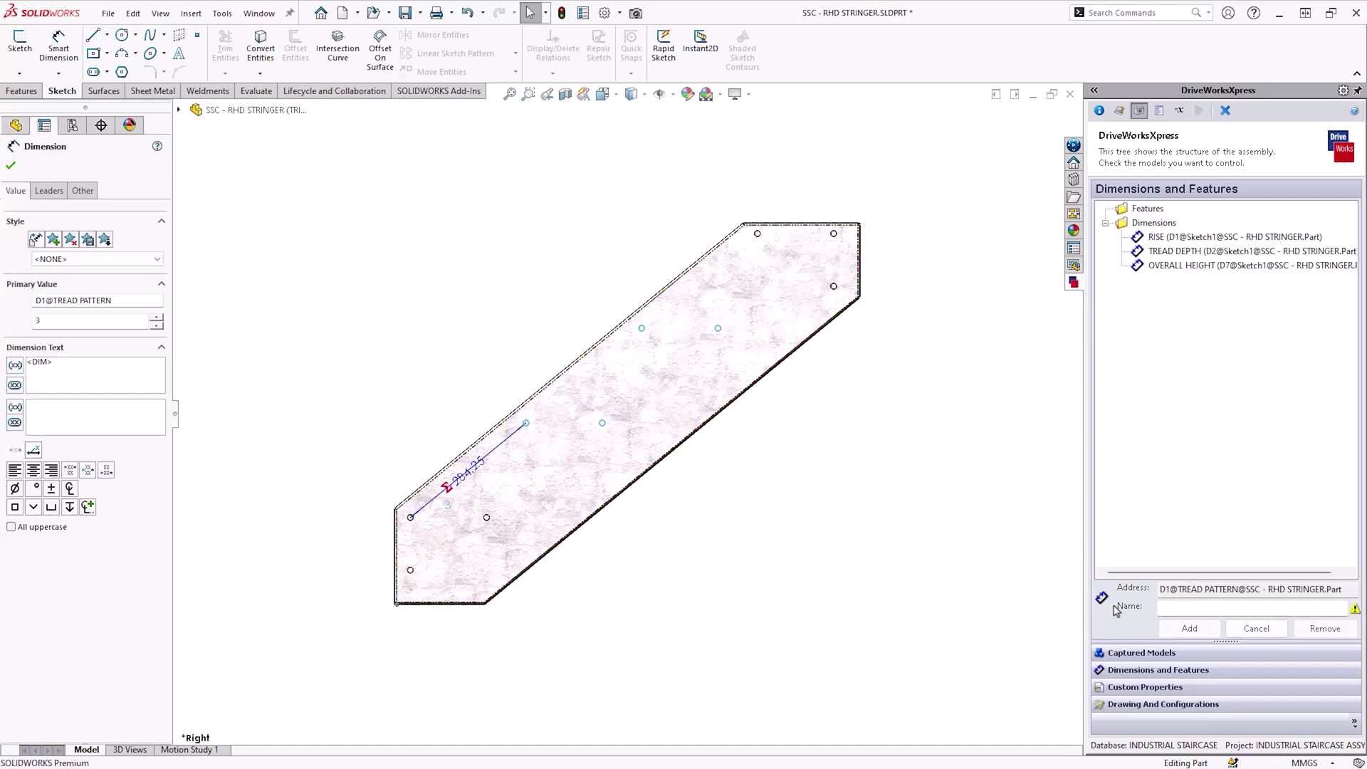
text(NO OF TREADS)
click(1191, 628)
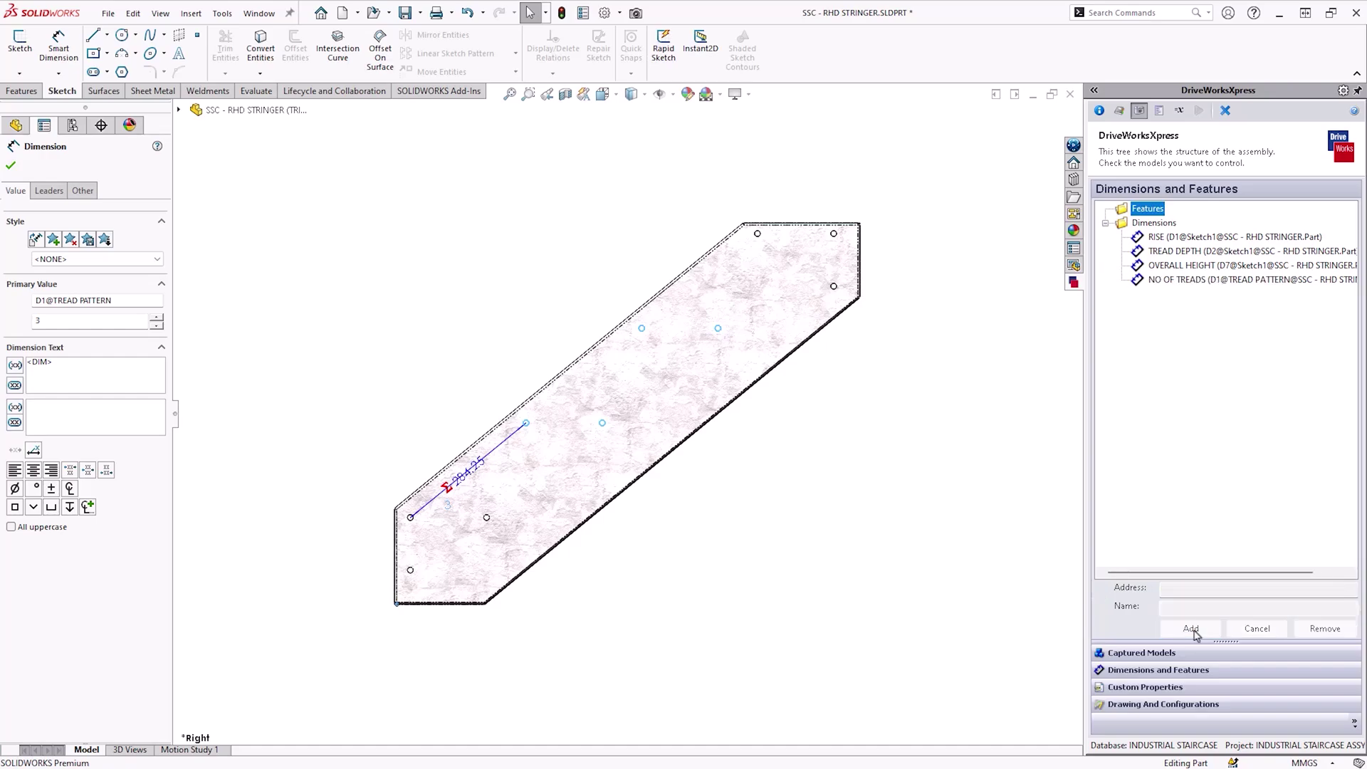
Show the HANDRAIL layout sketch's dimensions for capture.
click(1148, 654)
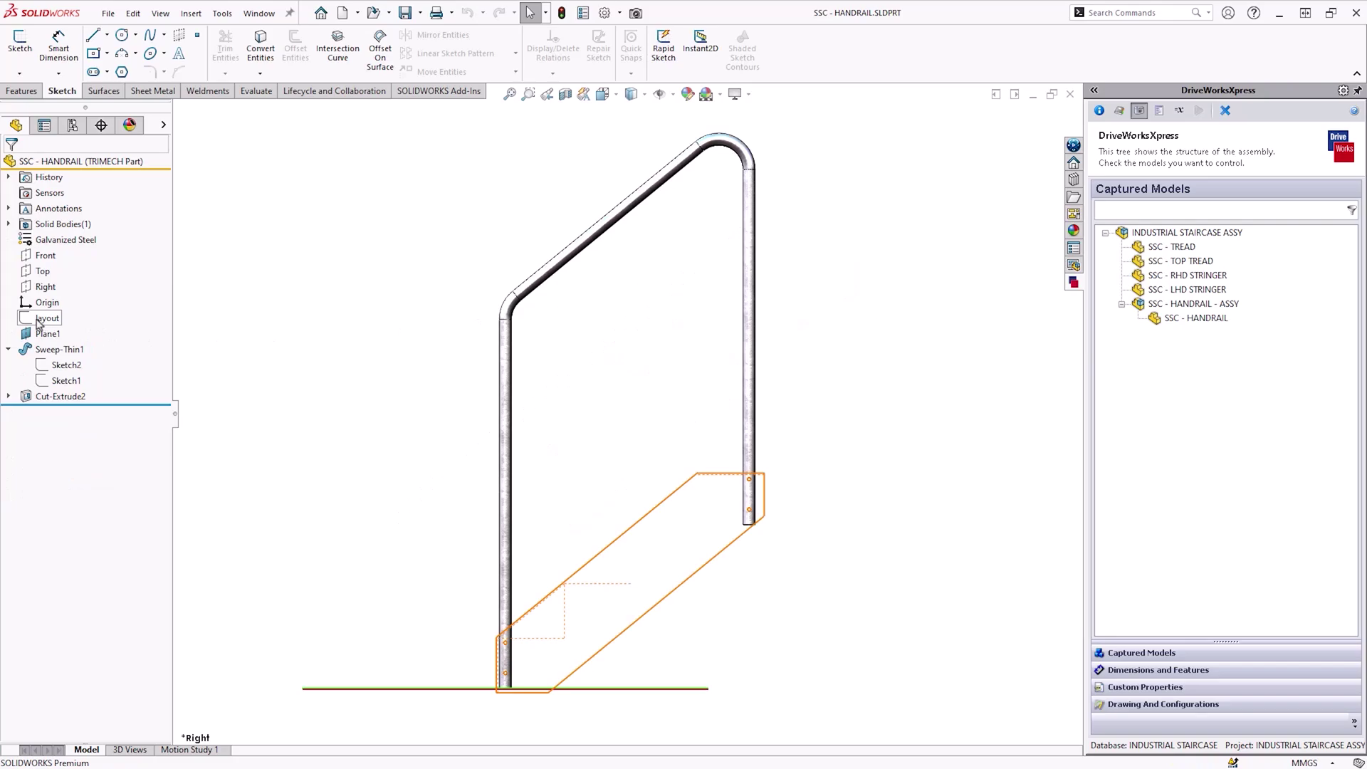
click(47, 318)
click(74, 282)
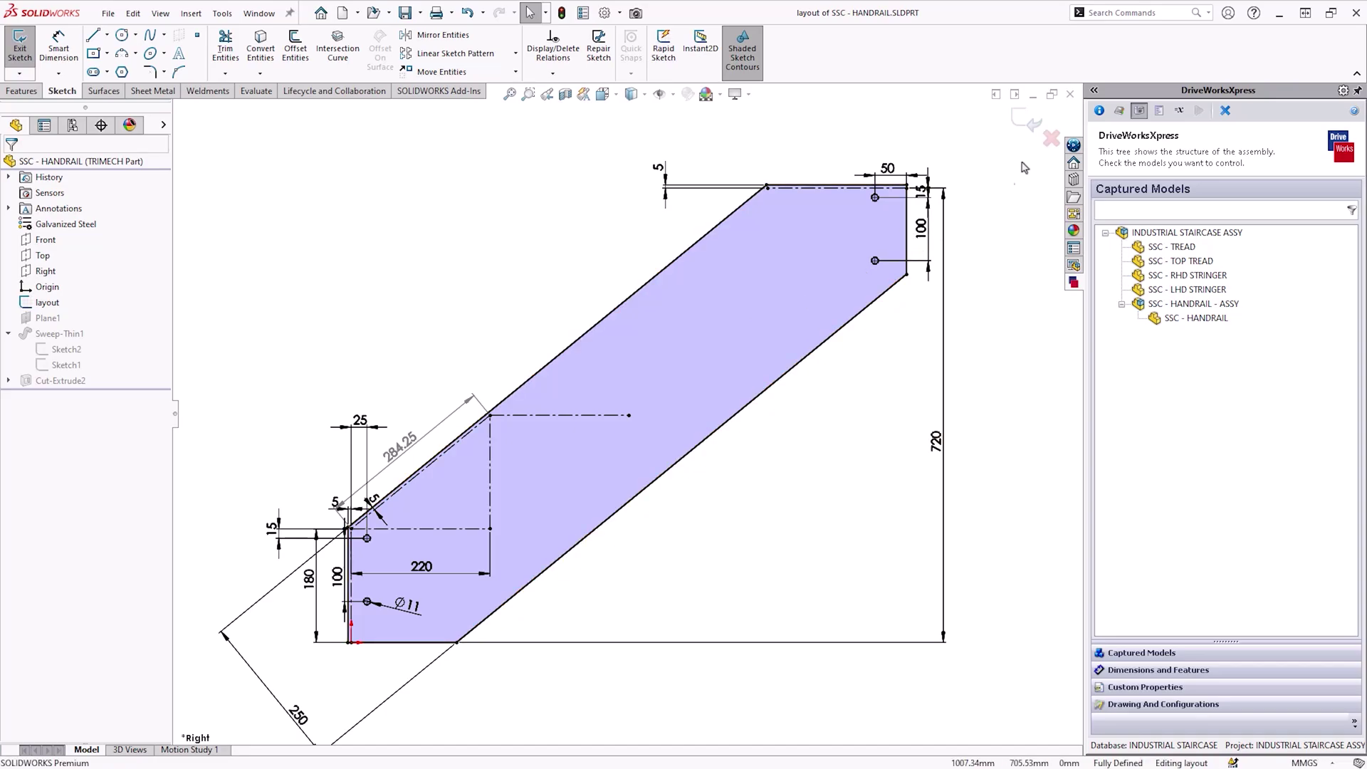
click(1026, 121)
click(1149, 670)
Capture the handrail's 720 dimension as OVERALL HEIGHT and 220 as TREAD DEPTH.
click(935, 442)
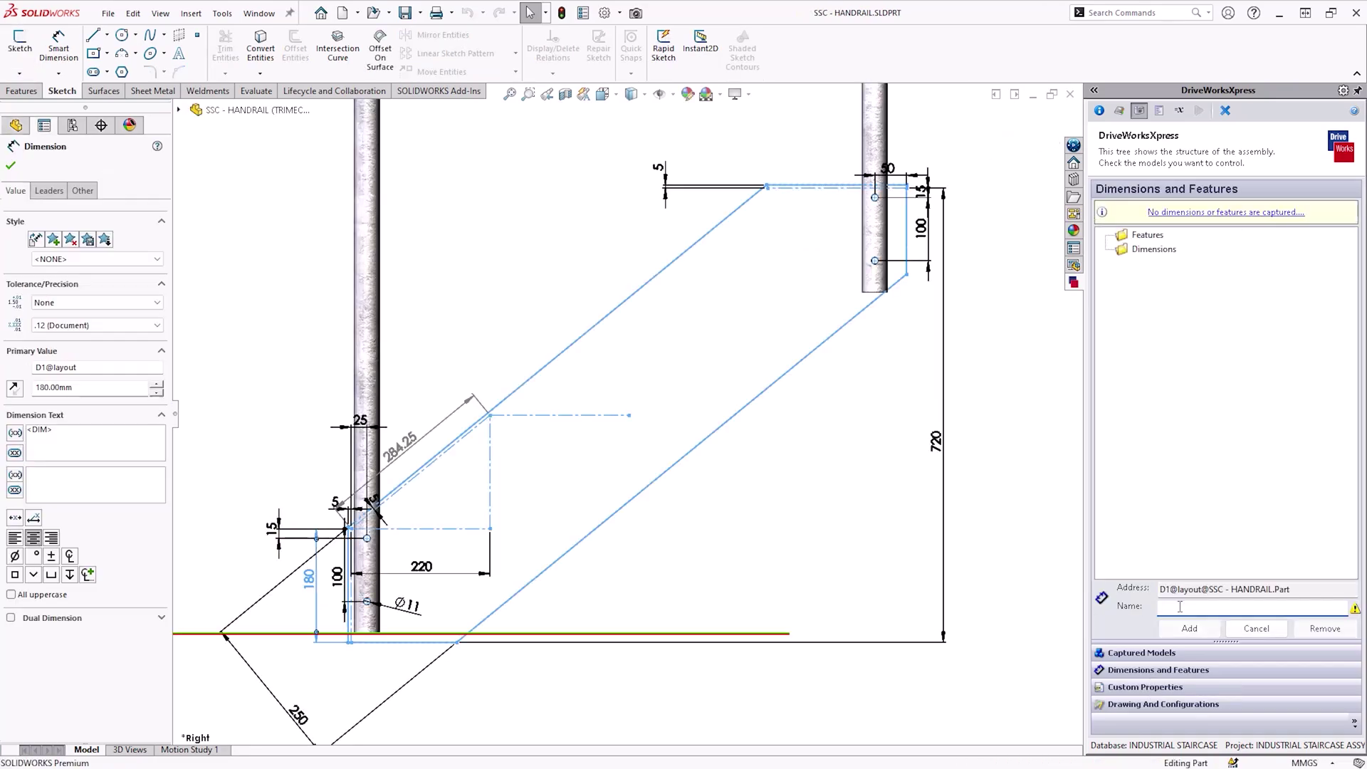
click(1200, 604)
text(OVERALL HEIGHT)
click(1191, 628)
click(422, 567)
click(1180, 607)
text(TREAD DEPTH)
click(1190, 628)
click(1054, 460)
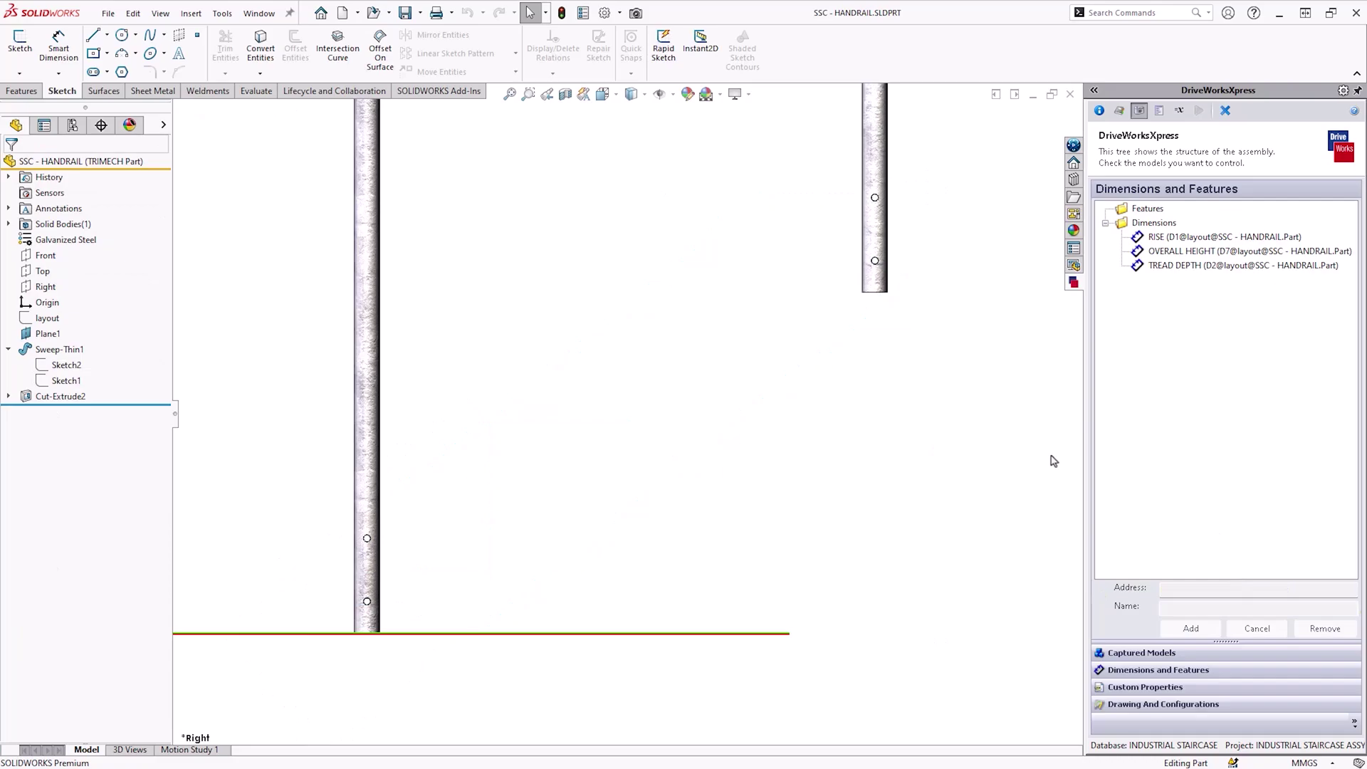
click(1146, 653)
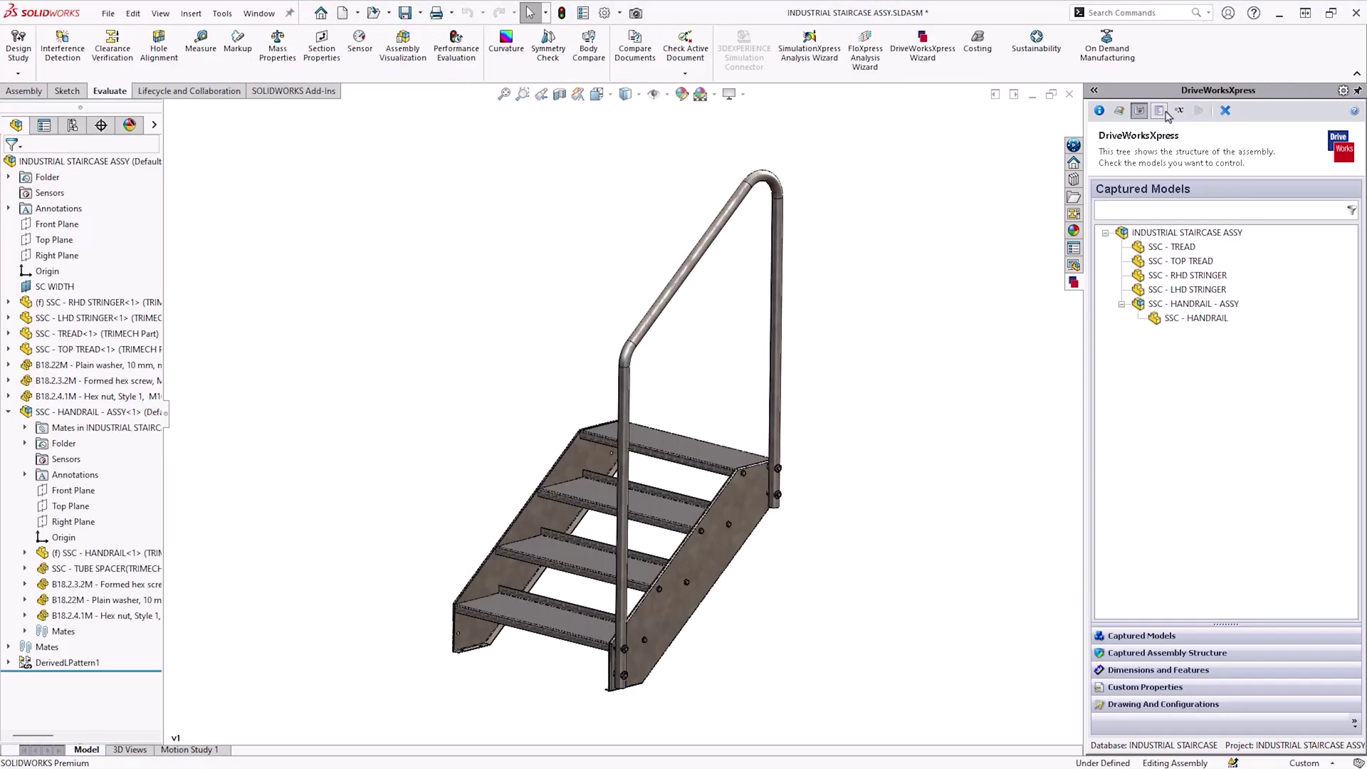
Add a QUOTE NO text box input to the DriveWorksXpress form.
click(1159, 112)
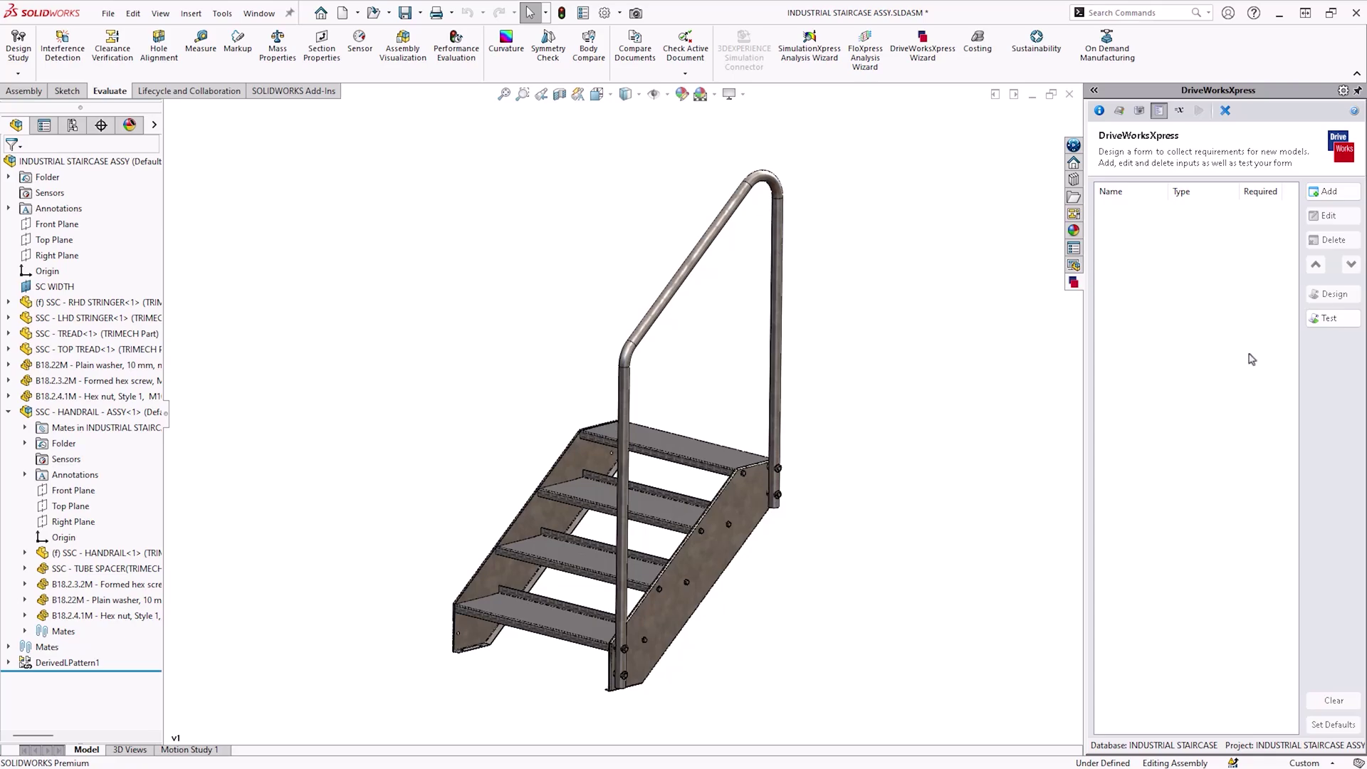
click(1331, 193)
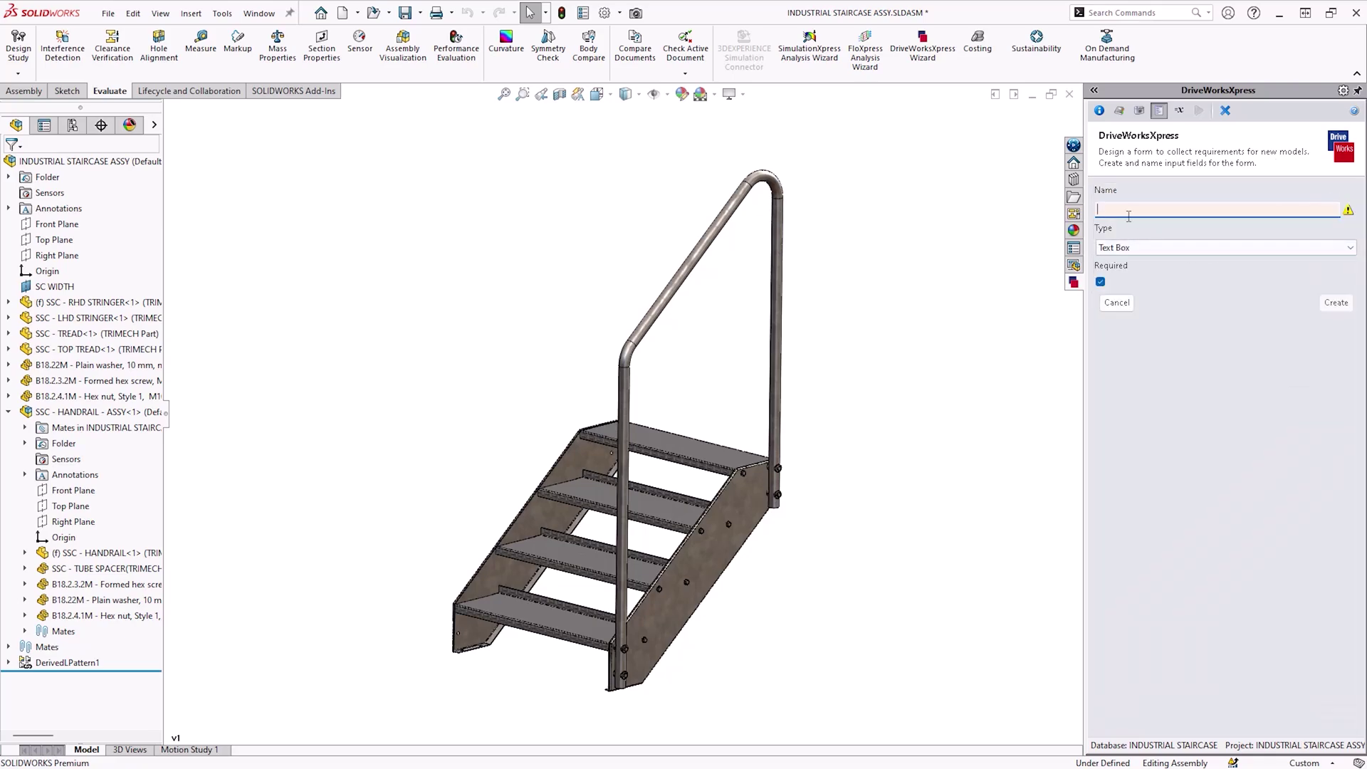
text(QUOTE NO)
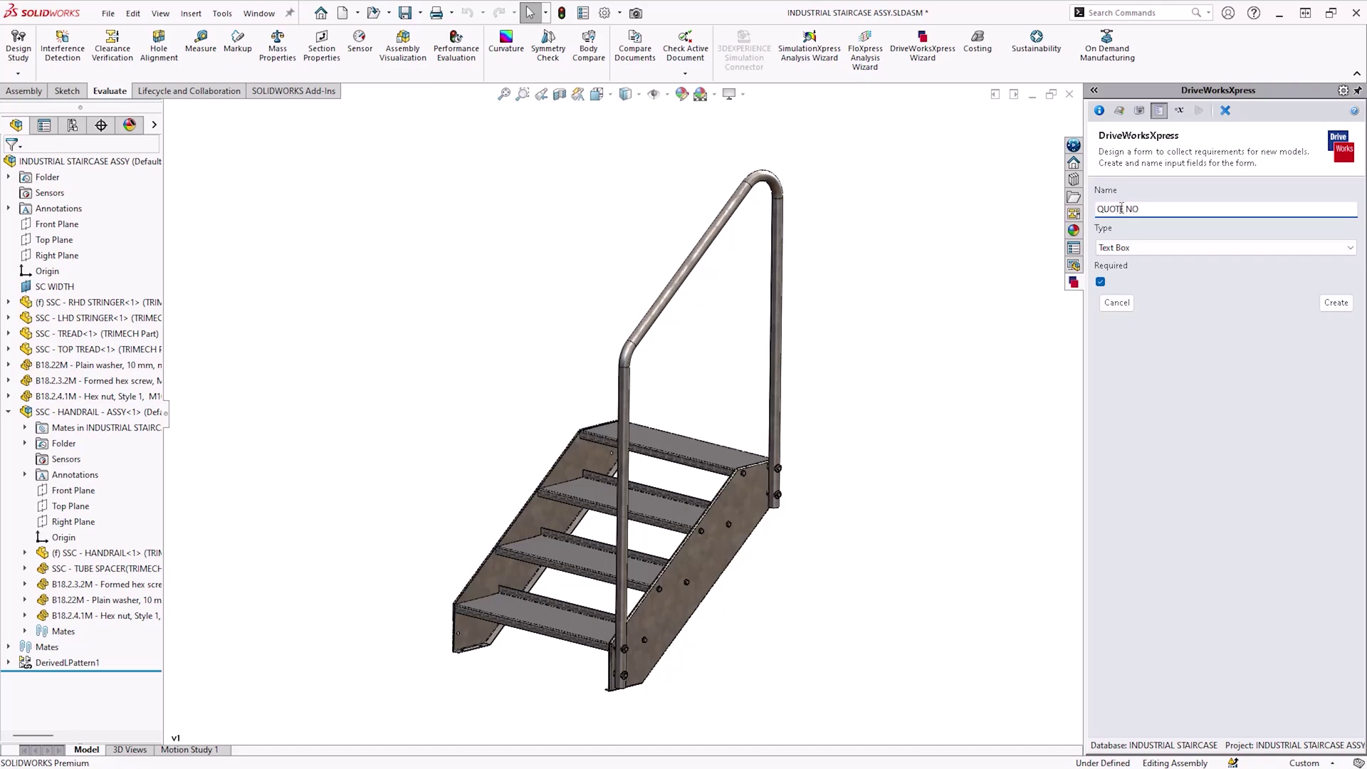
click(1336, 302)
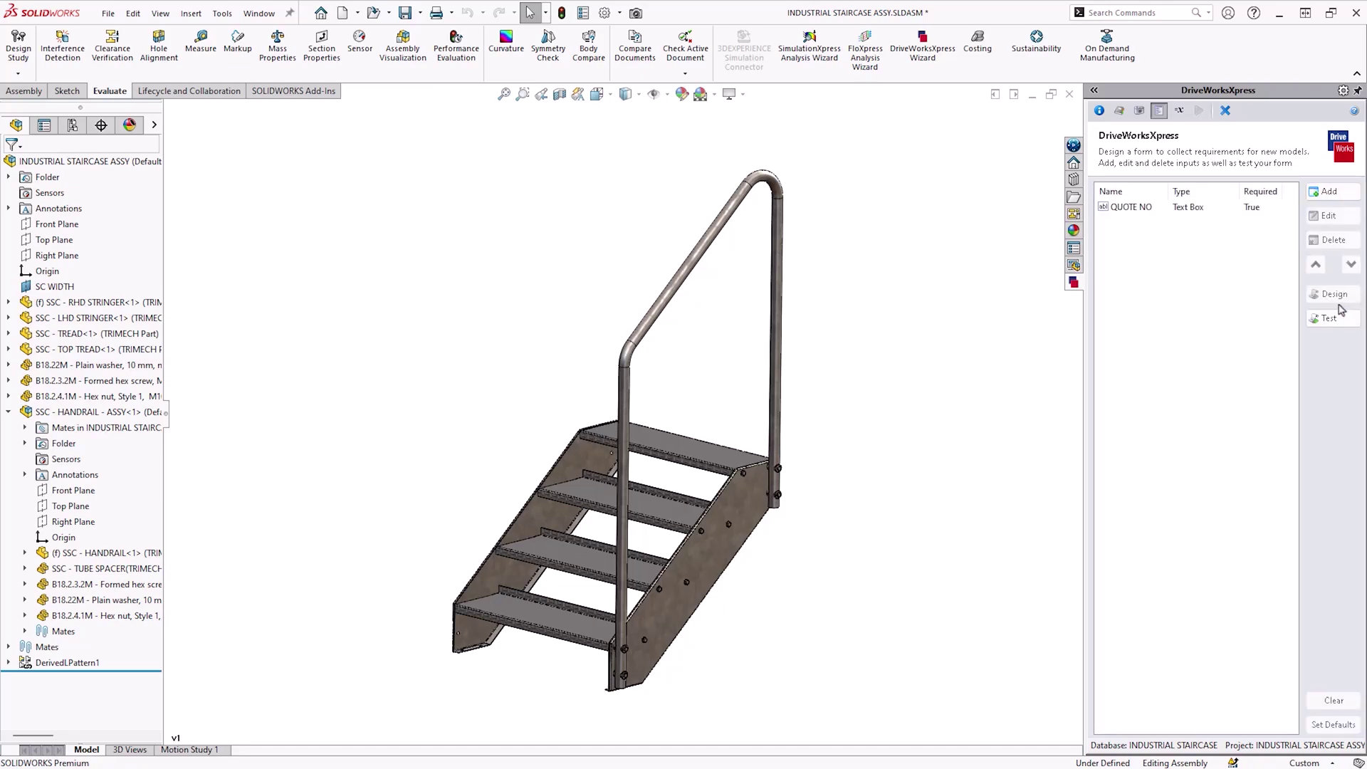
Add a numeric RISE input limited to 150–220.
click(1329, 193)
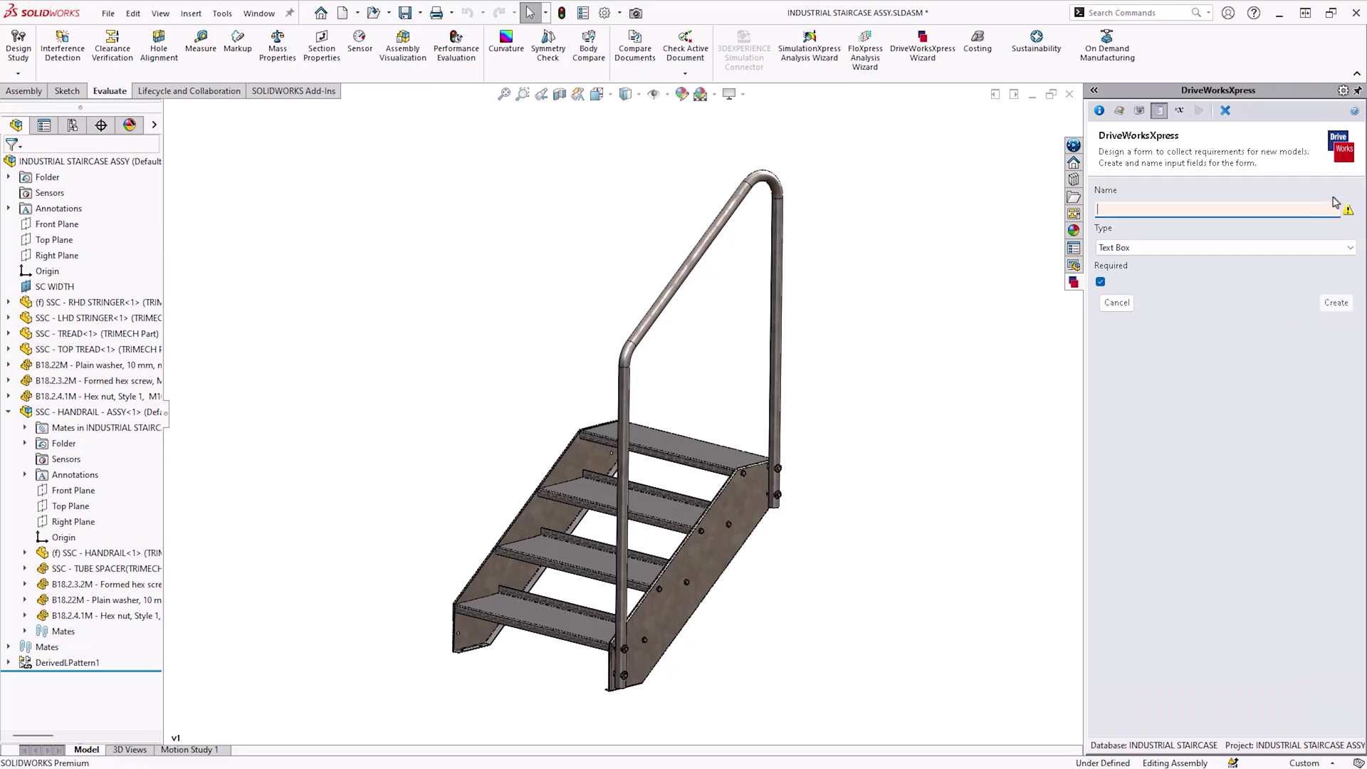
text(RISE)
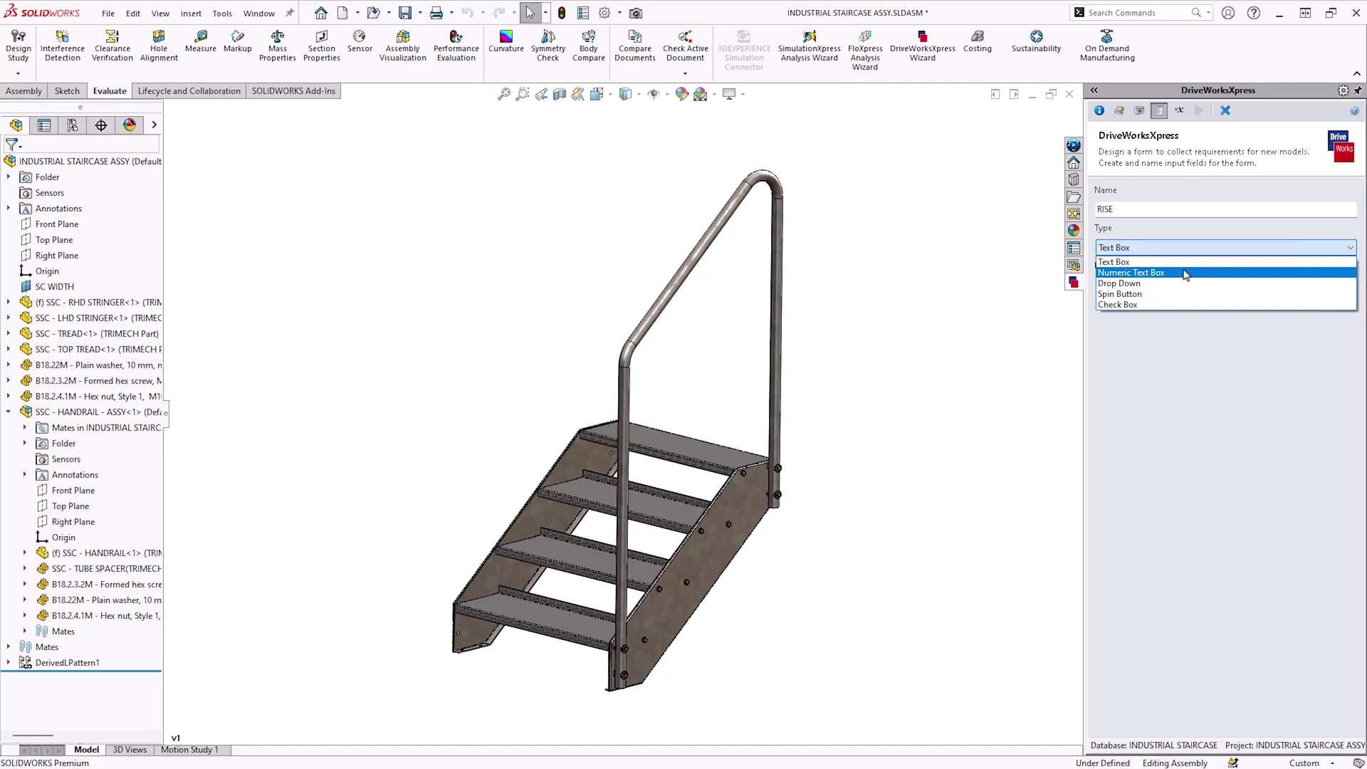
click(1160, 274)
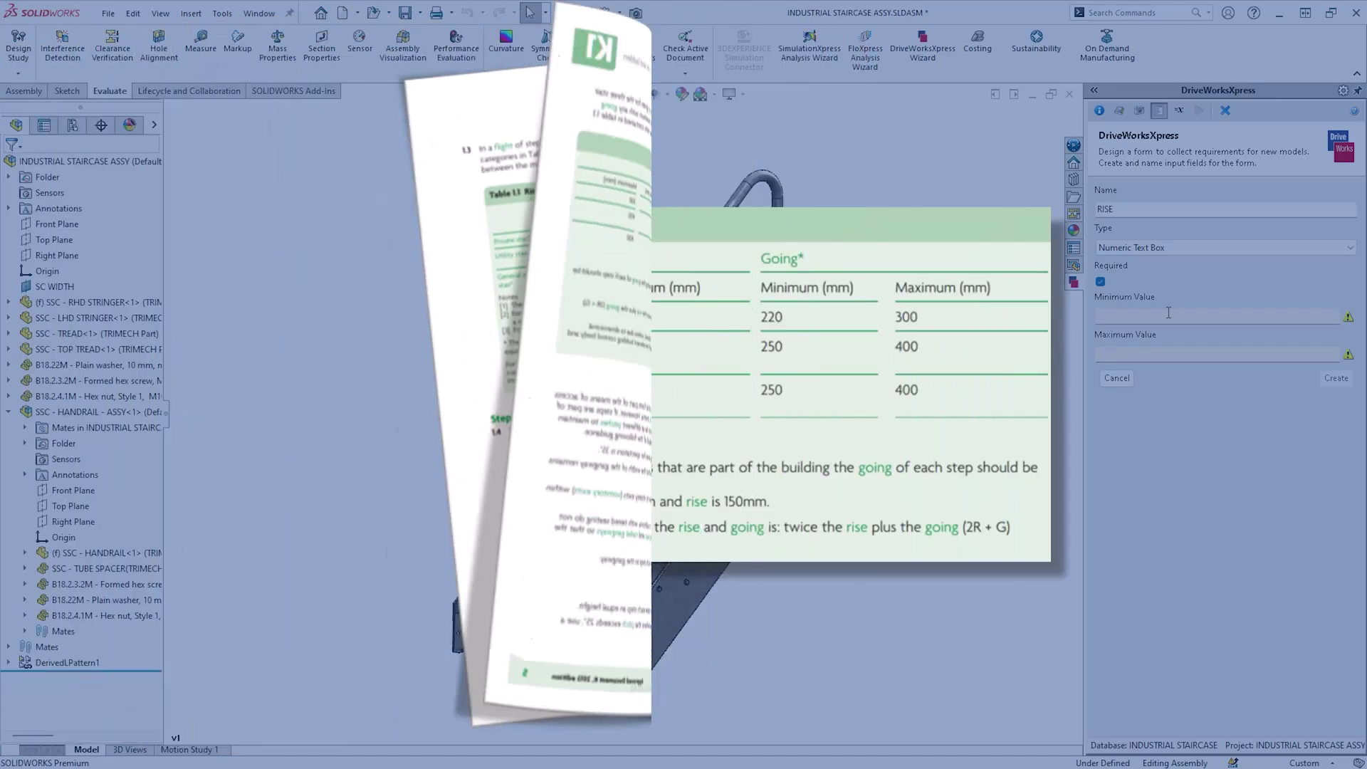
click(1155, 315)
text(150)
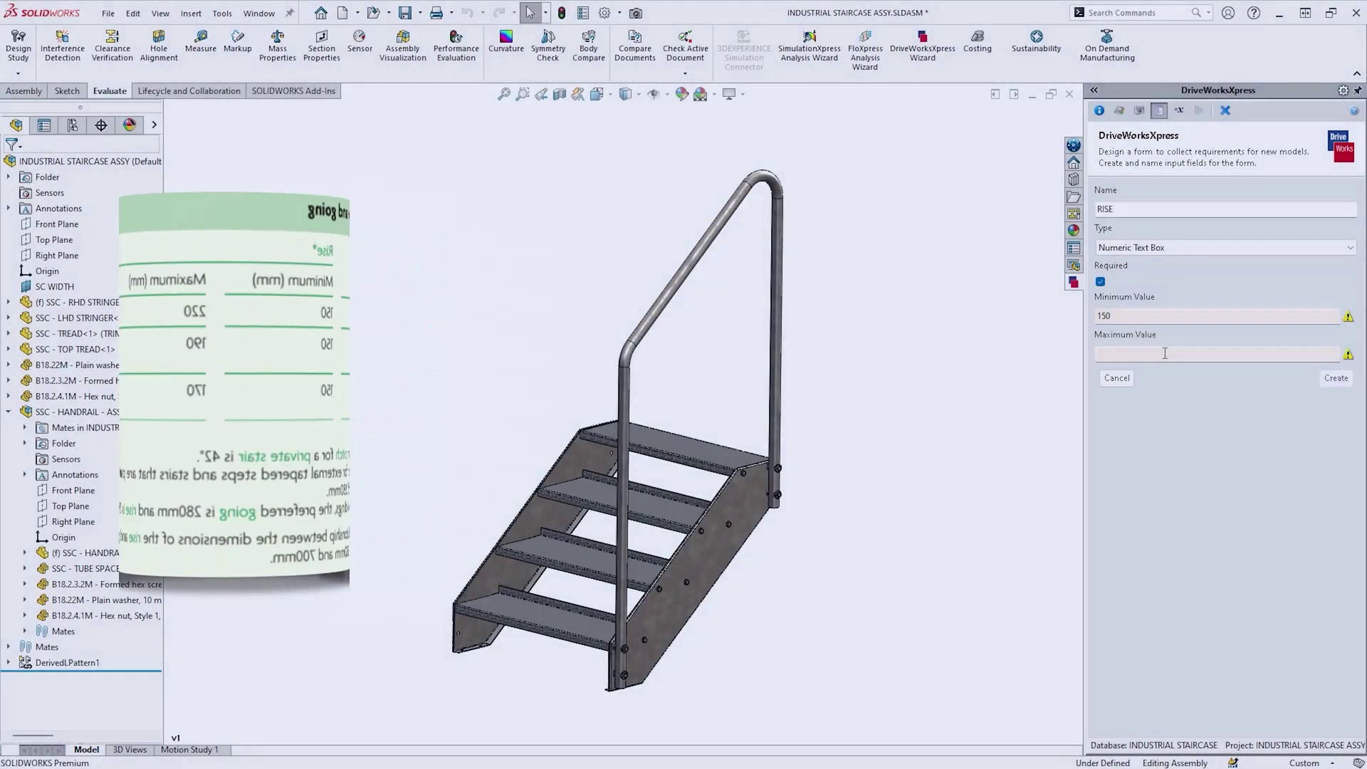
click(1165, 353)
text(220)
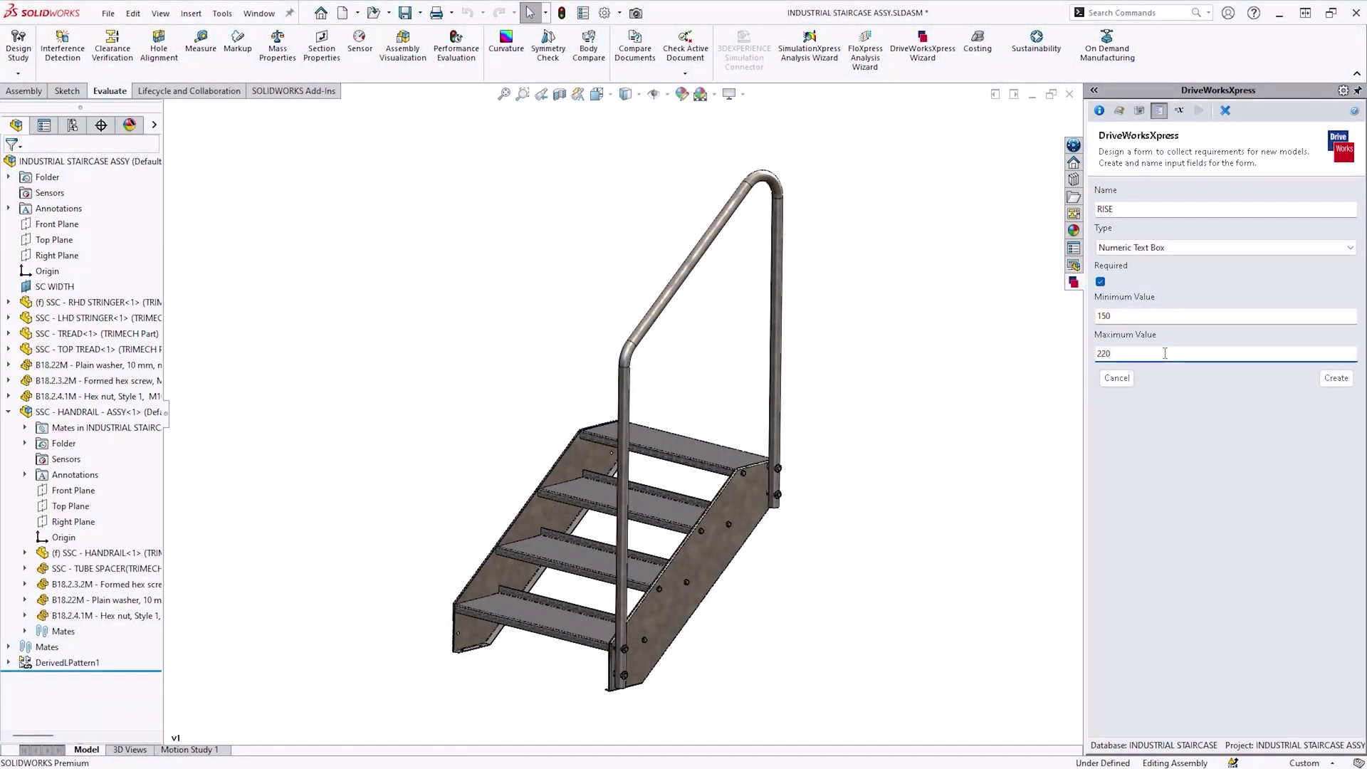
click(1336, 378)
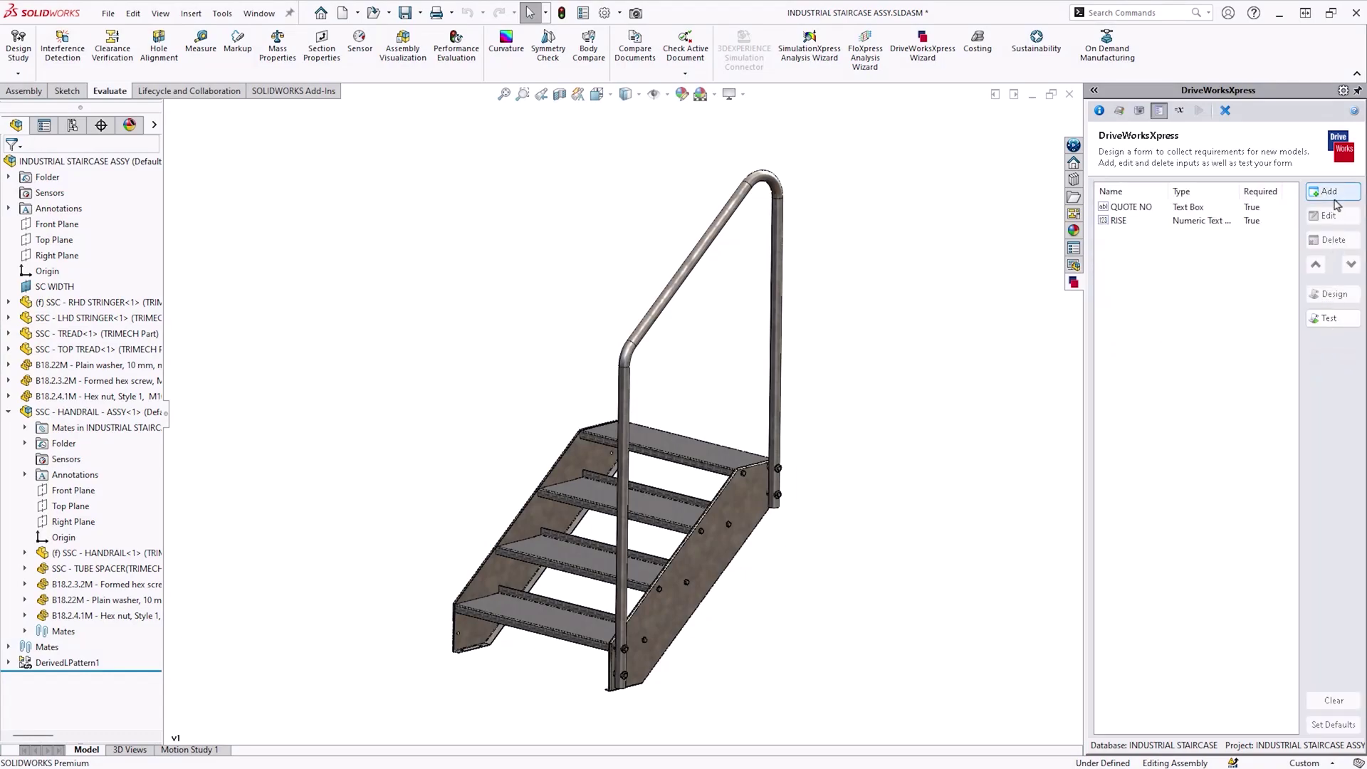
Add a numeric GOING input limited to 220–400.
click(1331, 192)
text(GOING)
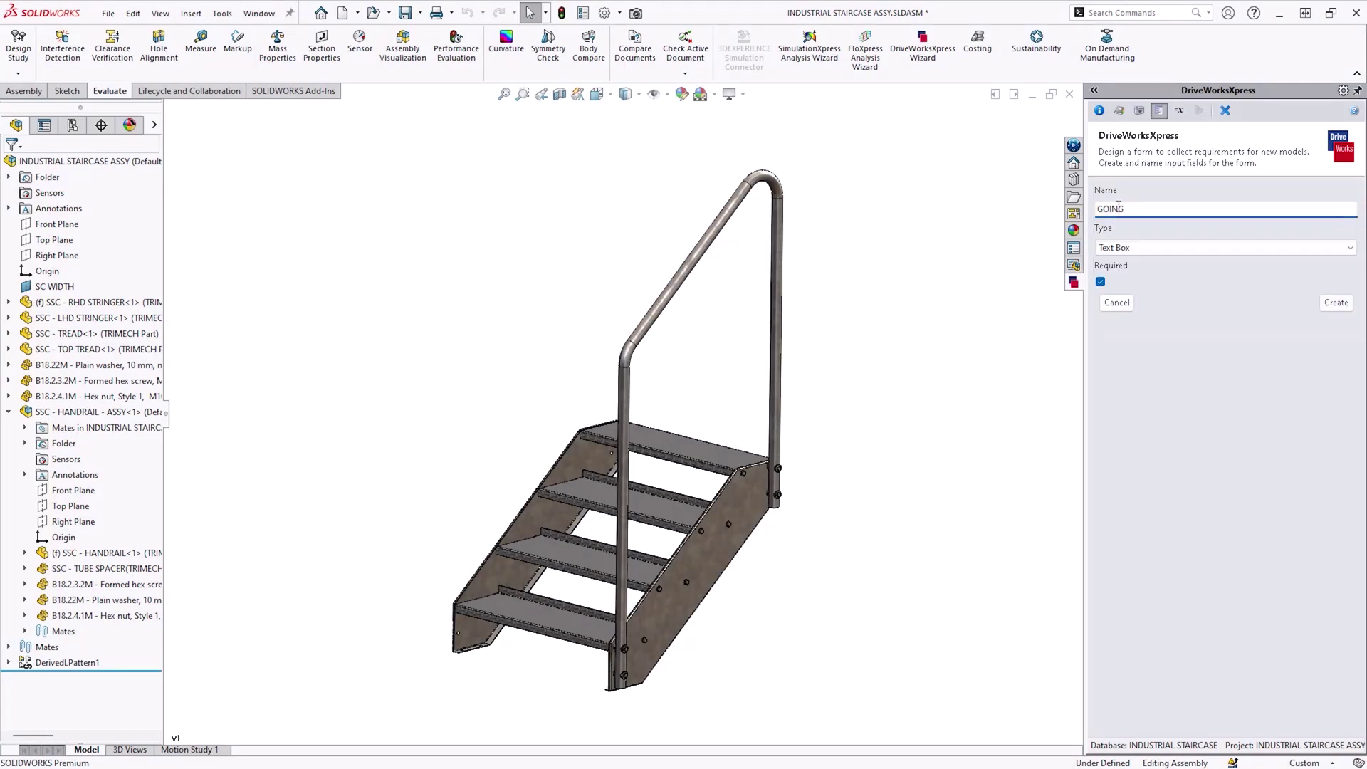
click(1171, 246)
click(1147, 272)
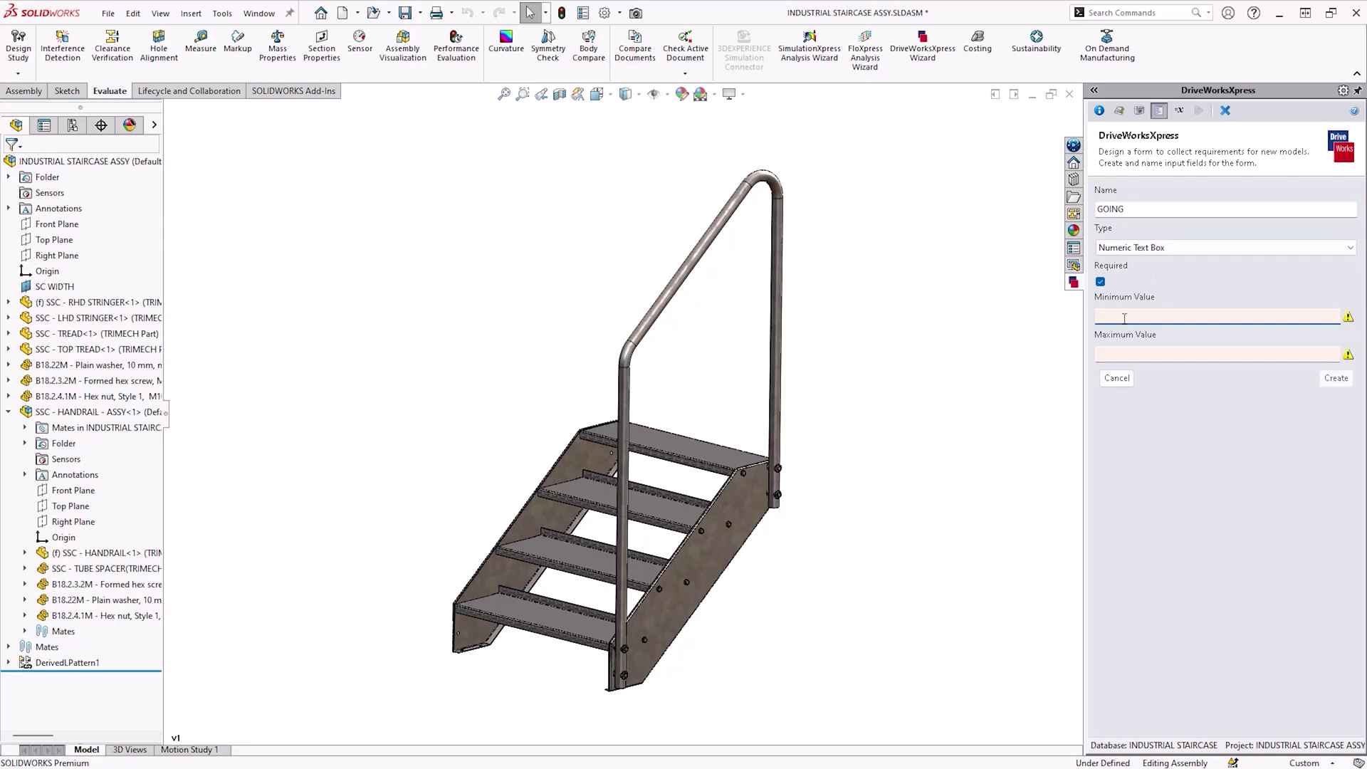
click(1124, 316)
text(220)
click(1153, 355)
text(400)
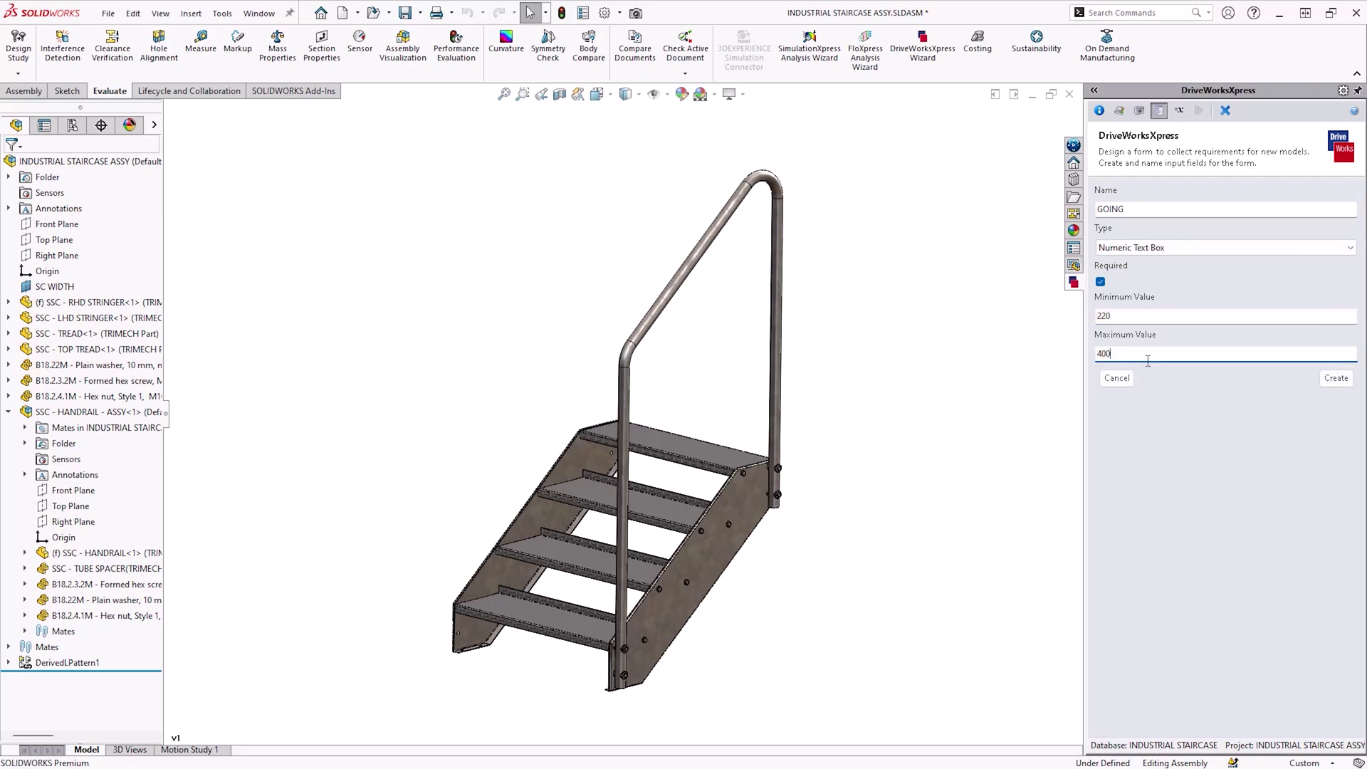
click(1336, 378)
Add a numeric HEIGHT input limited to 500–2000.
click(1337, 187)
text(HEIGHT)
click(1225, 248)
click(1155, 279)
click(1156, 316)
text(500)
key(Tab)
text(2000)
click(1337, 378)
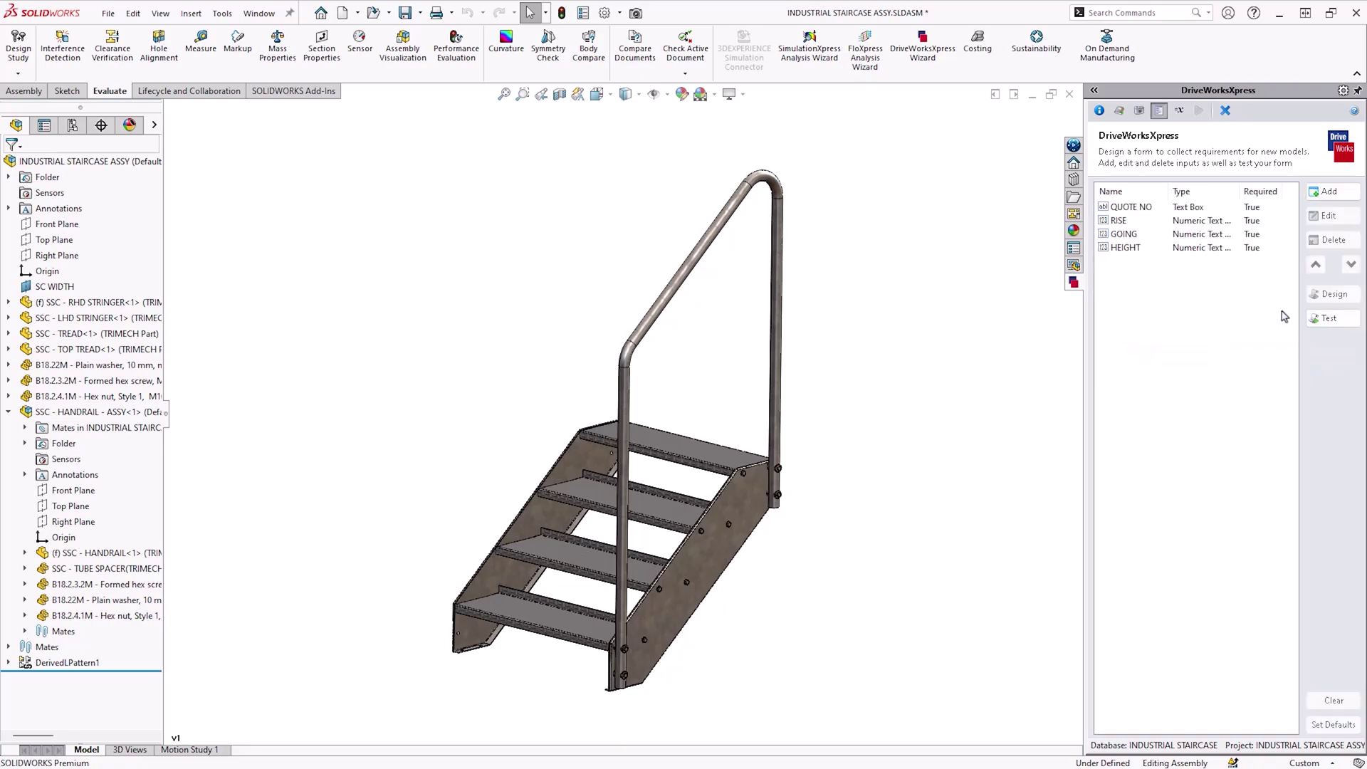
Add a numeric WIDTH input limited to 600–1500.
click(1337, 187)
text(WIDTH)
click(1203, 251)
click(1156, 280)
click(1156, 316)
text(600)
key(Tab)
text(1500)
click(1336, 378)
Add a HANDRAIL REQUIRED check box input and show the rules summary.
click(1337, 186)
click(1225, 247)
click(1139, 262)
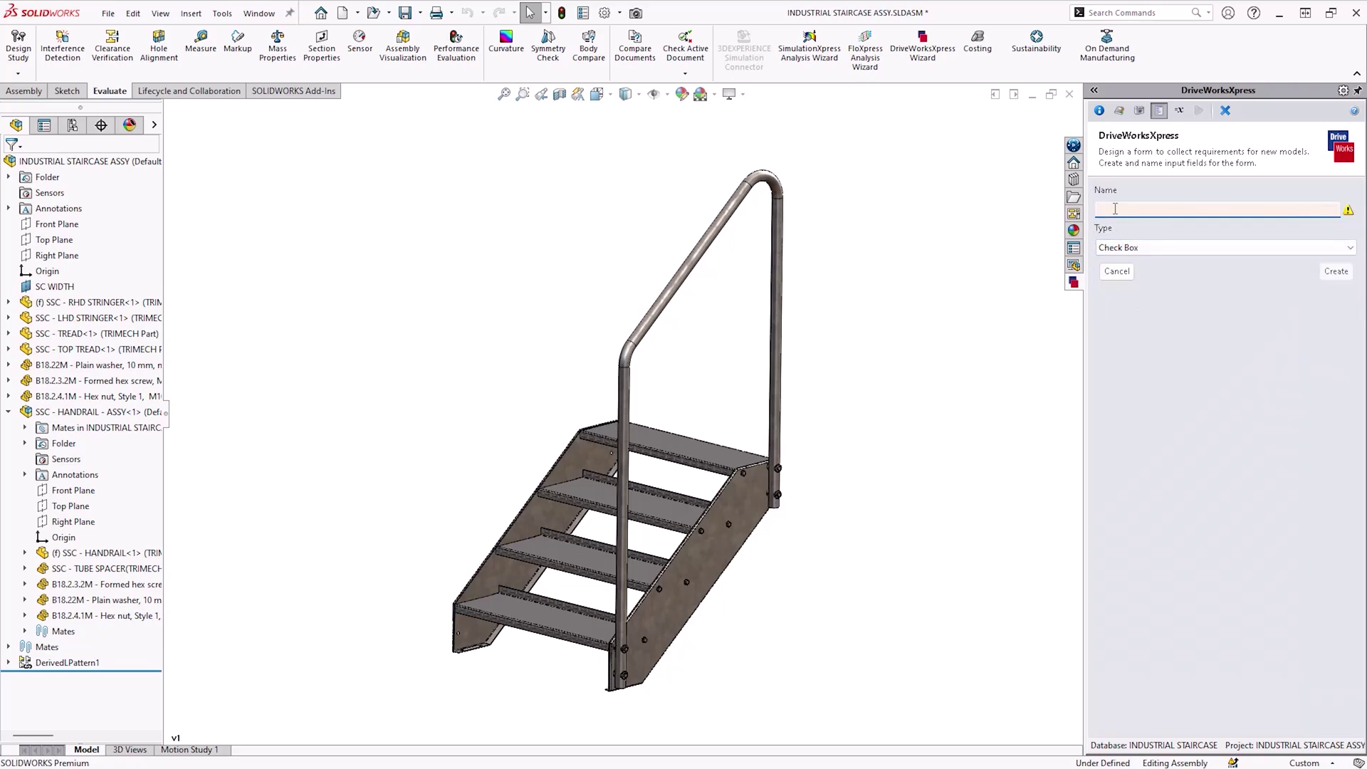
click(1115, 208)
text(HANDRAIL REQUIRED)
click(1336, 271)
click(1343, 214)
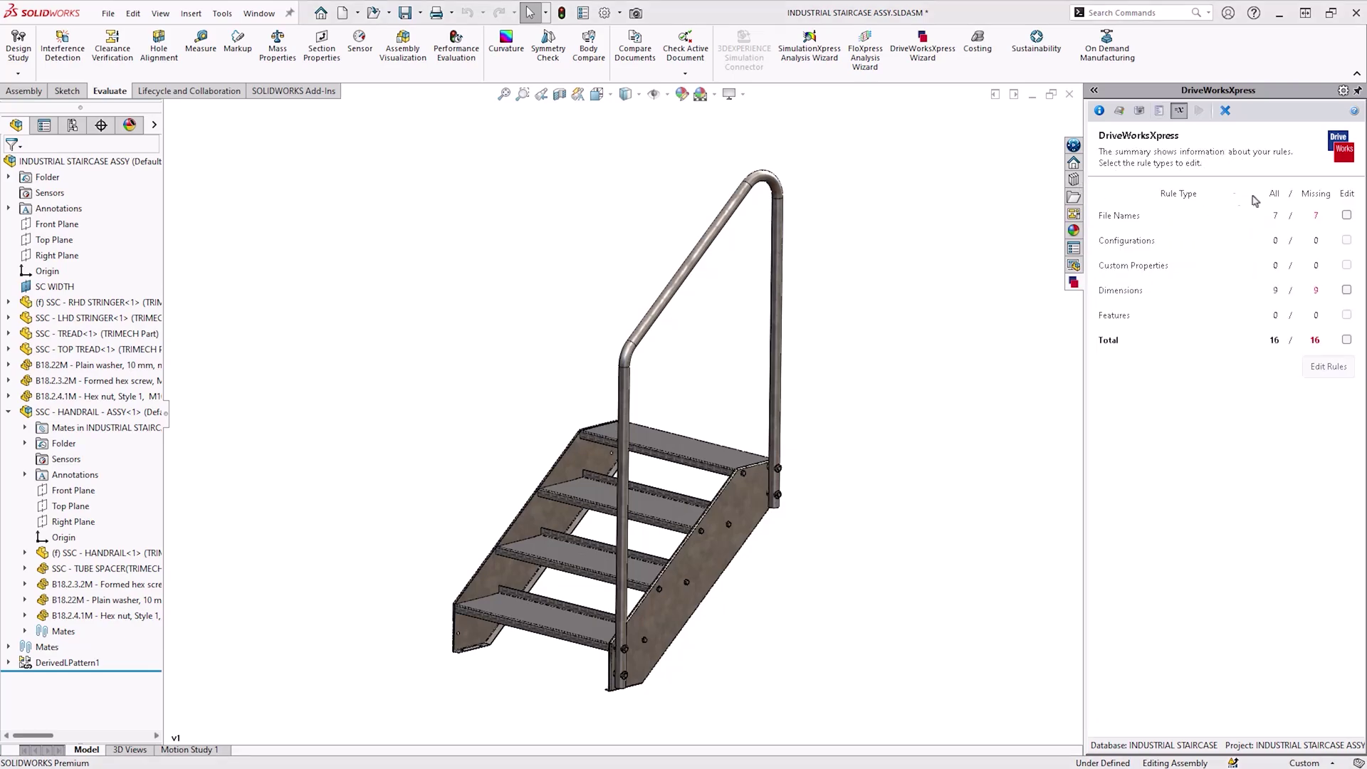
Set the assembly file-name rule to "*"&QUOTENO &" - STAIRCASE ASSEMBLY", copying the rule text.
click(1347, 215)
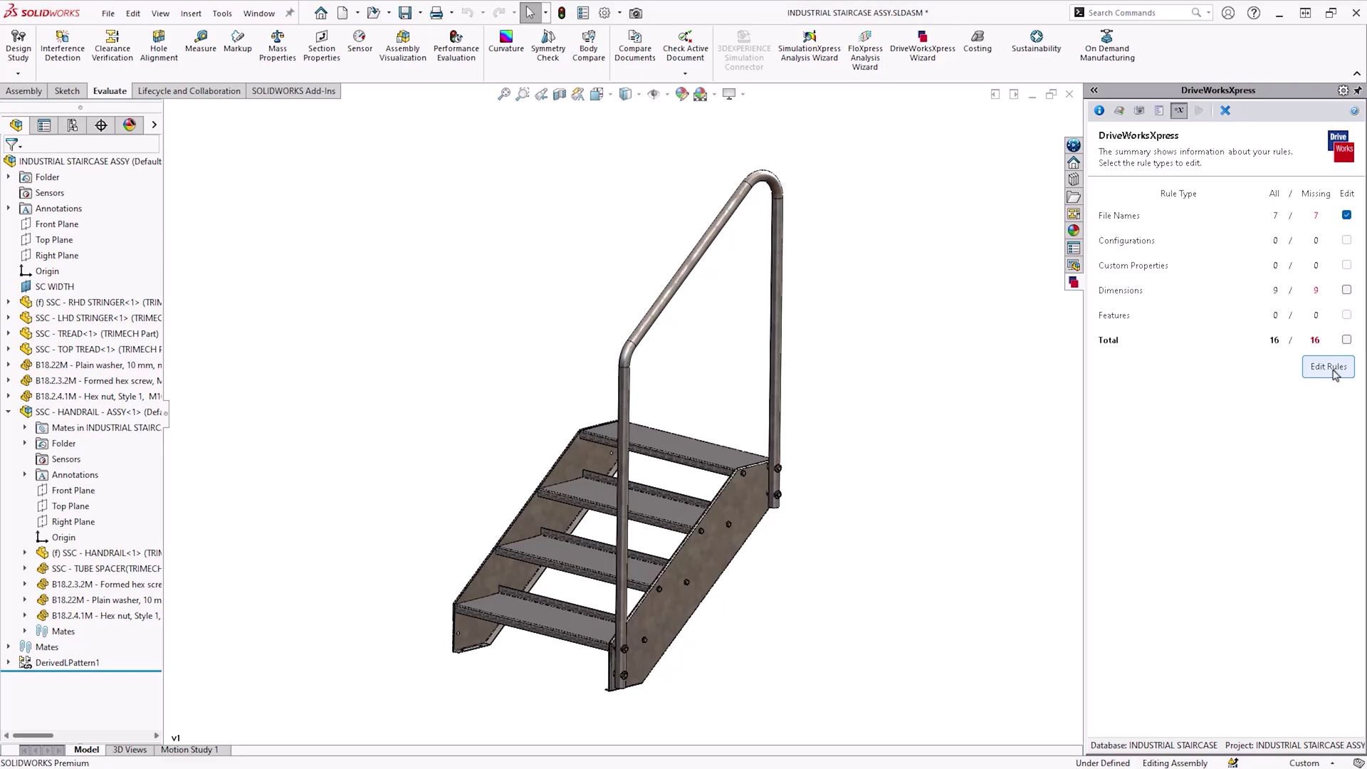
click(1329, 366)
double_click(1140, 240)
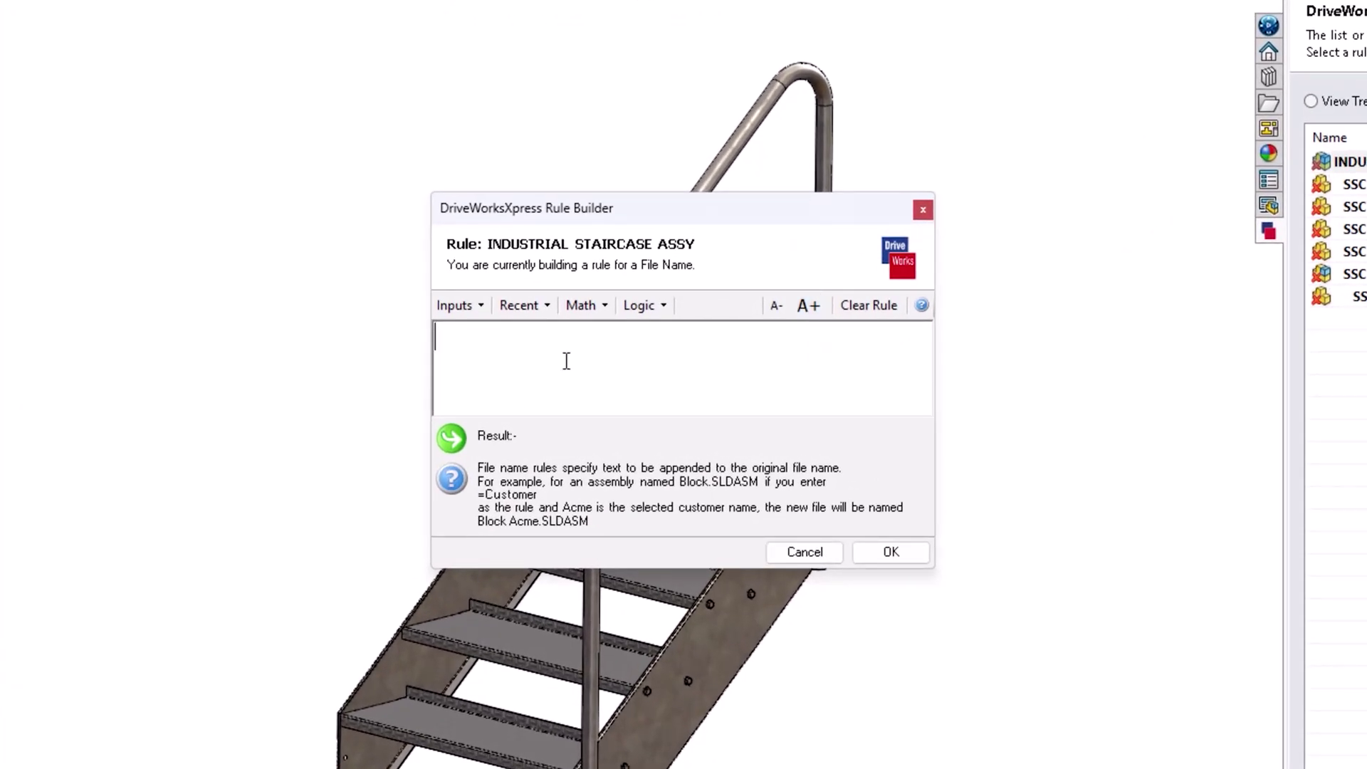
text("*")
text(&)
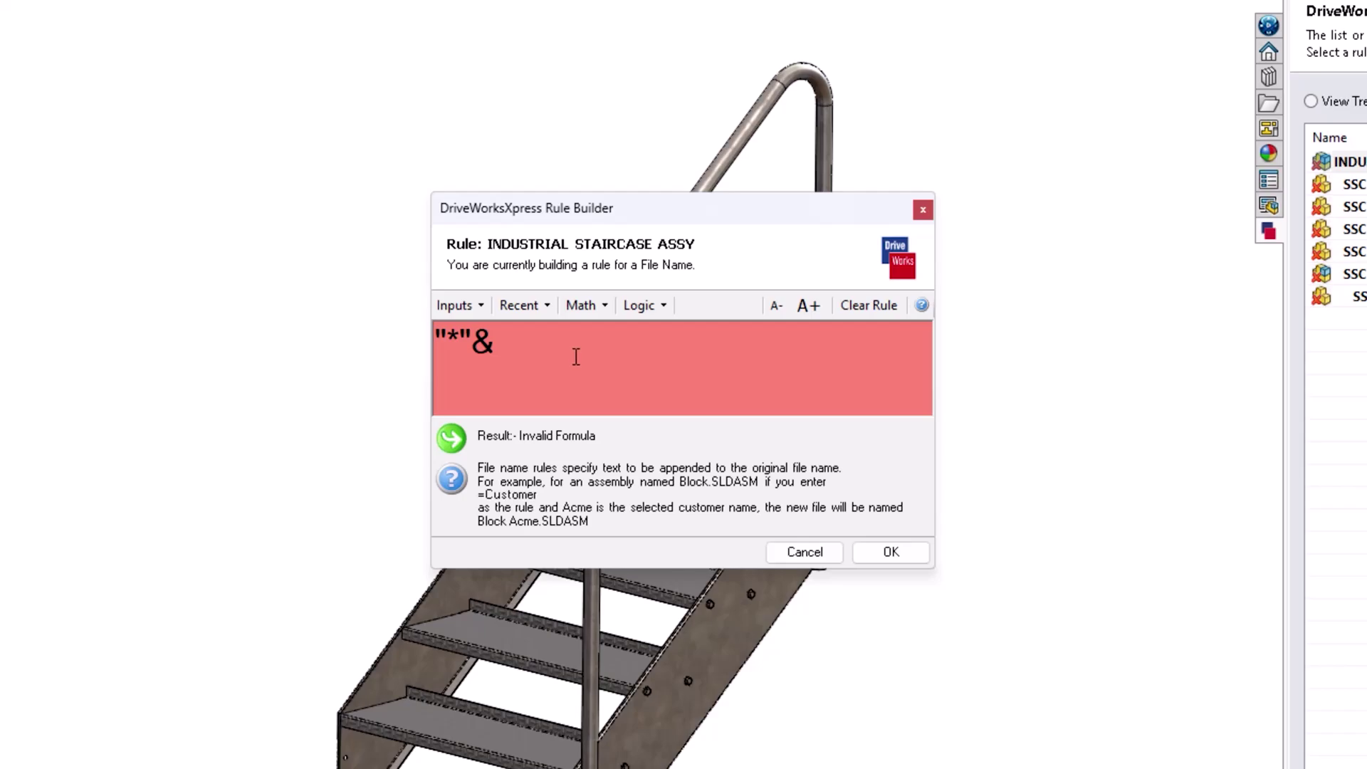
click(470, 308)
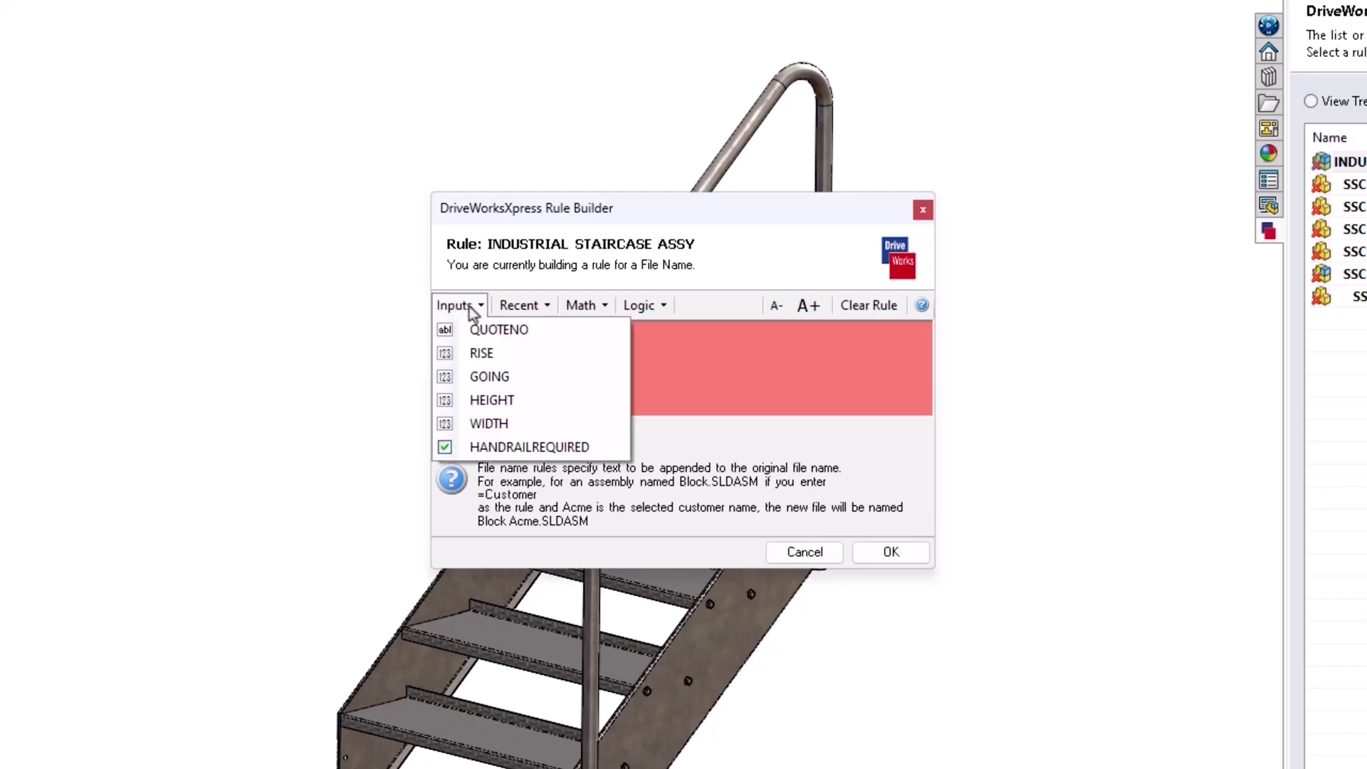
click(507, 332)
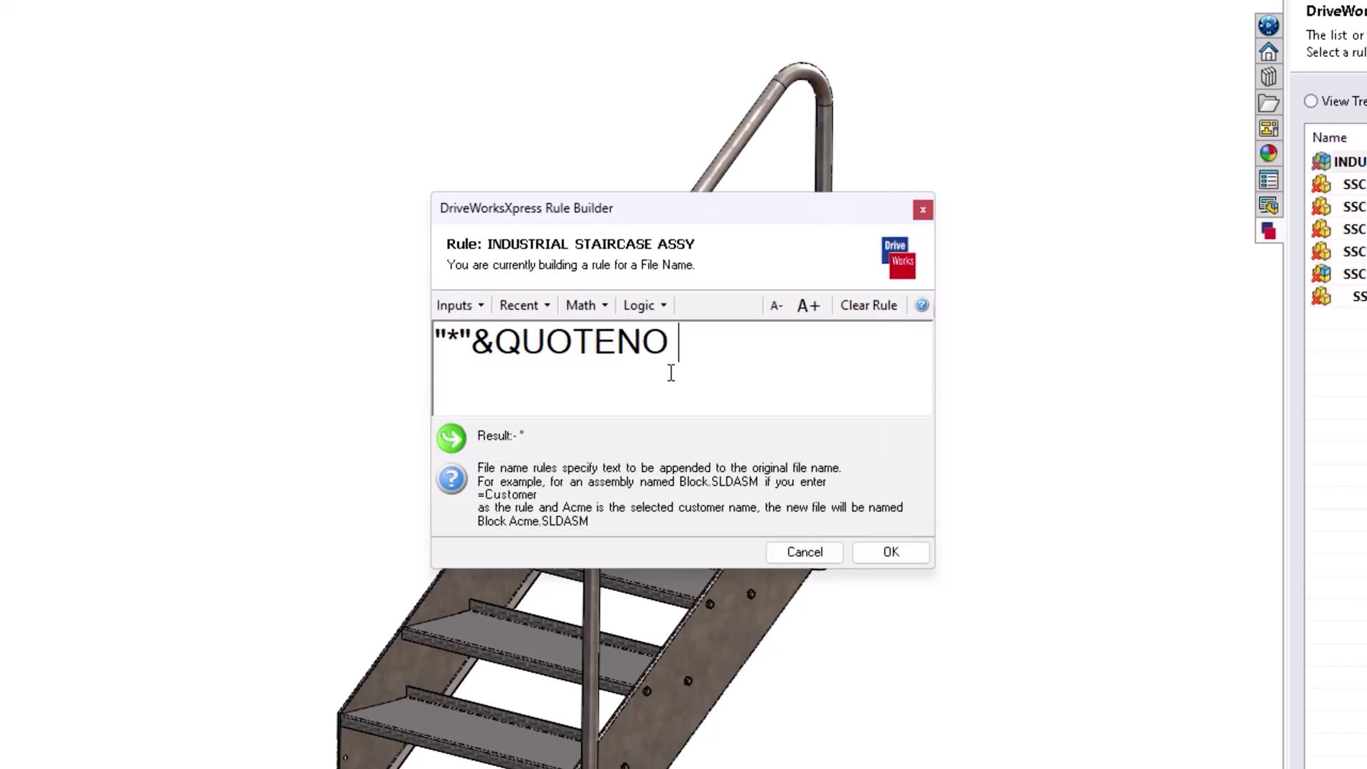
text(&" -)
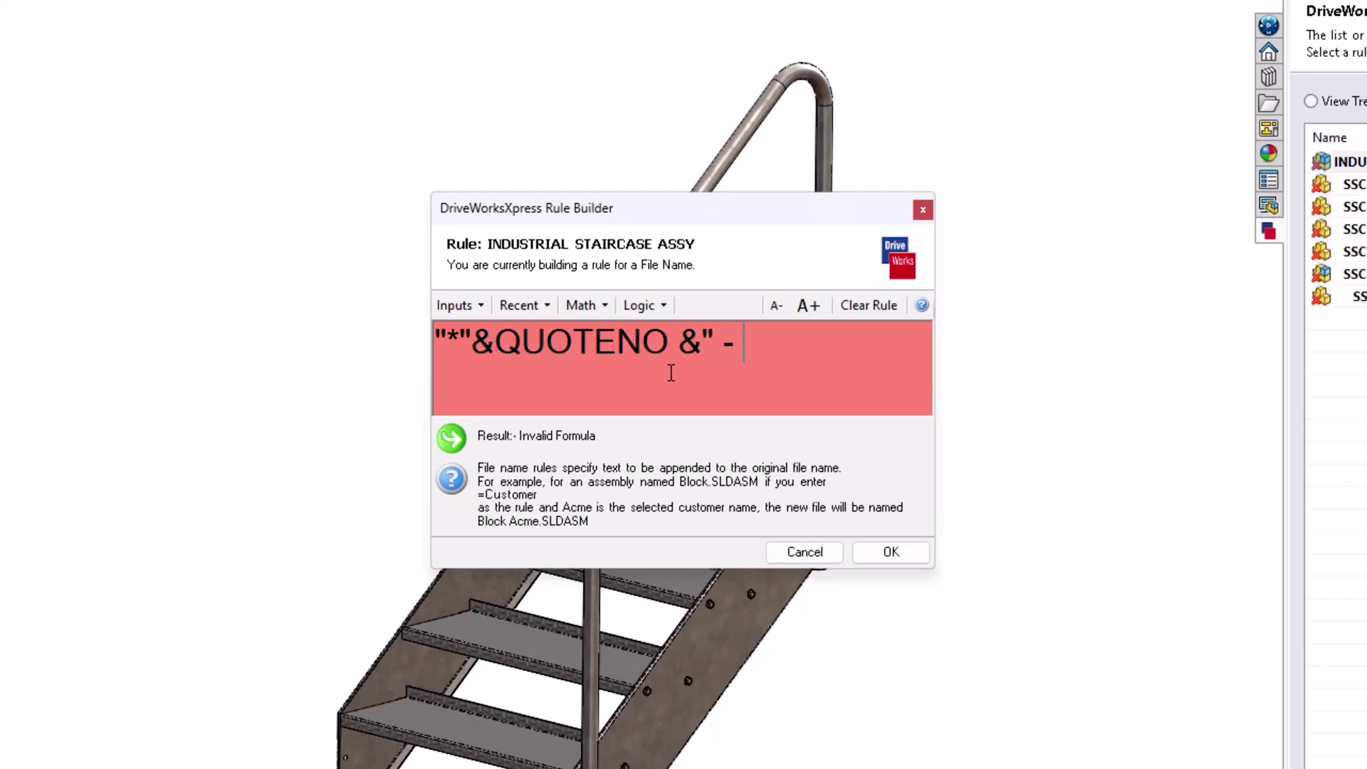
text( STA)
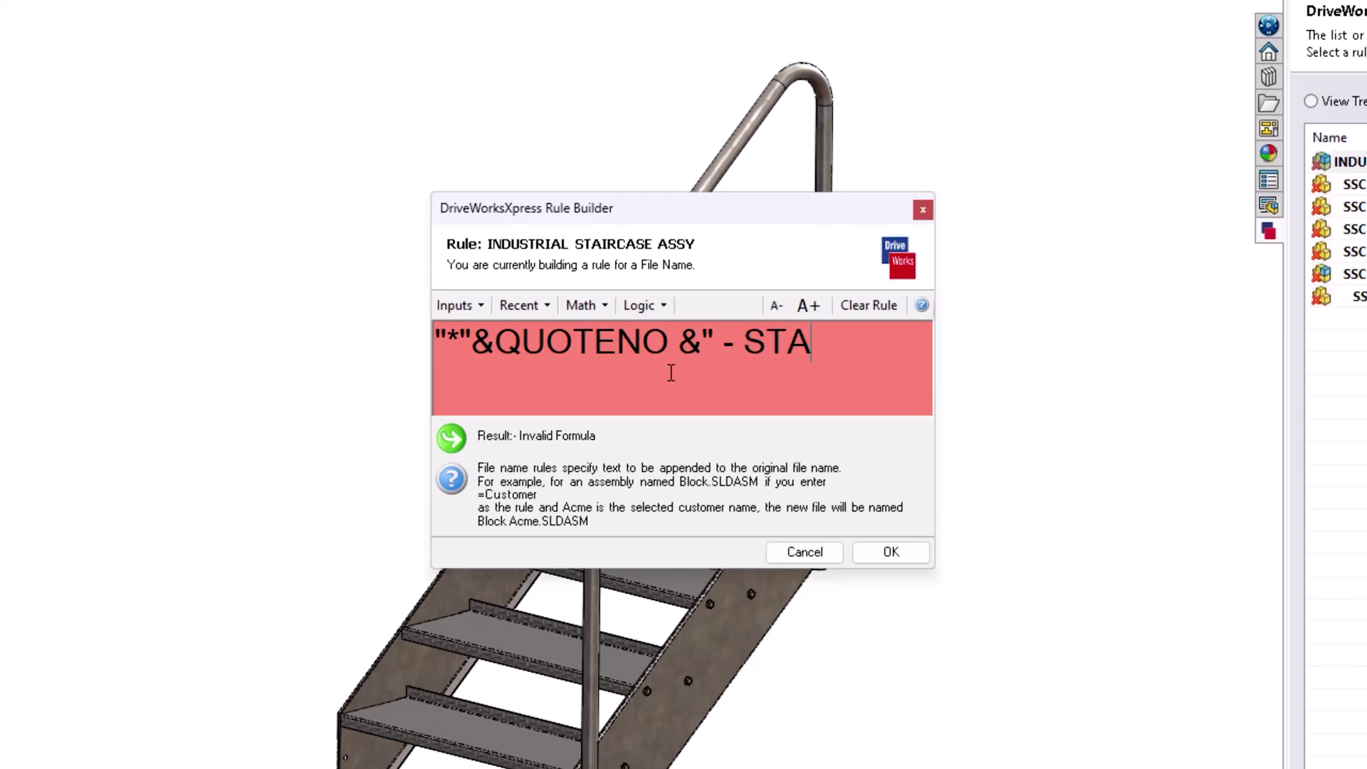
text(IRCASE )
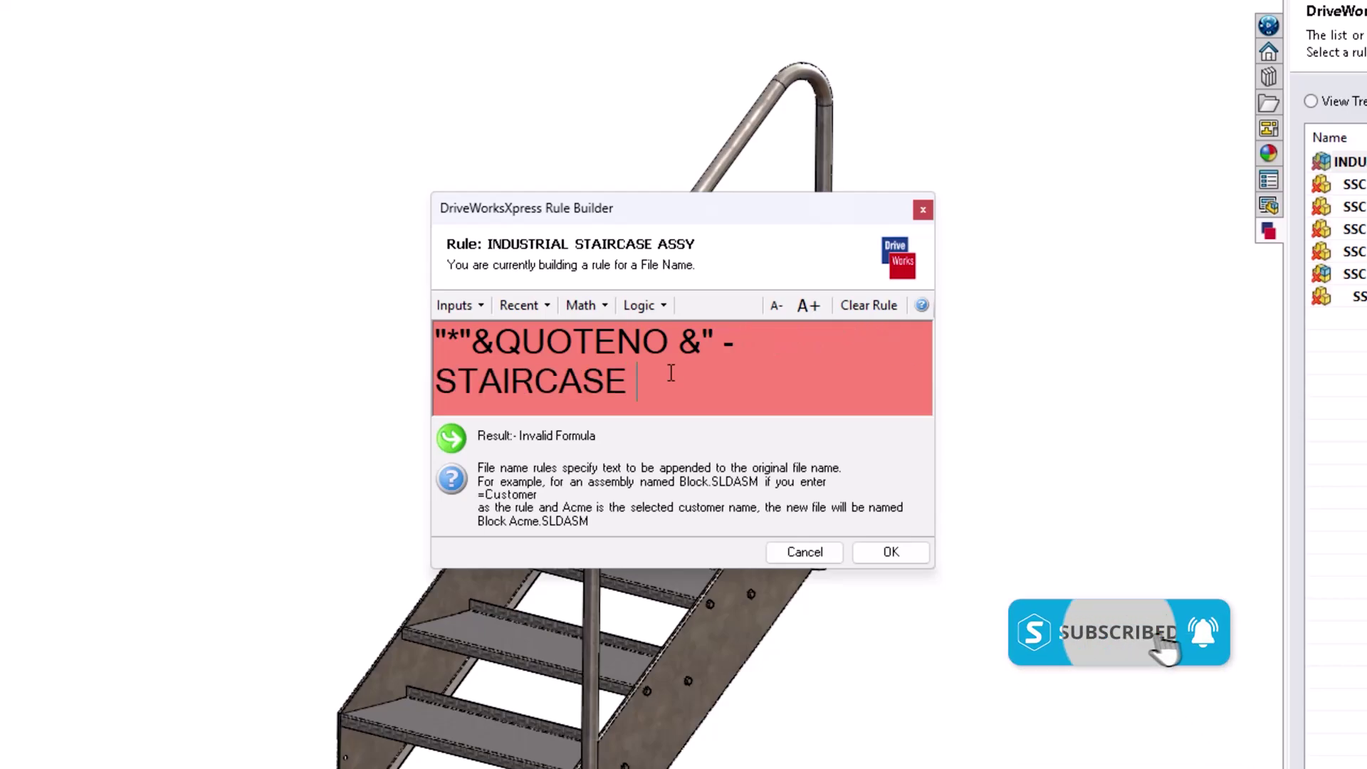
text(ASSEM)
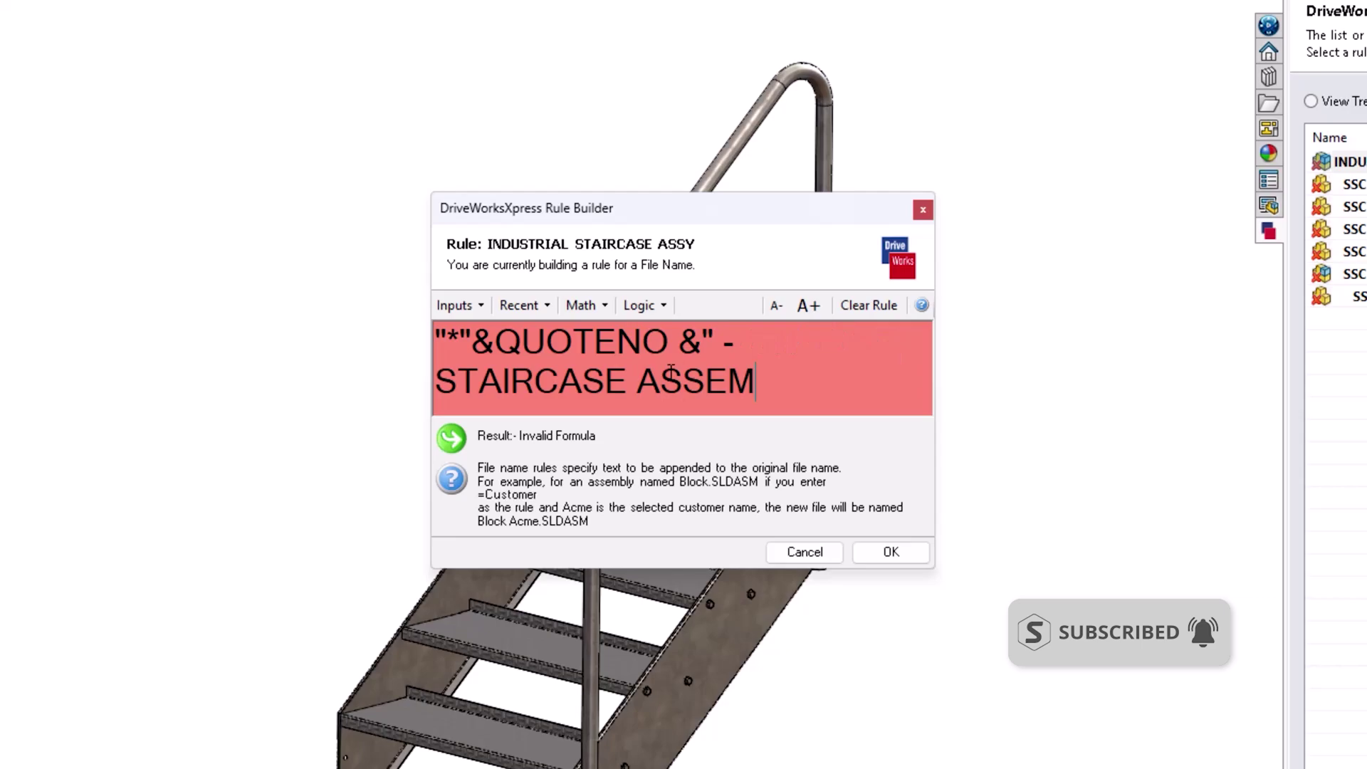
text(BLY")
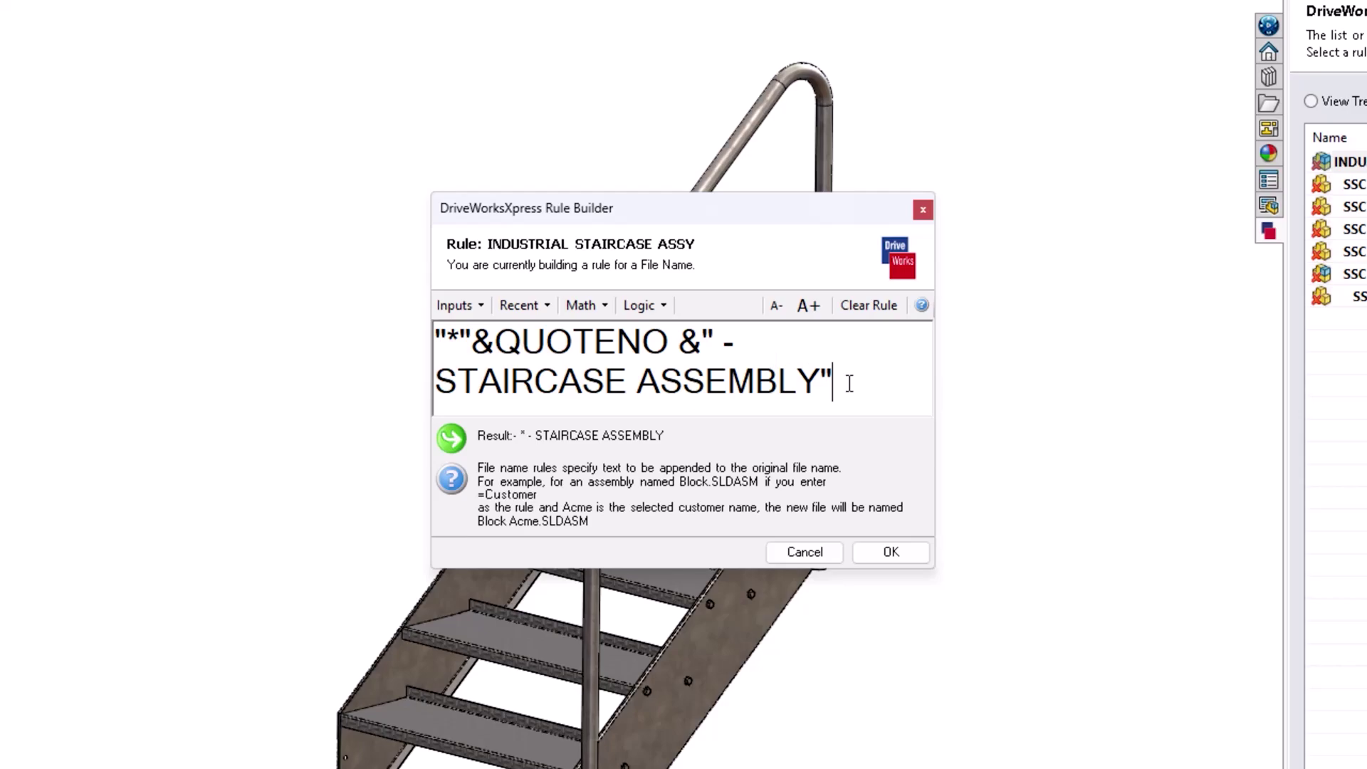
drag(844, 380, 432, 353)
key(ctrl+c)
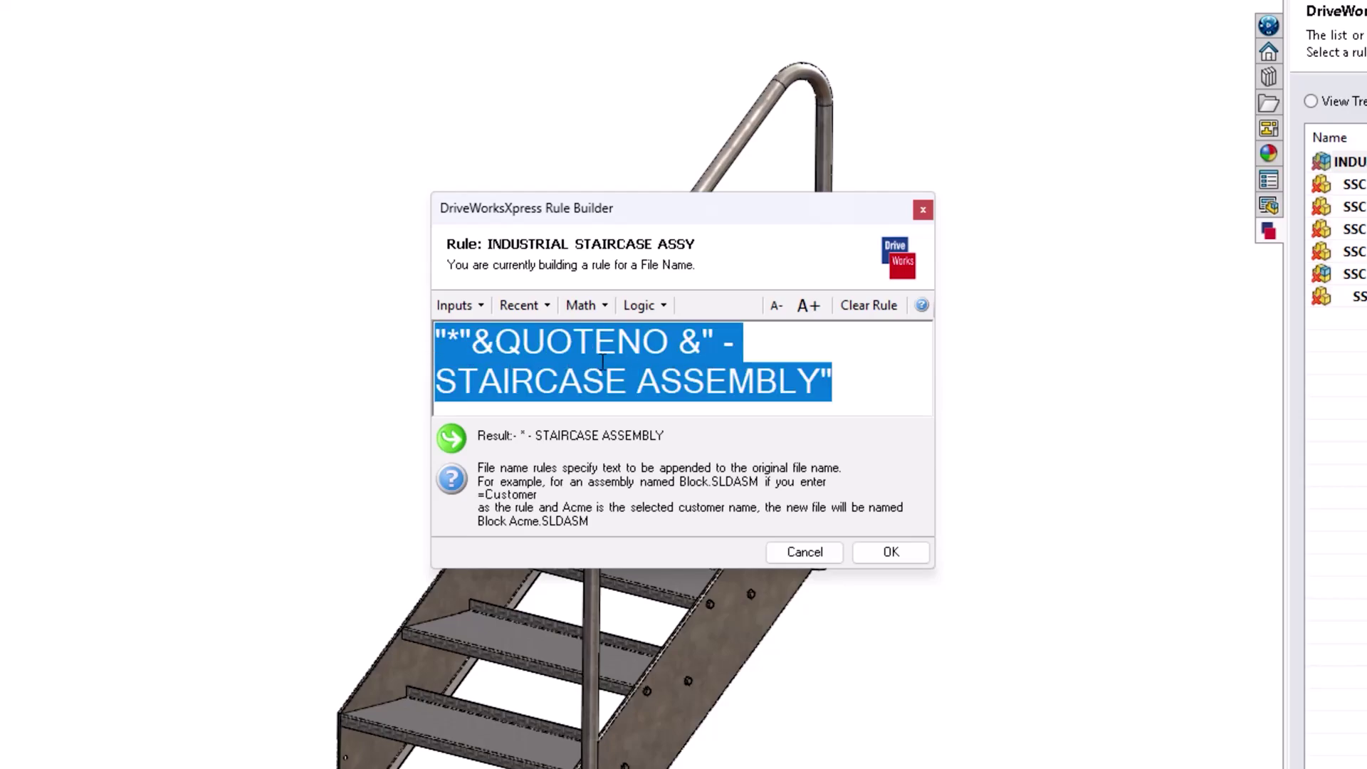
click(887, 552)
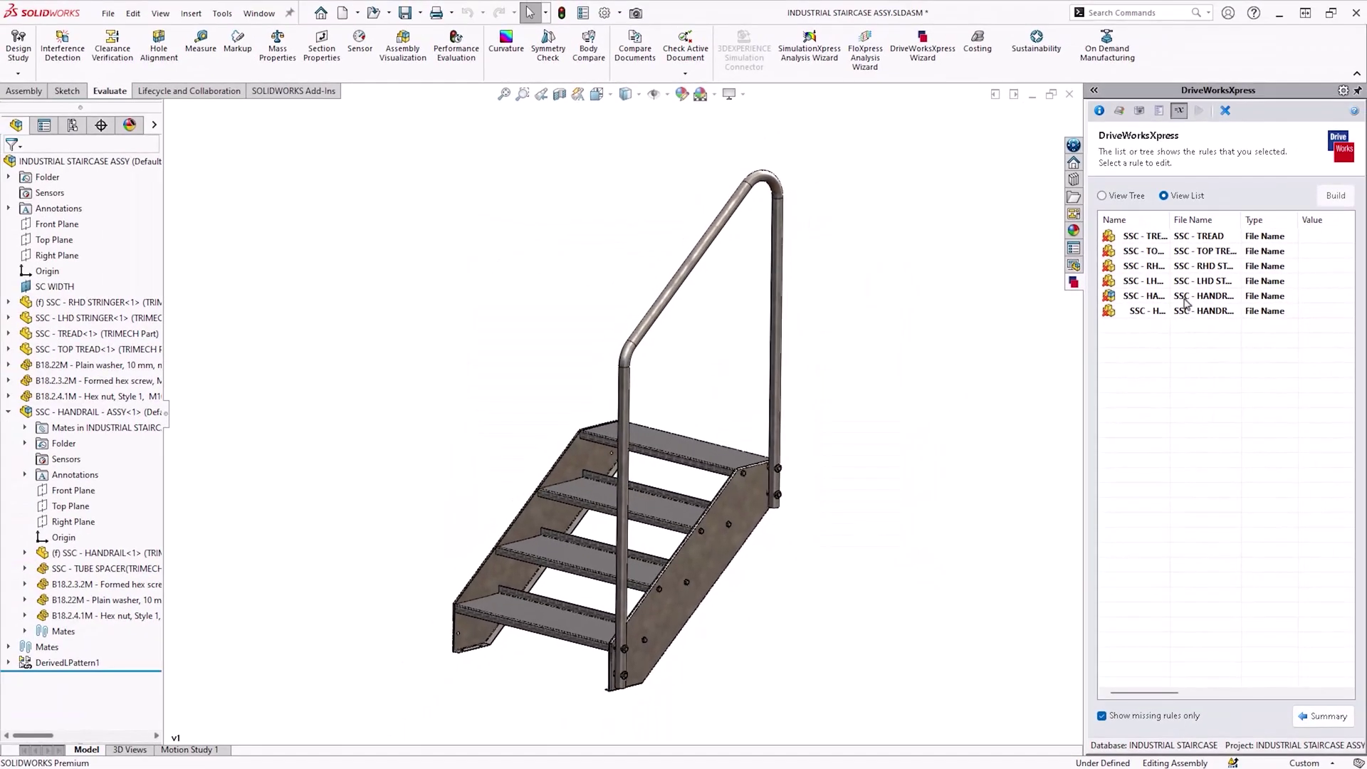
Give TREAD and TOP TREAD quote-number file-name rules ending in their part names.
double_click(1152, 240)
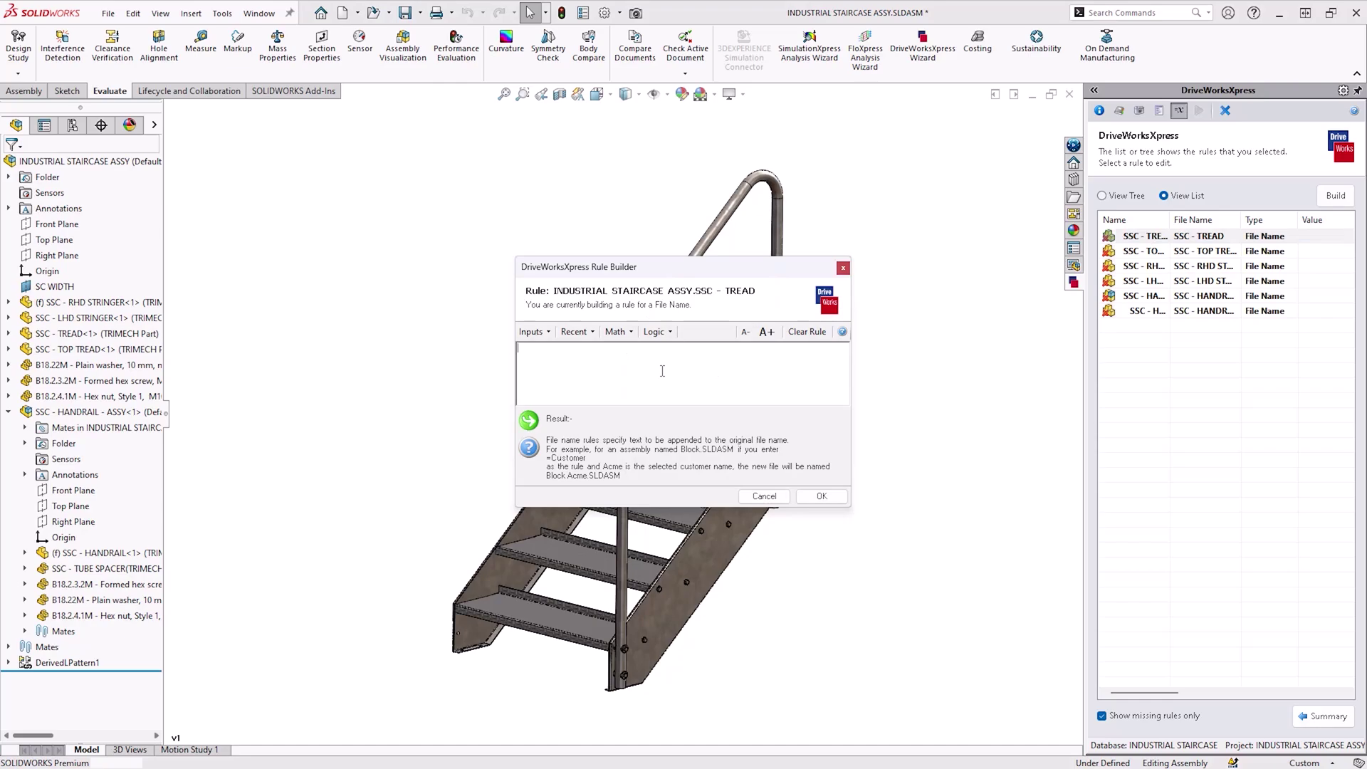
key(ctrl+v)
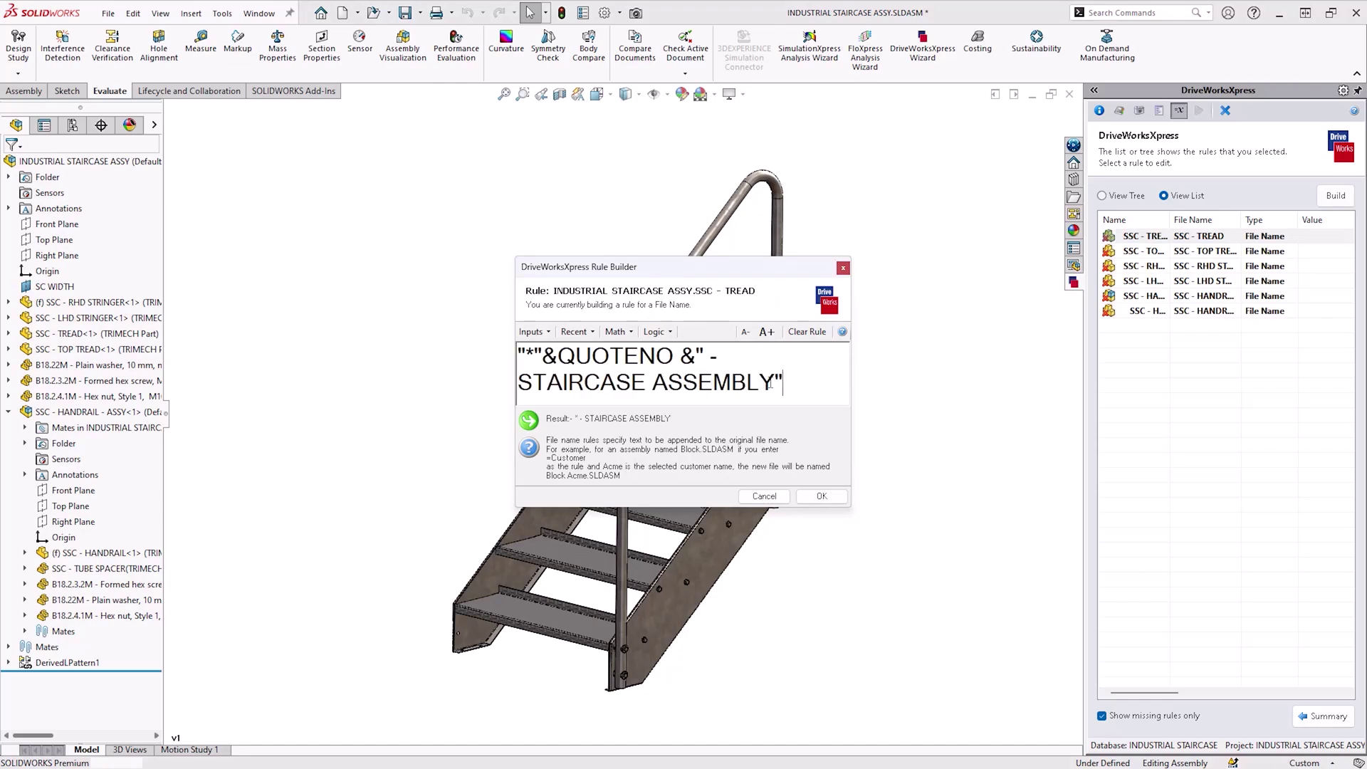
drag(775, 383, 518, 382)
text(TREAD)
click(822, 496)
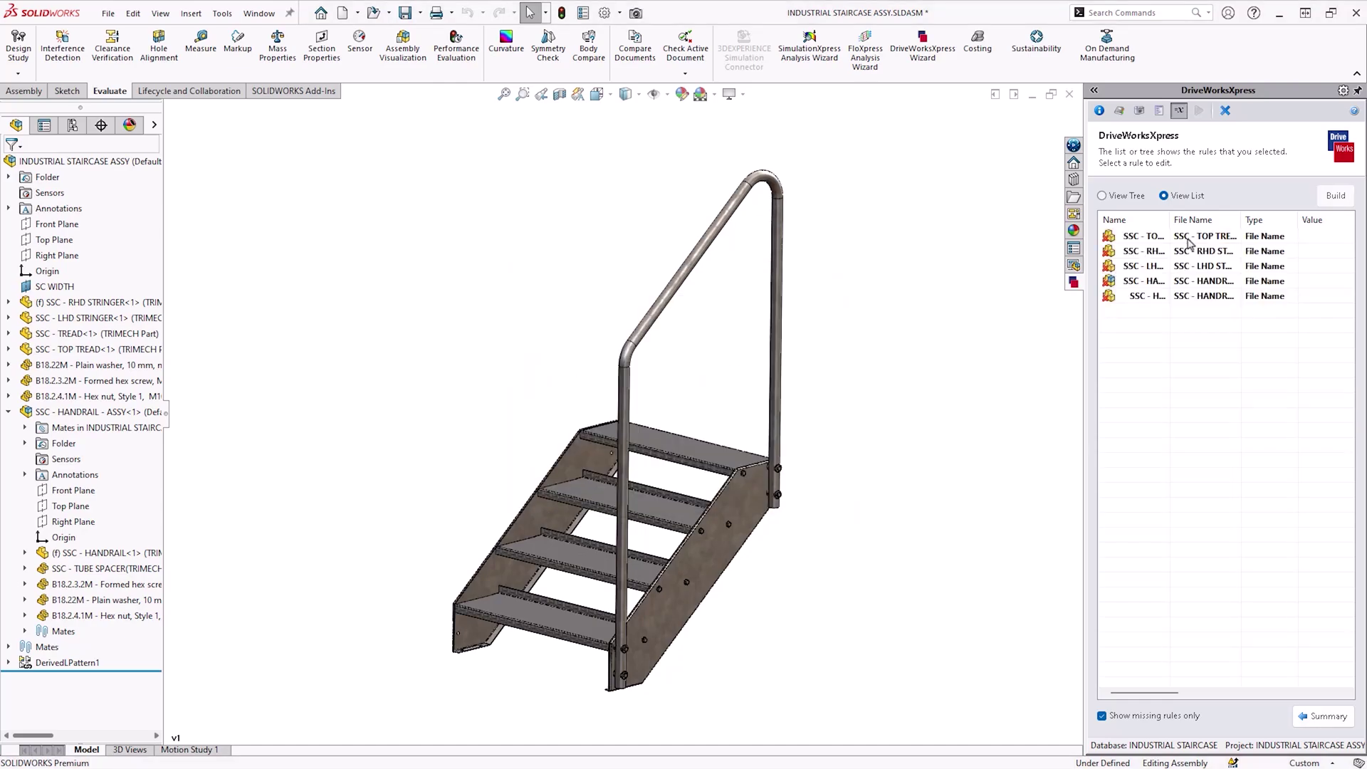
key(ctrl+v)
drag(780, 383, 518, 382)
text(TOP TREAD)
click(822, 496)
Give RHD STRINGER, LHD STRINGER and HANDRAIL quote-number file-name rules ending in their part names.
double_click(1148, 236)
key(ctrl+v)
drag(780, 382, 517, 382)
text(RHD STRINGER)
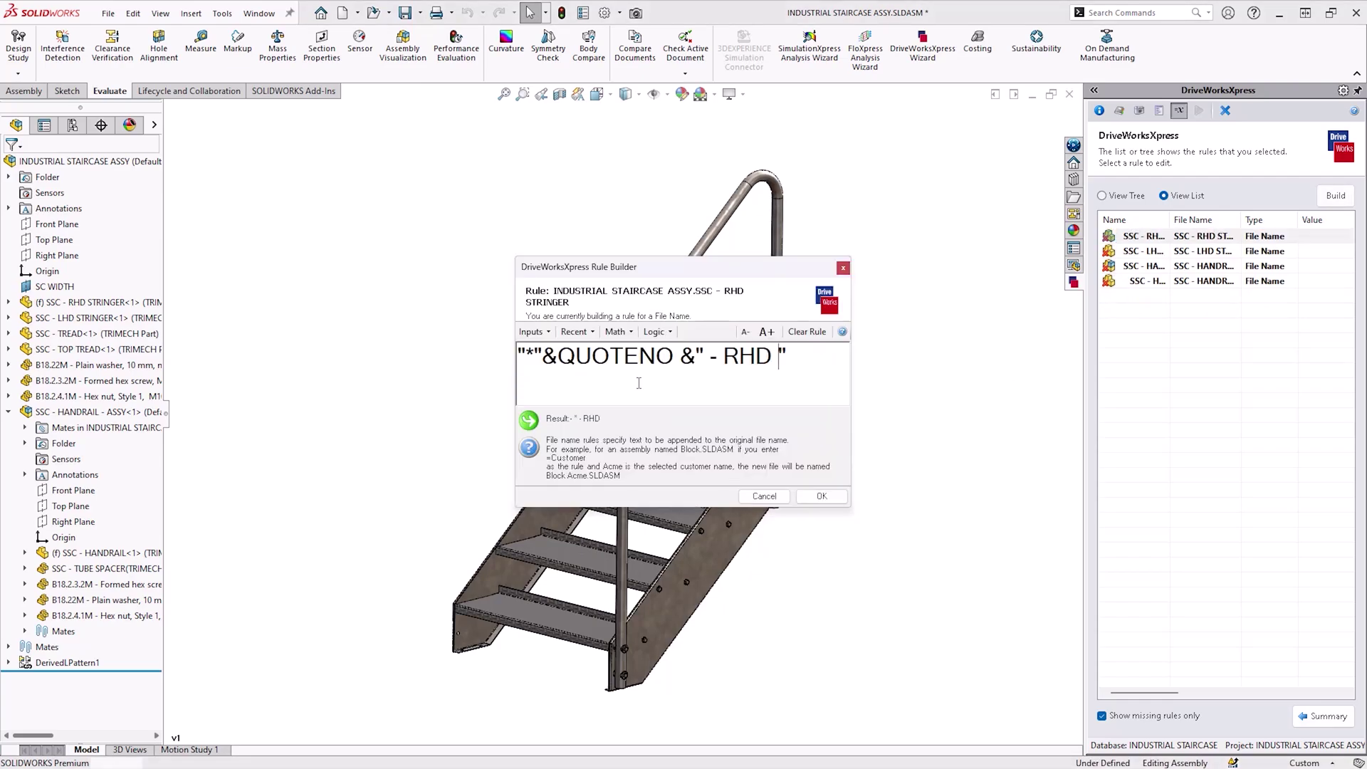
click(821, 496)
double_click(1148, 237)
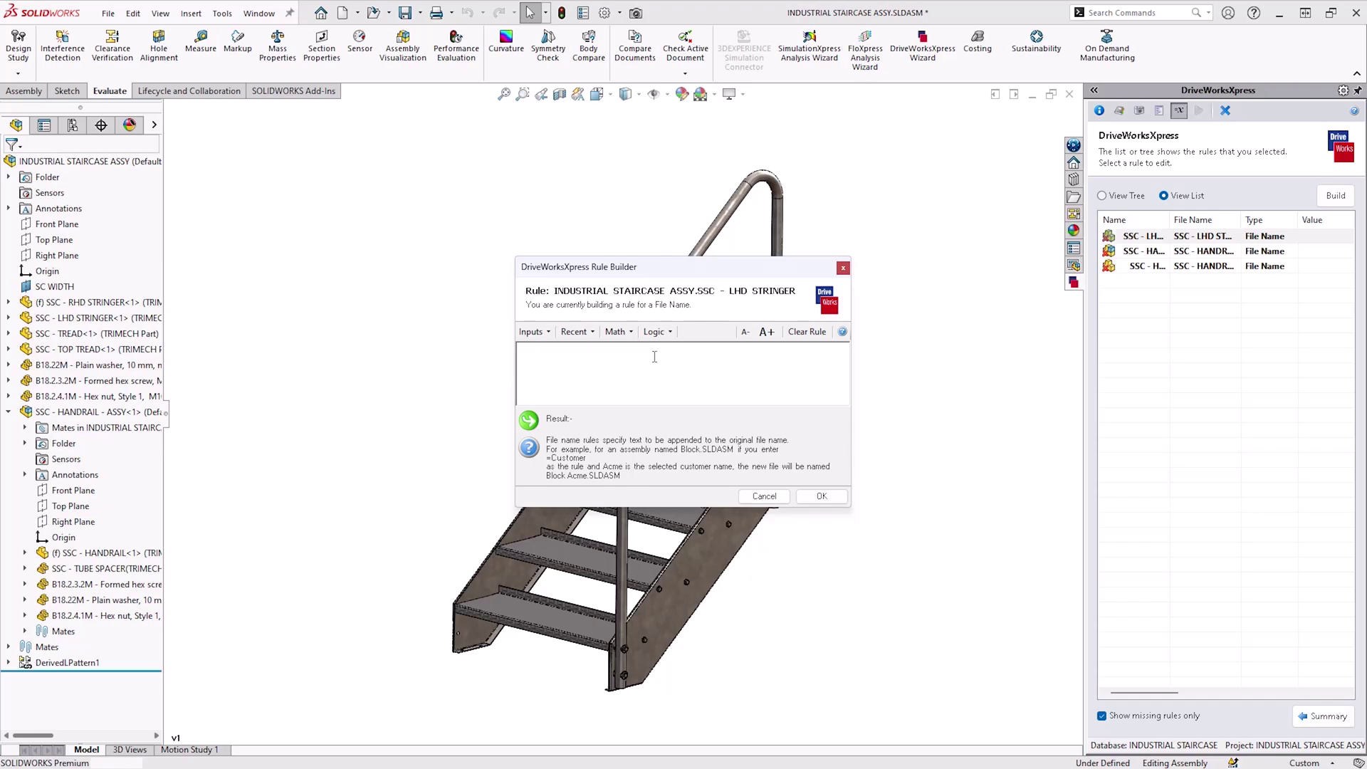
key(ctrl+v)
drag(777, 382, 518, 382)
text(LHD STRINGER)
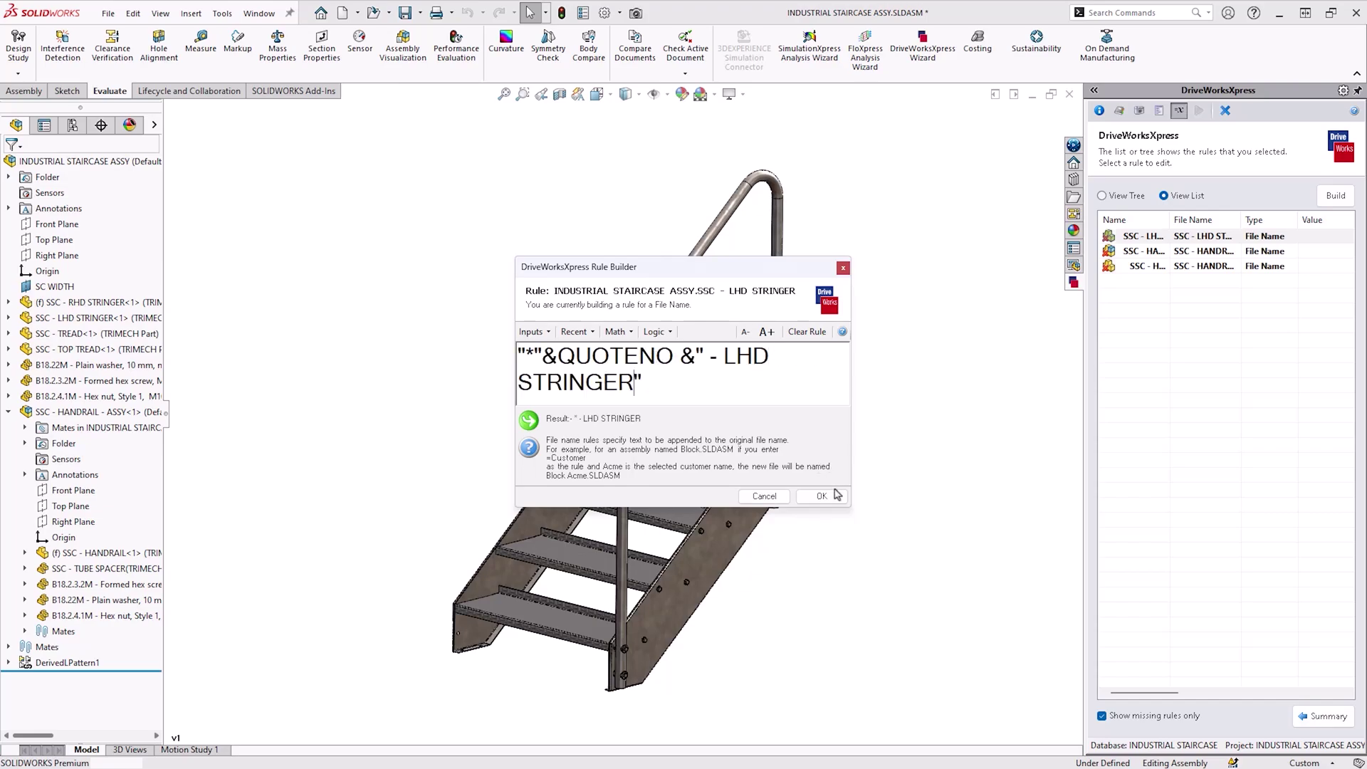
click(822, 497)
key(ctrl+v)
drag(780, 382, 517, 383)
text(HANDRAIL)
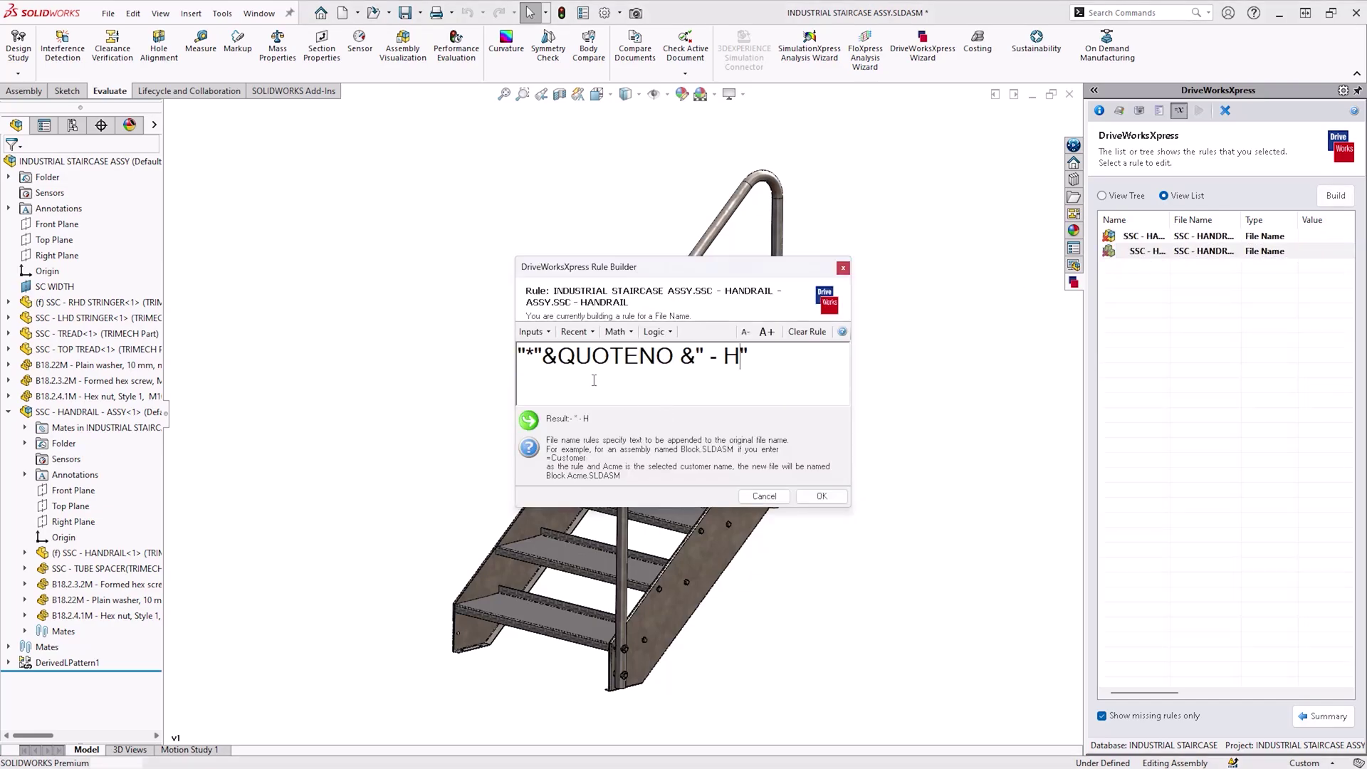
click(822, 496)
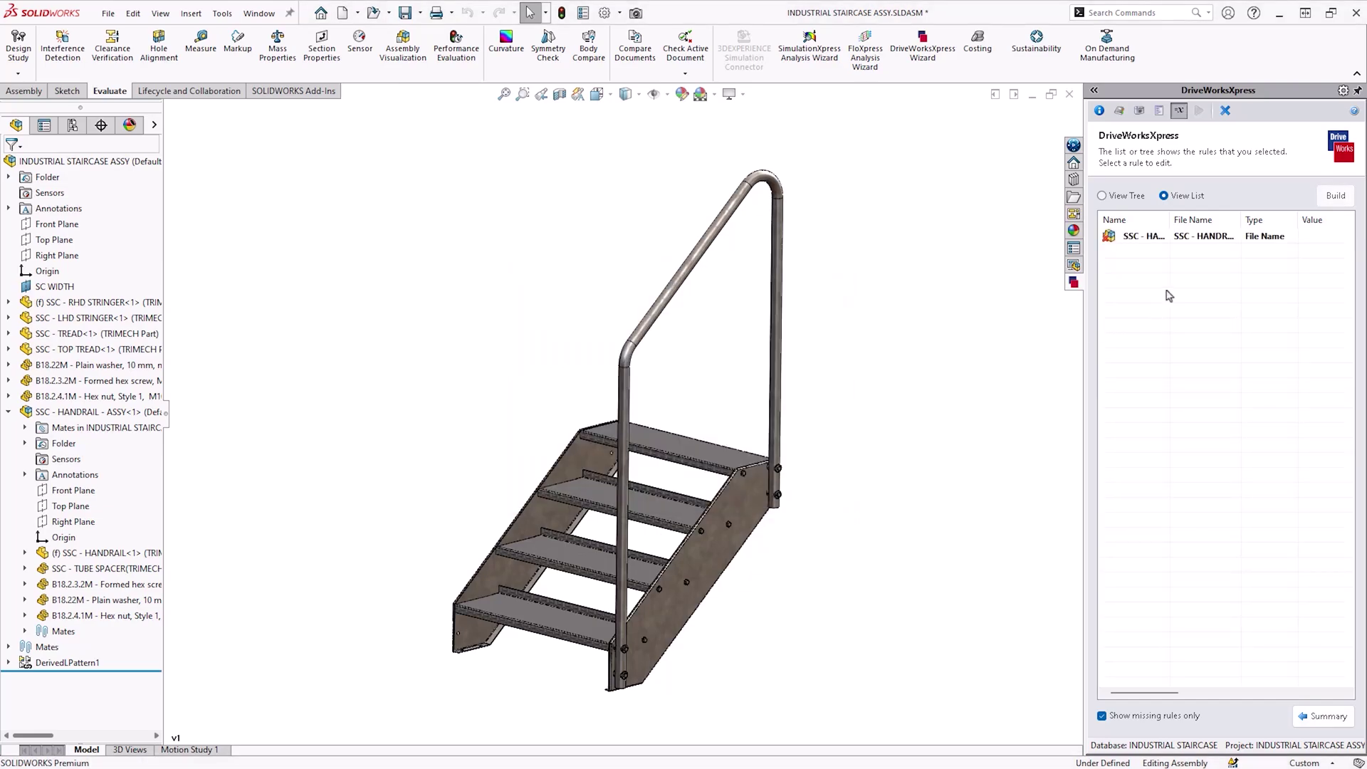
Open the SSC - HANDRAIL ASSY file-name rule and start an IF testing HANDRAILREQUIRED="TRUE".
click(1141, 238)
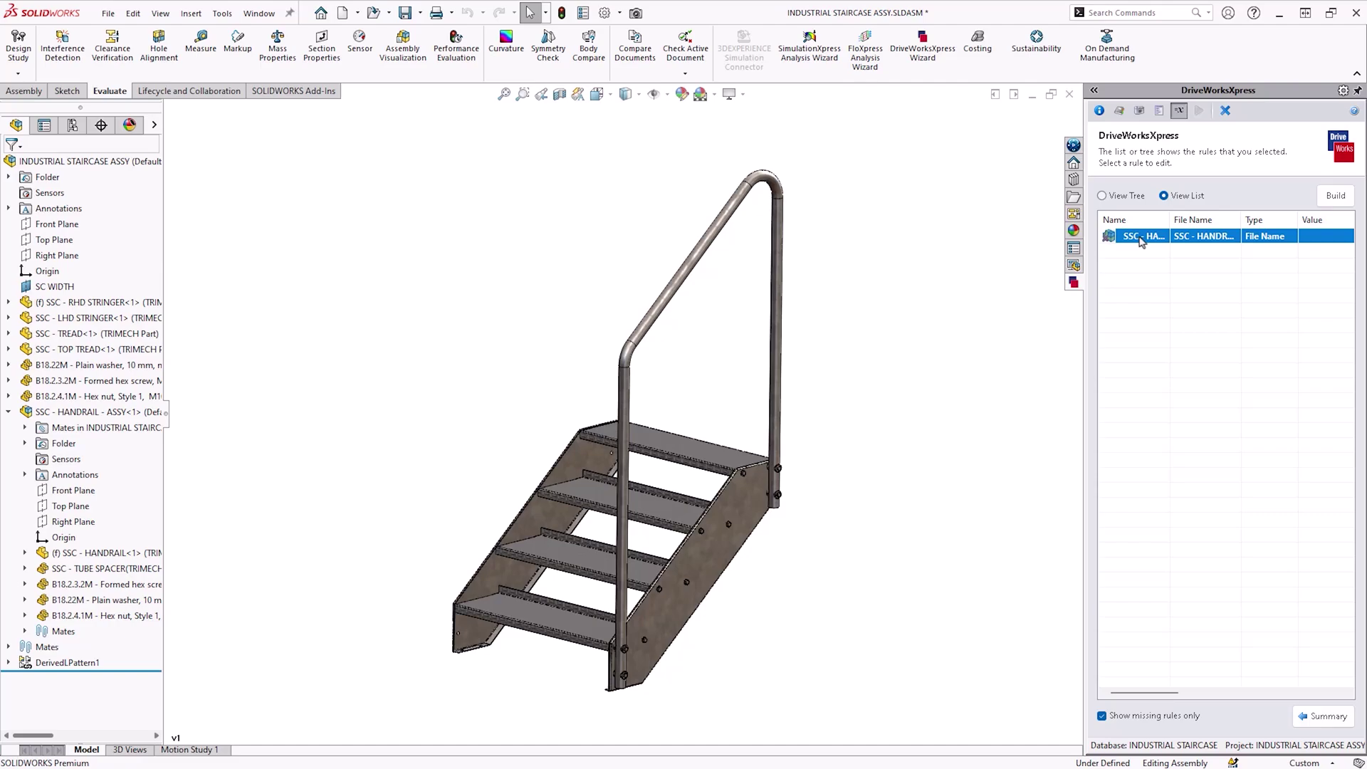
double_click(1142, 240)
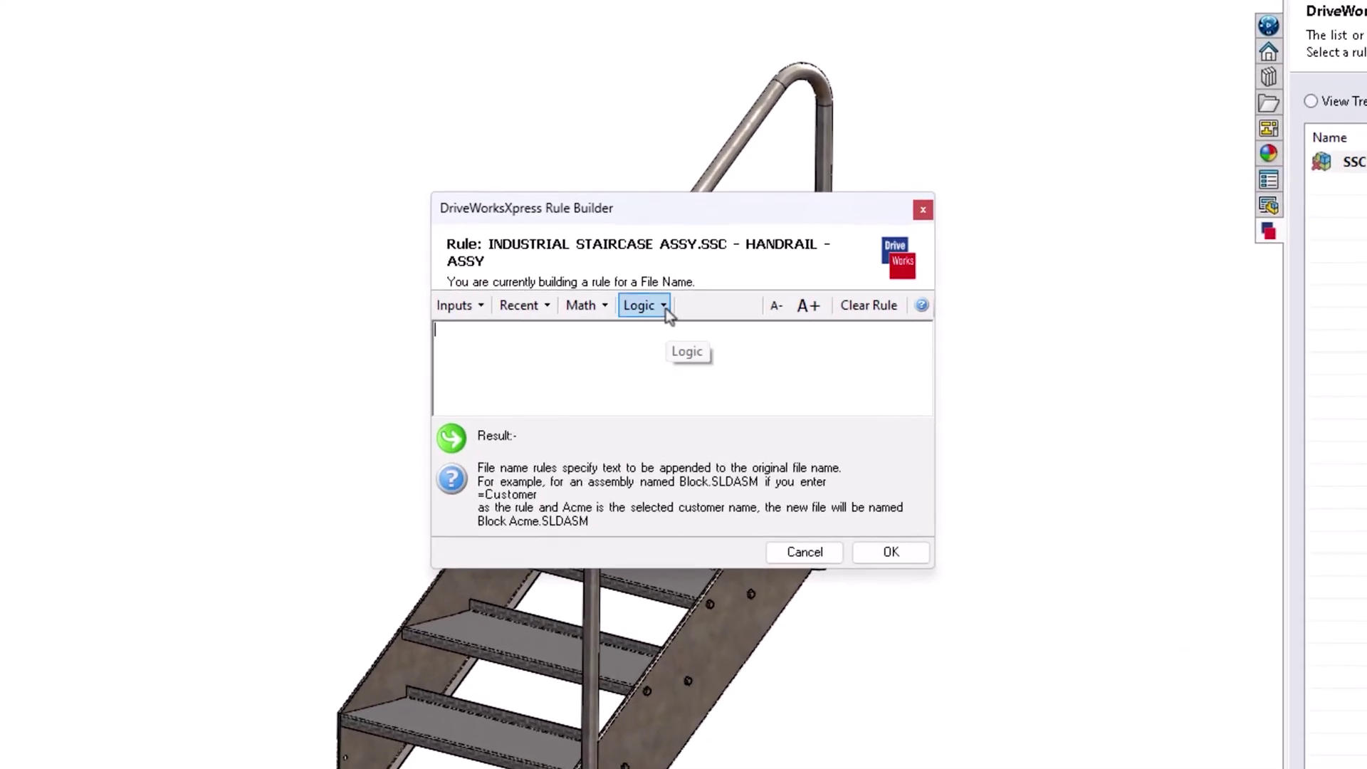
click(665, 309)
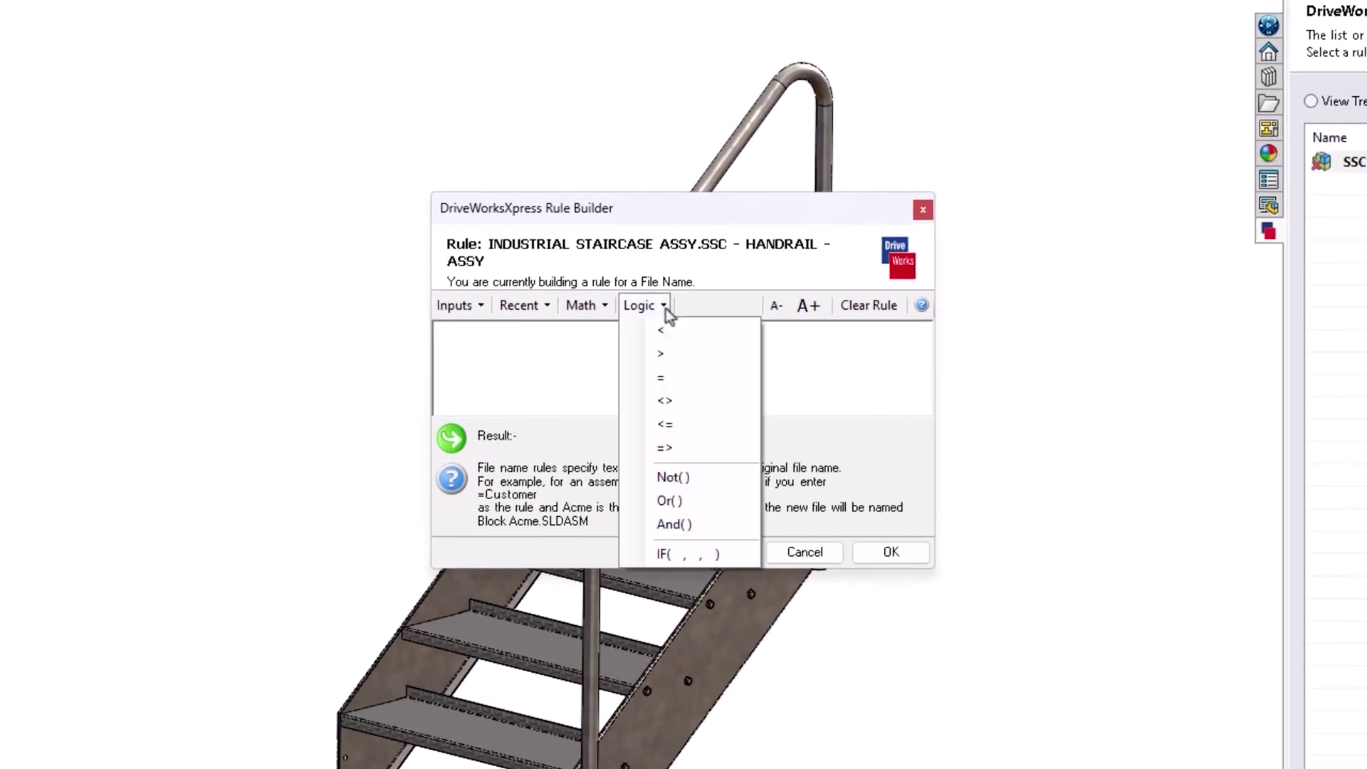
click(672, 559)
click(475, 306)
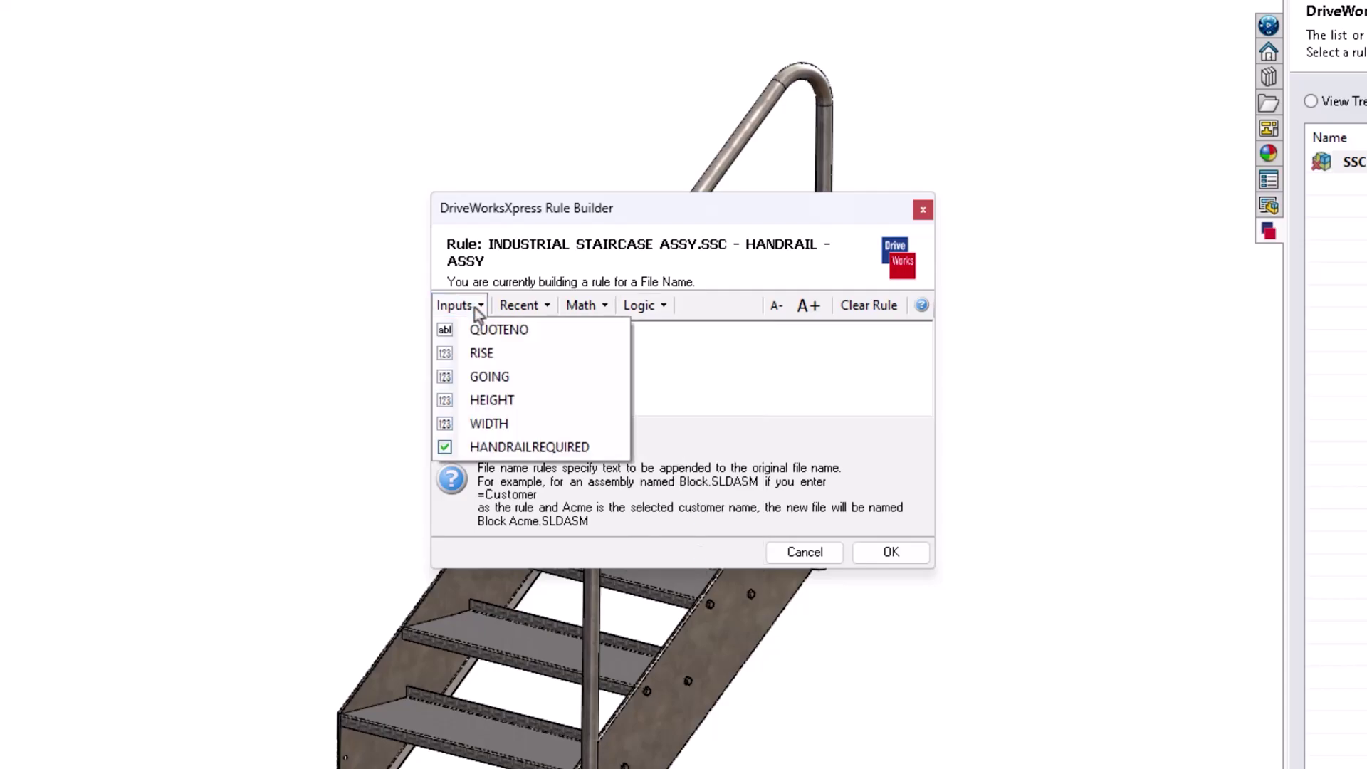
click(532, 448)
text(="TRUE" , , ))
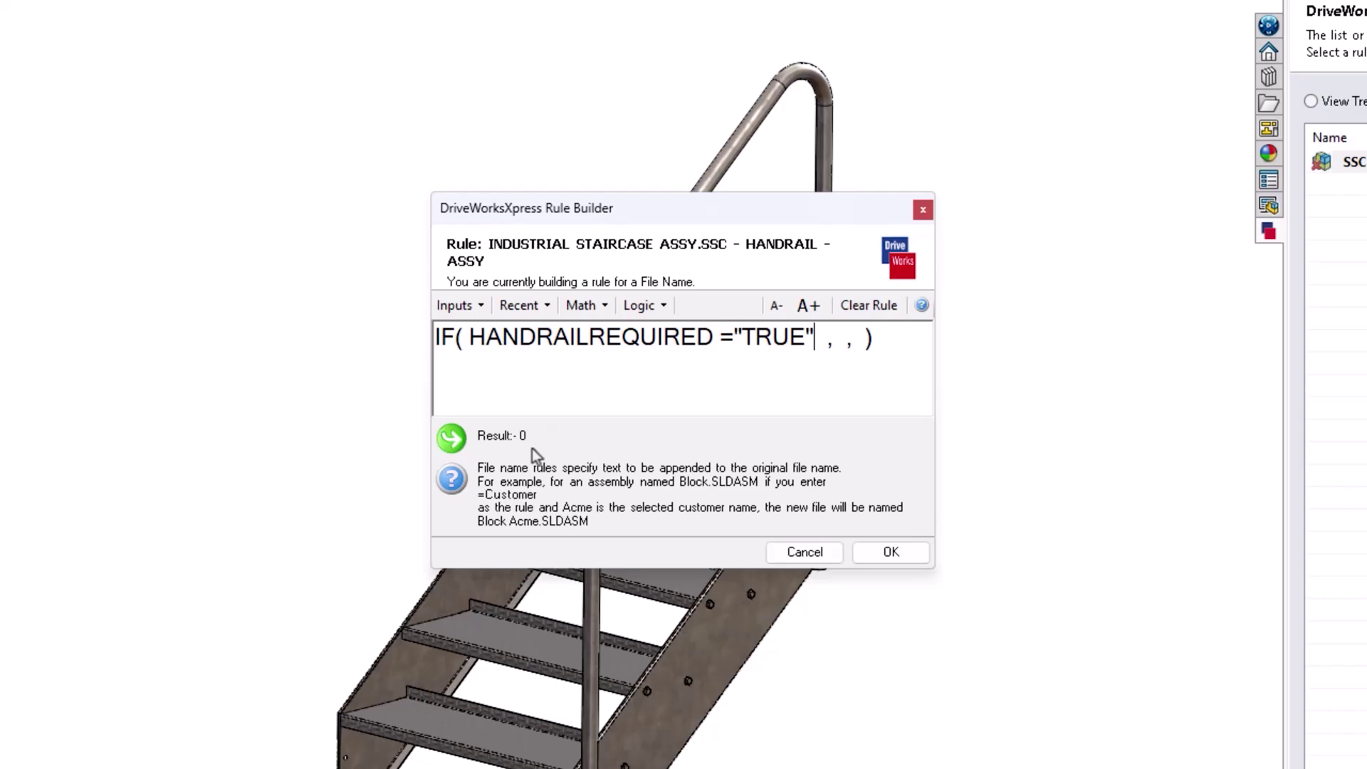
Make the true result the quote-number HANDRAIL ASSY name and the false result "DELETE".
click(834, 339)
text("*"&QUOTENO &" - STAIRCASE ASSEMBLY")
drag(821, 381, 588, 383)
text(HANDRAIL ASSY)
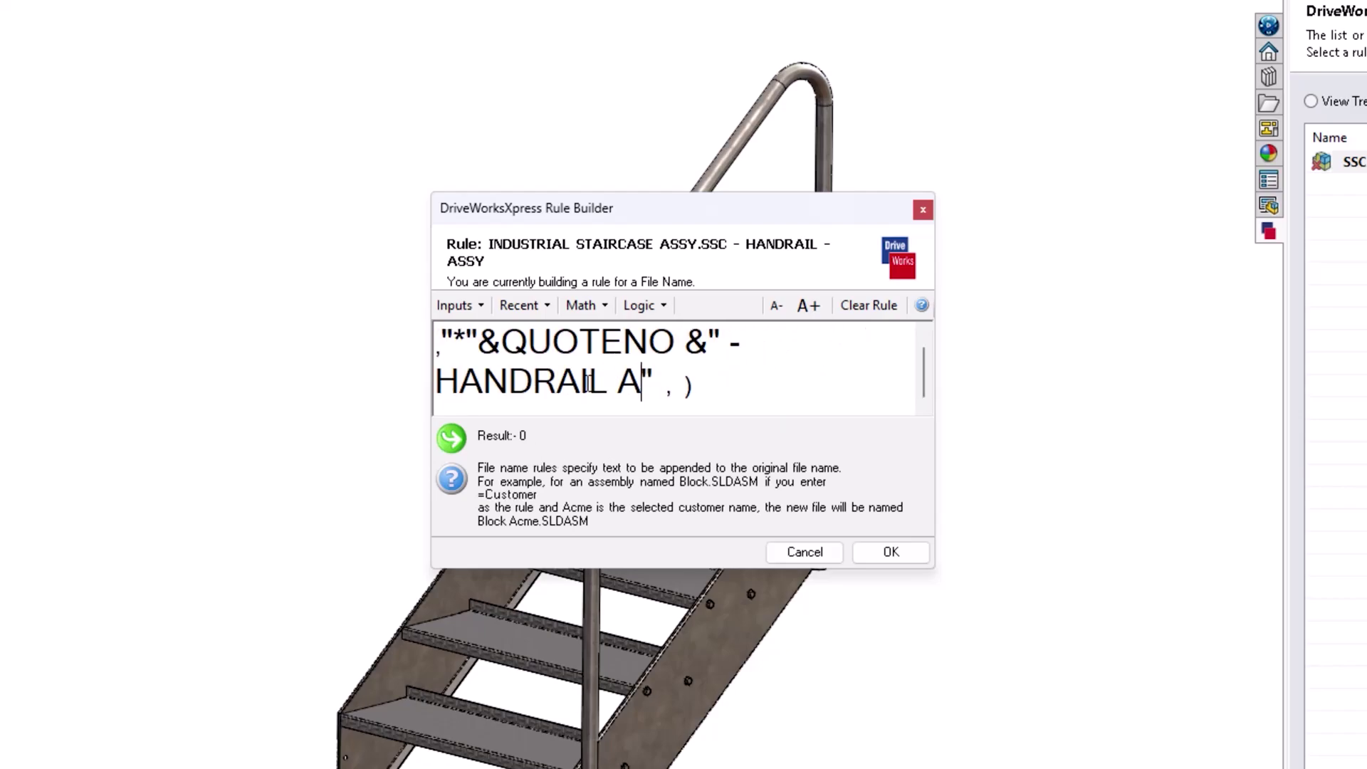
click(740, 385)
text(DELETE)
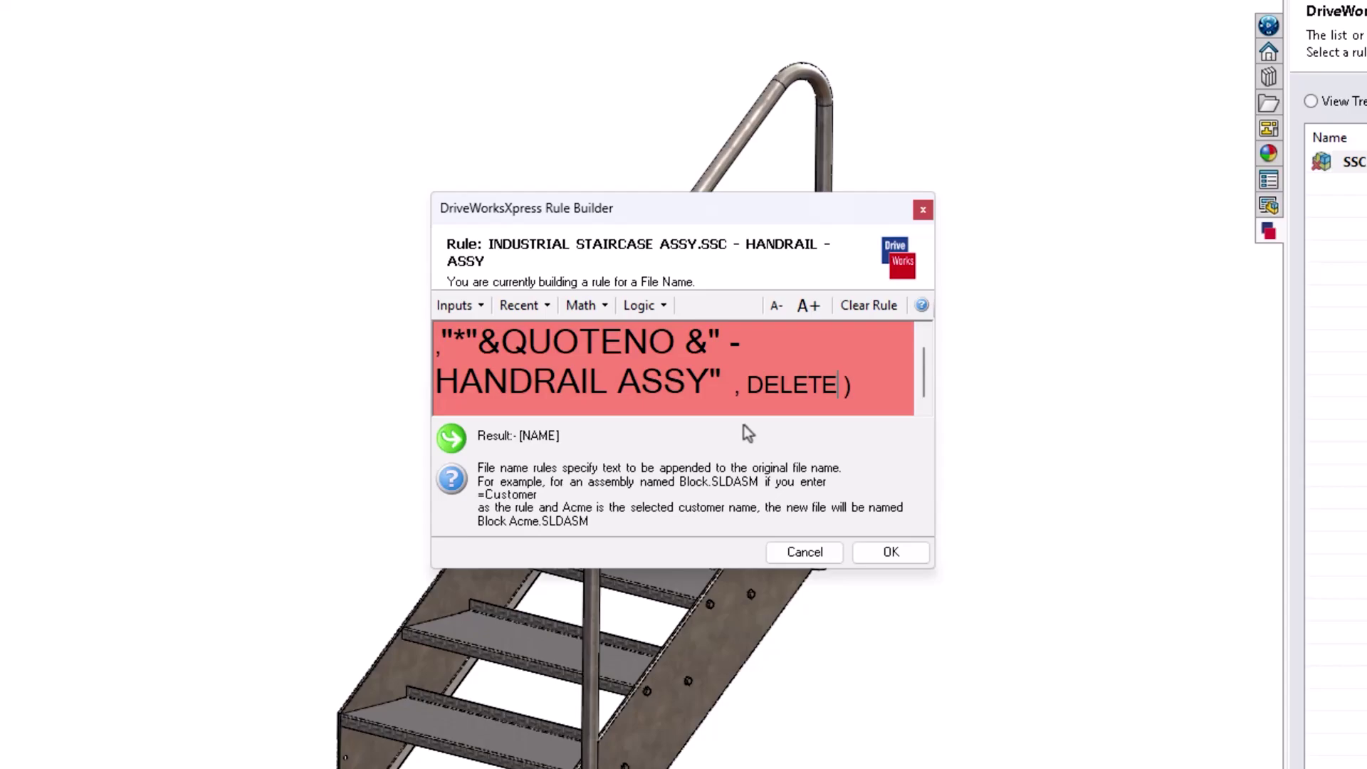
drag(724, 382, 441, 340)
click(776, 304)
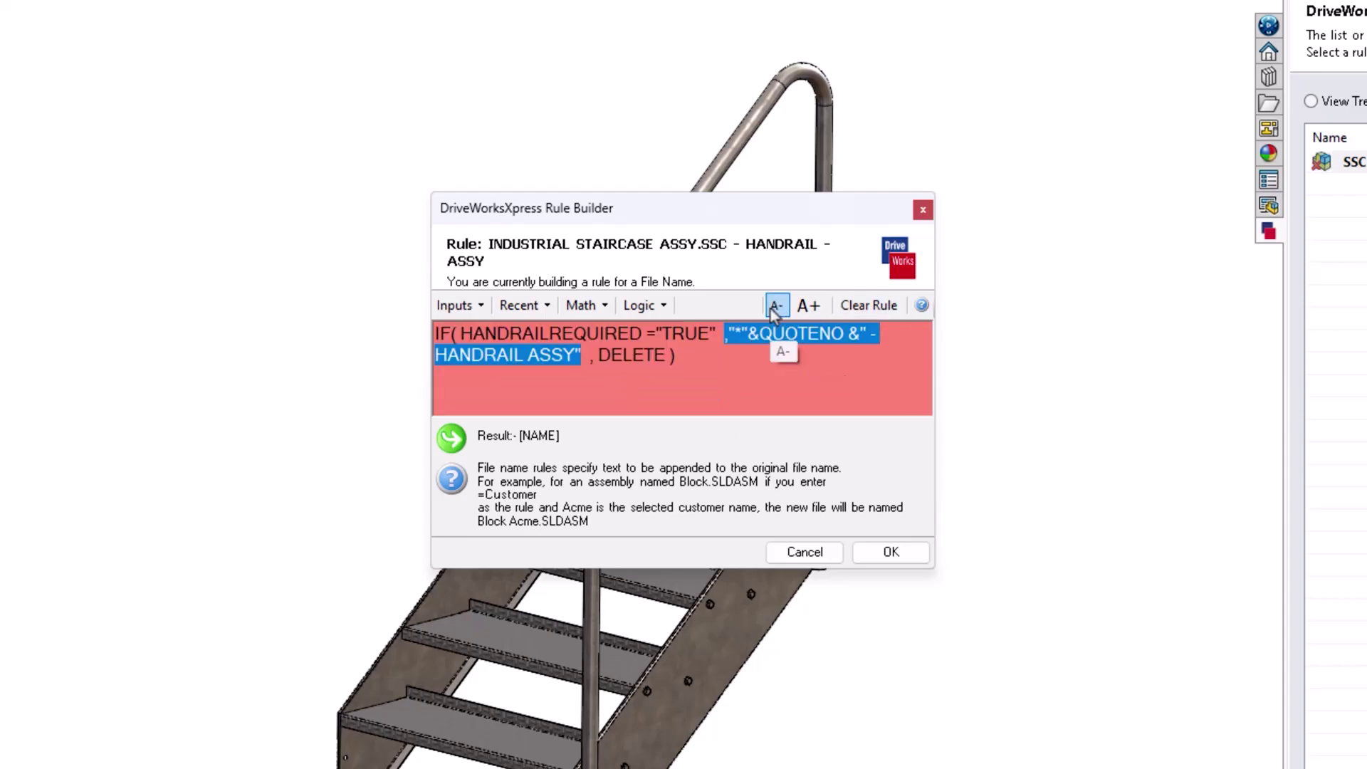
click(716, 371)
click(602, 356)
text(")
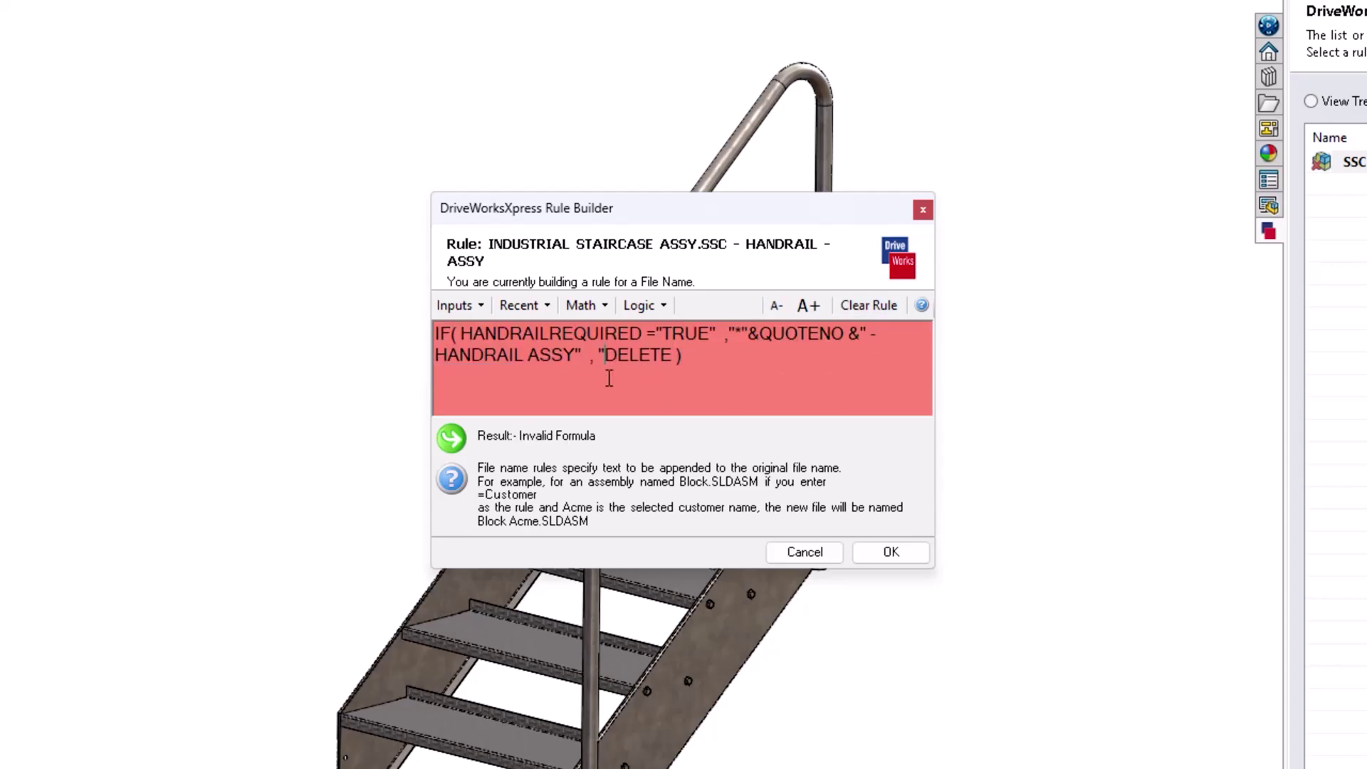
click(671, 360)
text(")
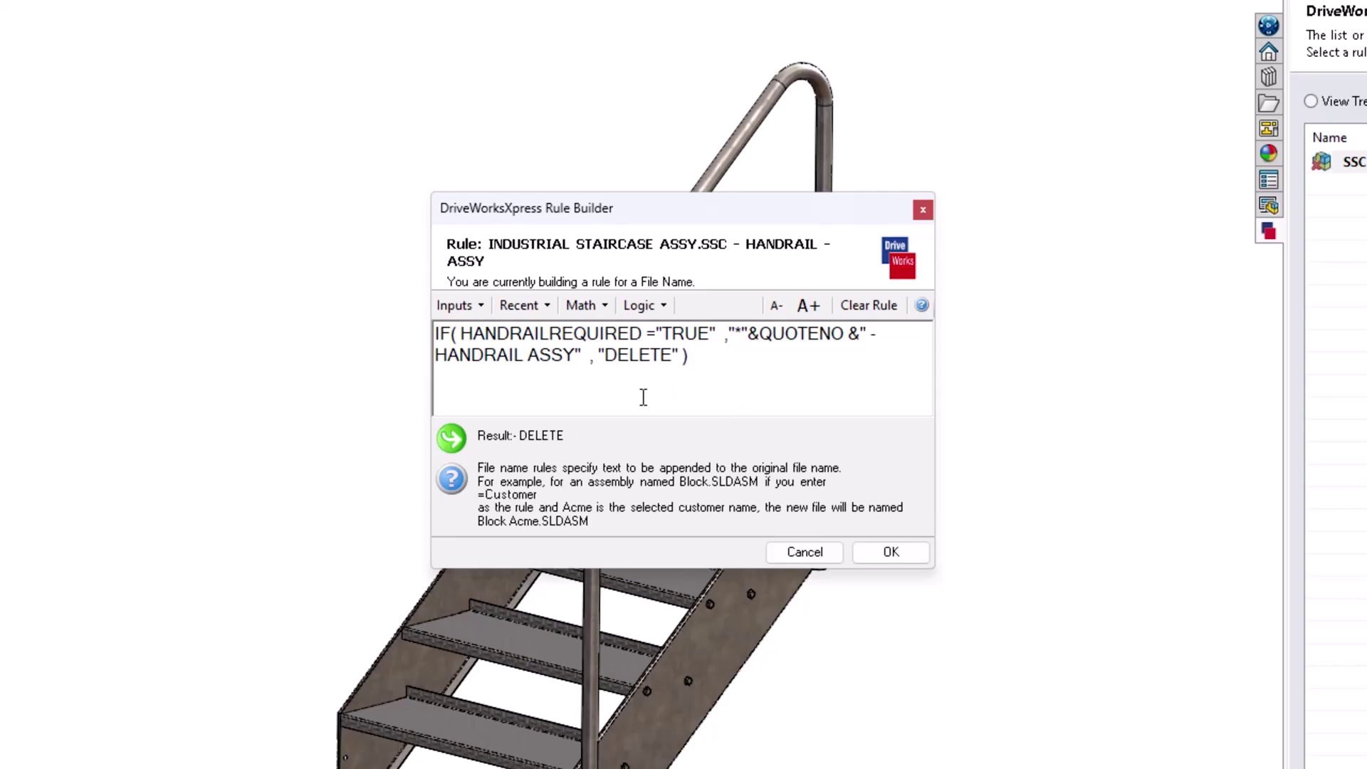
Enable dimension rule editing and drive the TREAD DEPTH rule from the GOING input.
click(896, 552)
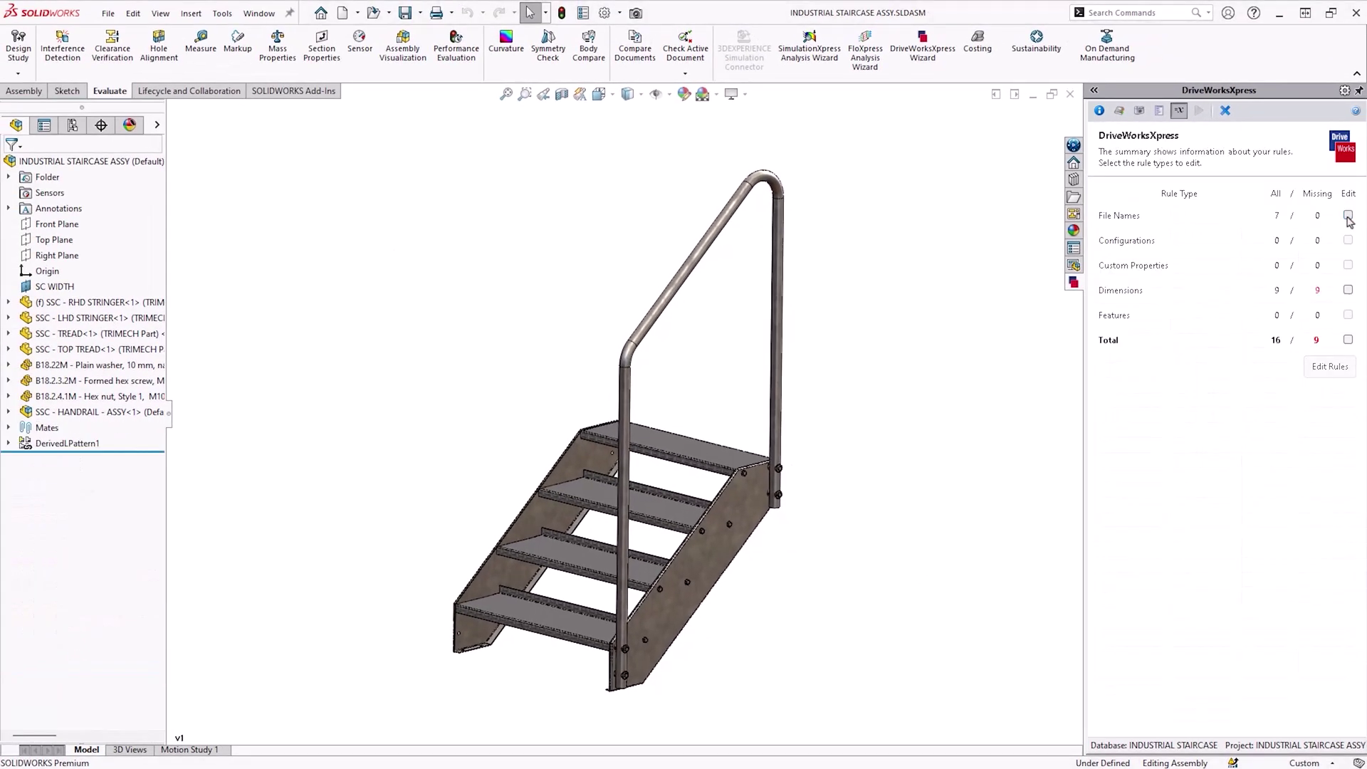
click(1348, 290)
click(1338, 368)
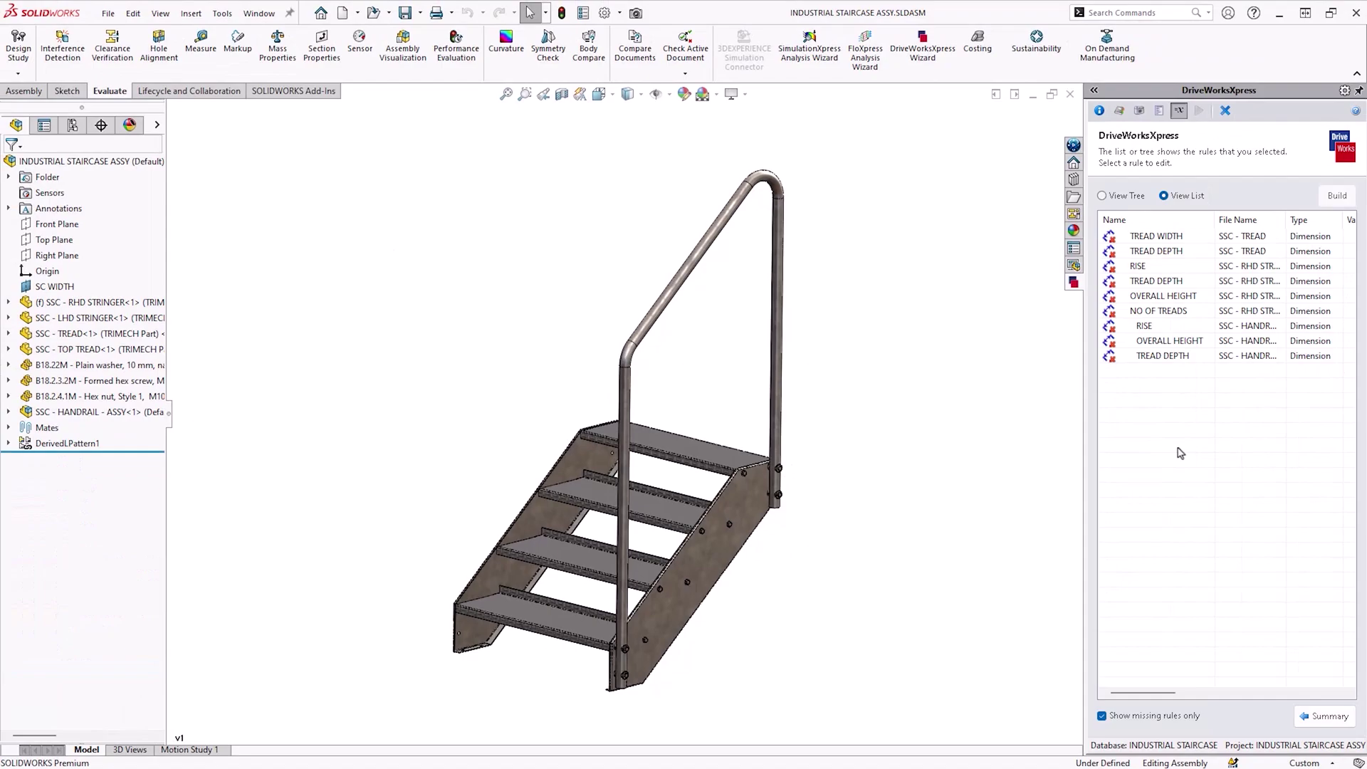
double_click(1179, 254)
click(534, 331)
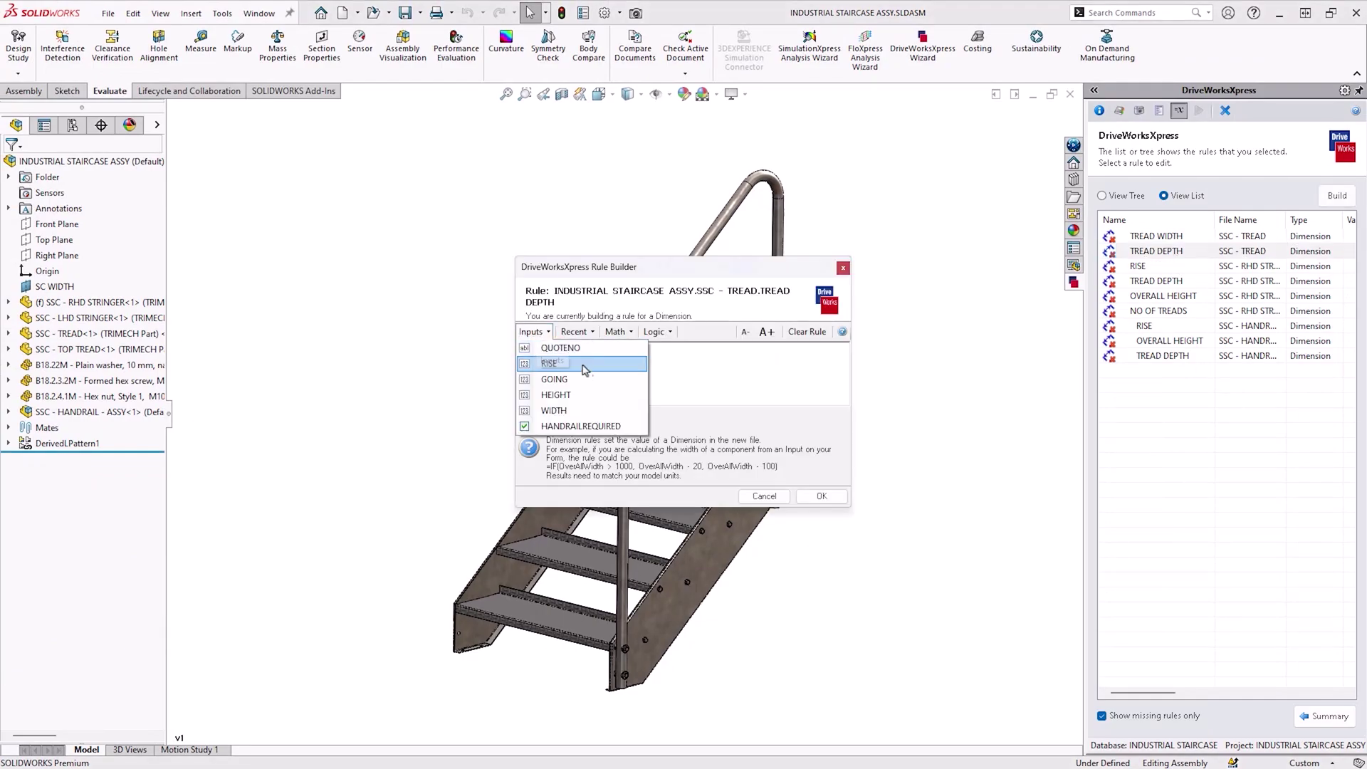
click(594, 380)
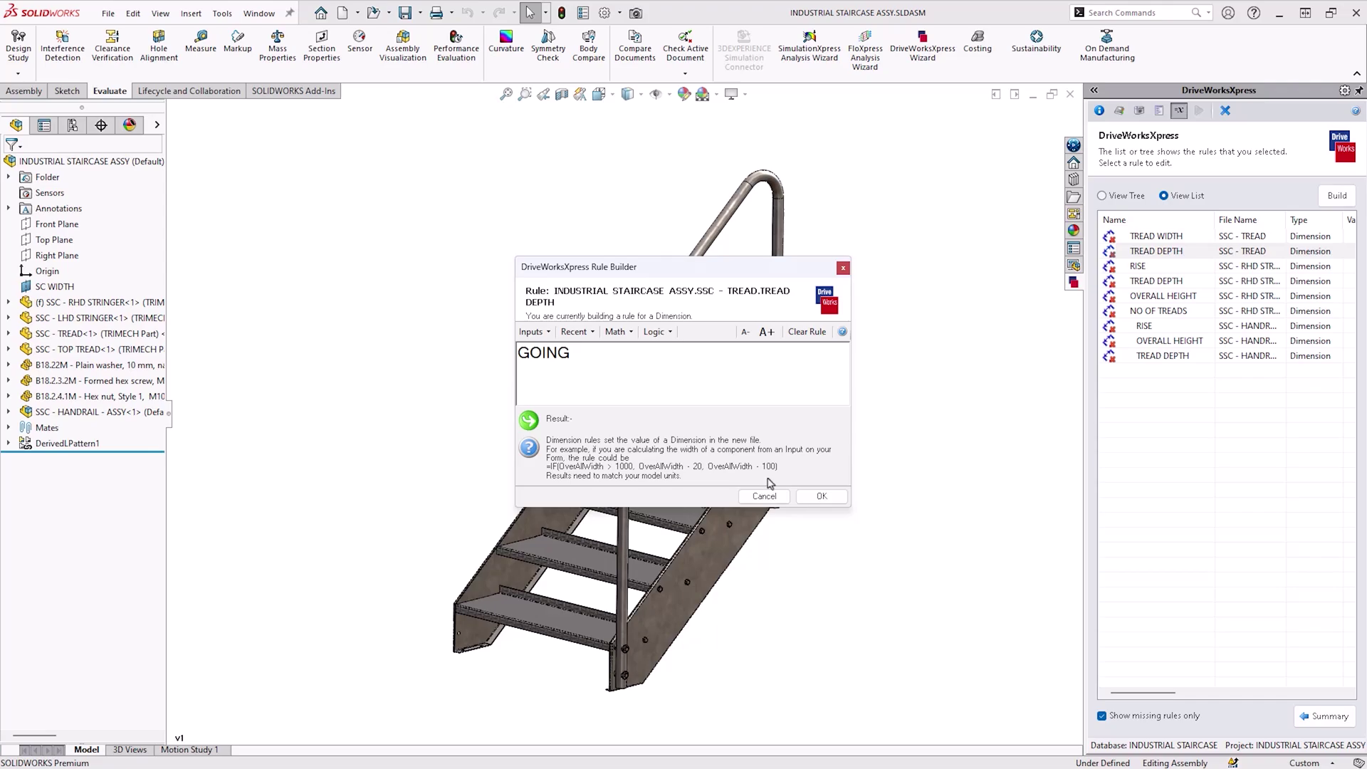
click(815, 497)
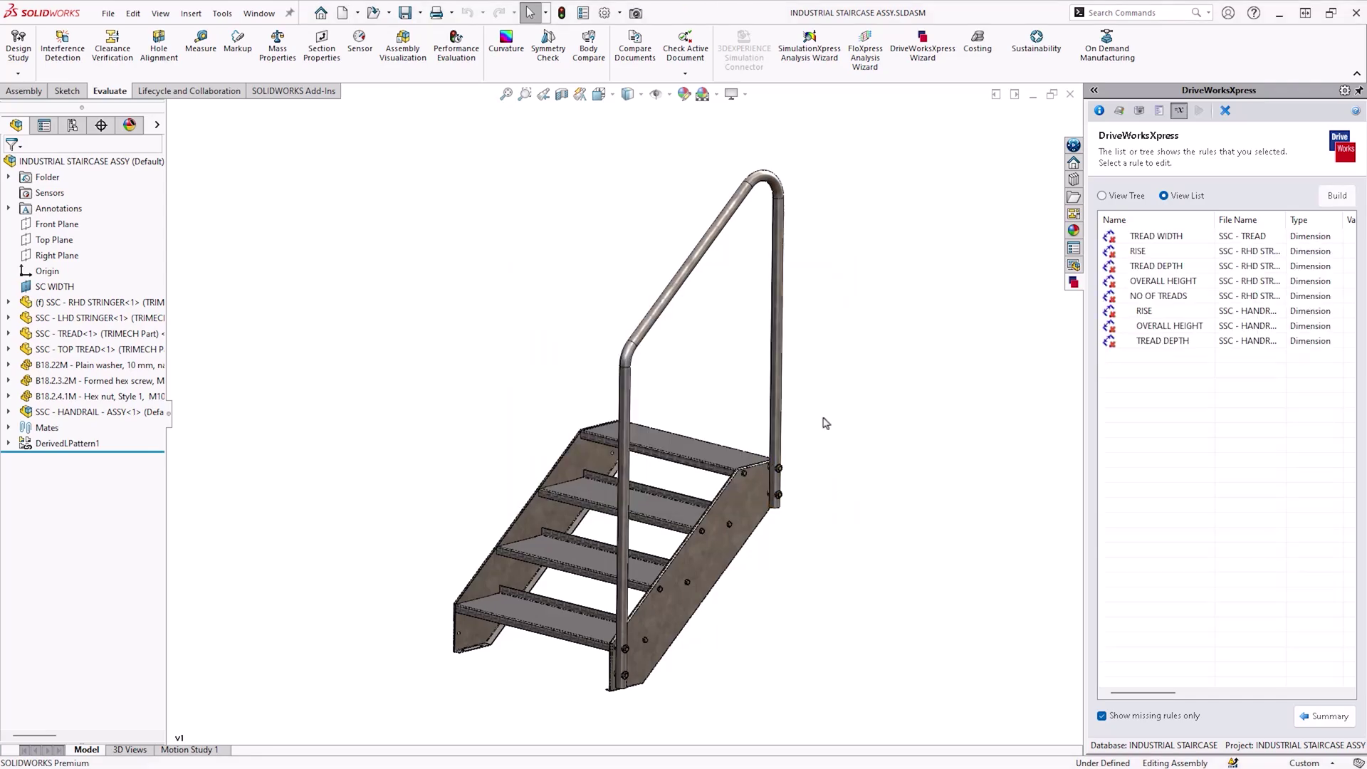
Set the TREAD WIDTH dimension rule to WIDTH - 4.
double_click(1173, 242)
click(557, 330)
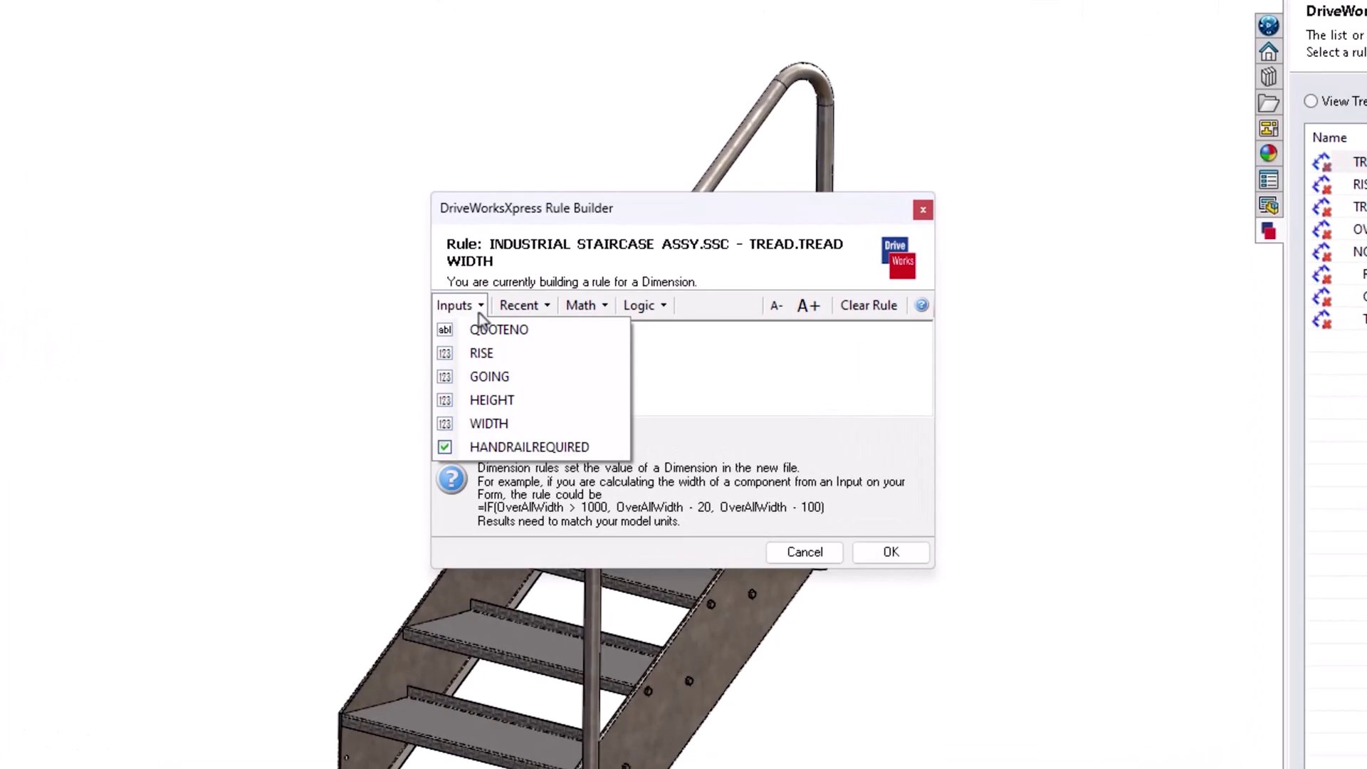
click(519, 423)
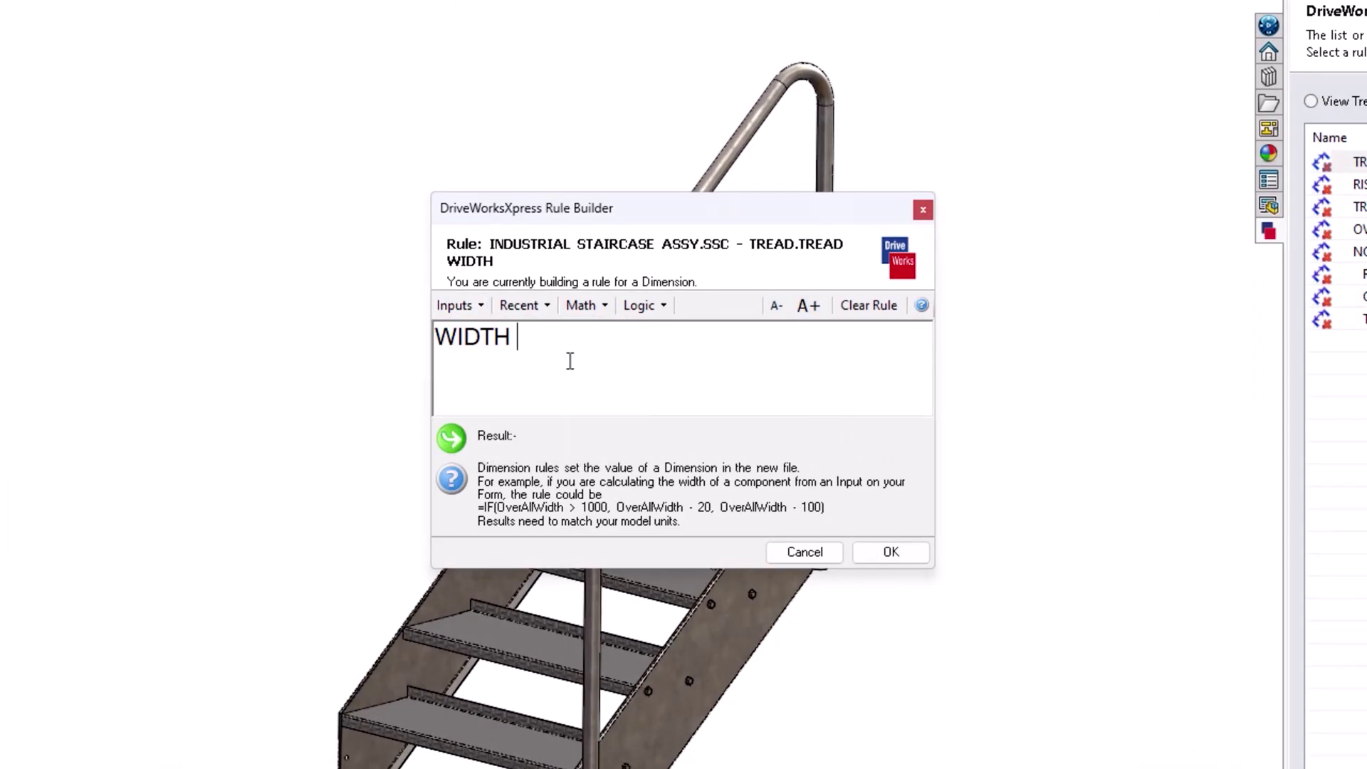
text(- 4)
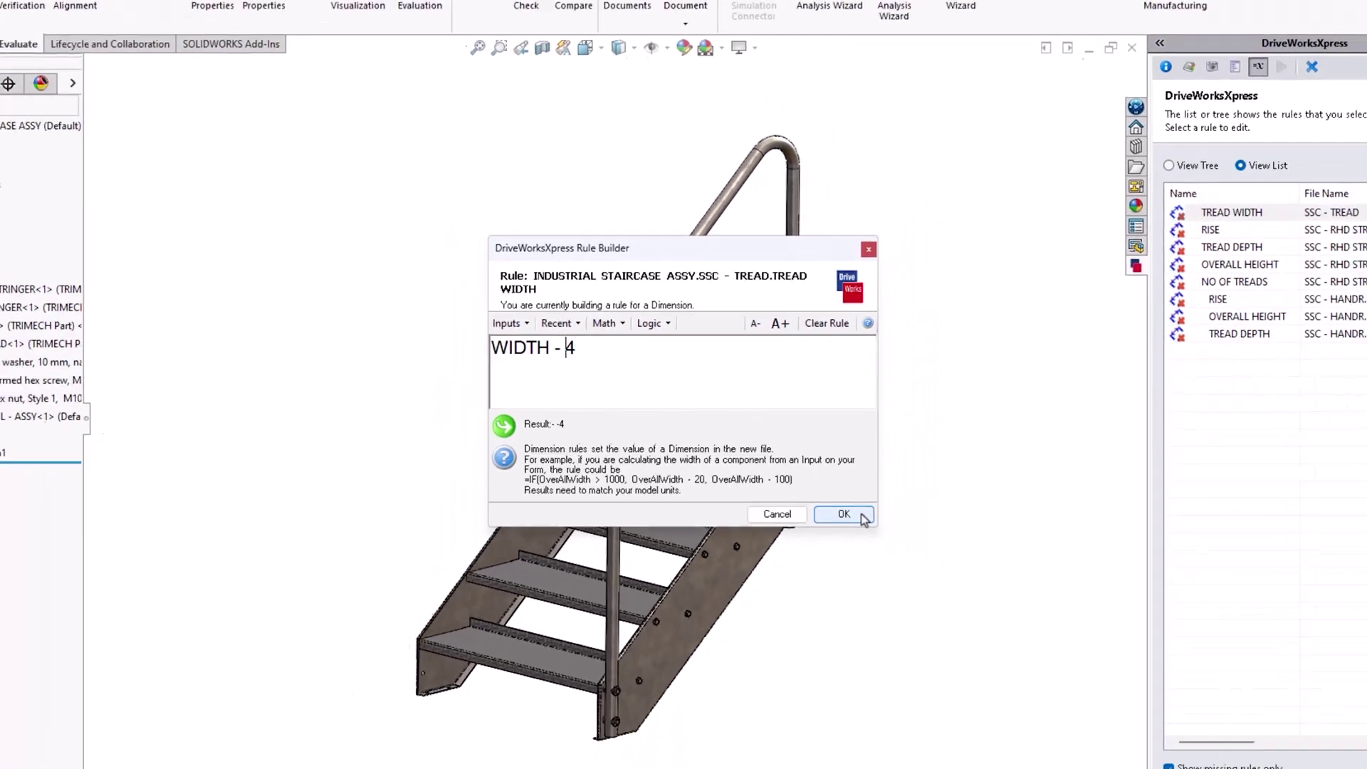
Write the RHD STRINGER NO OF TREADS rule as (HEIGHT / RISE) - 1.
click(844, 514)
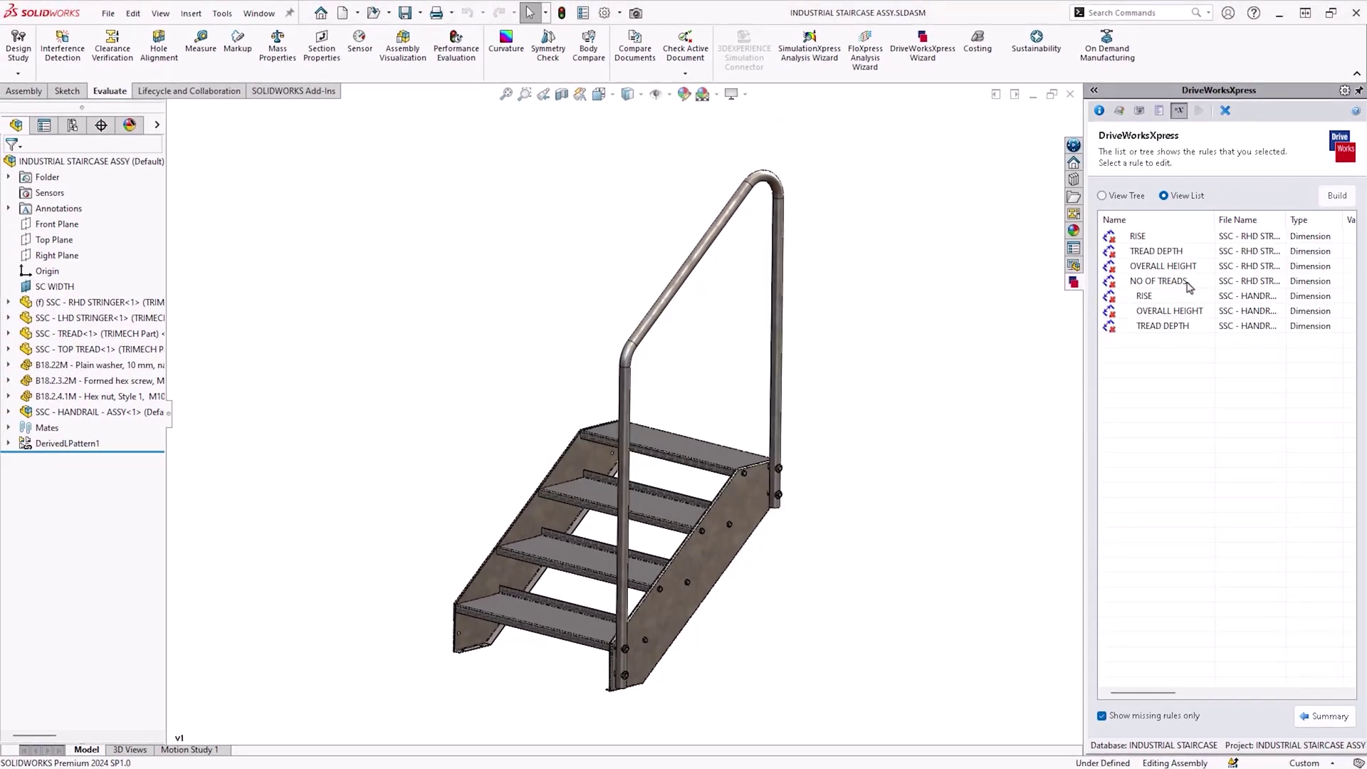
double_click(1178, 282)
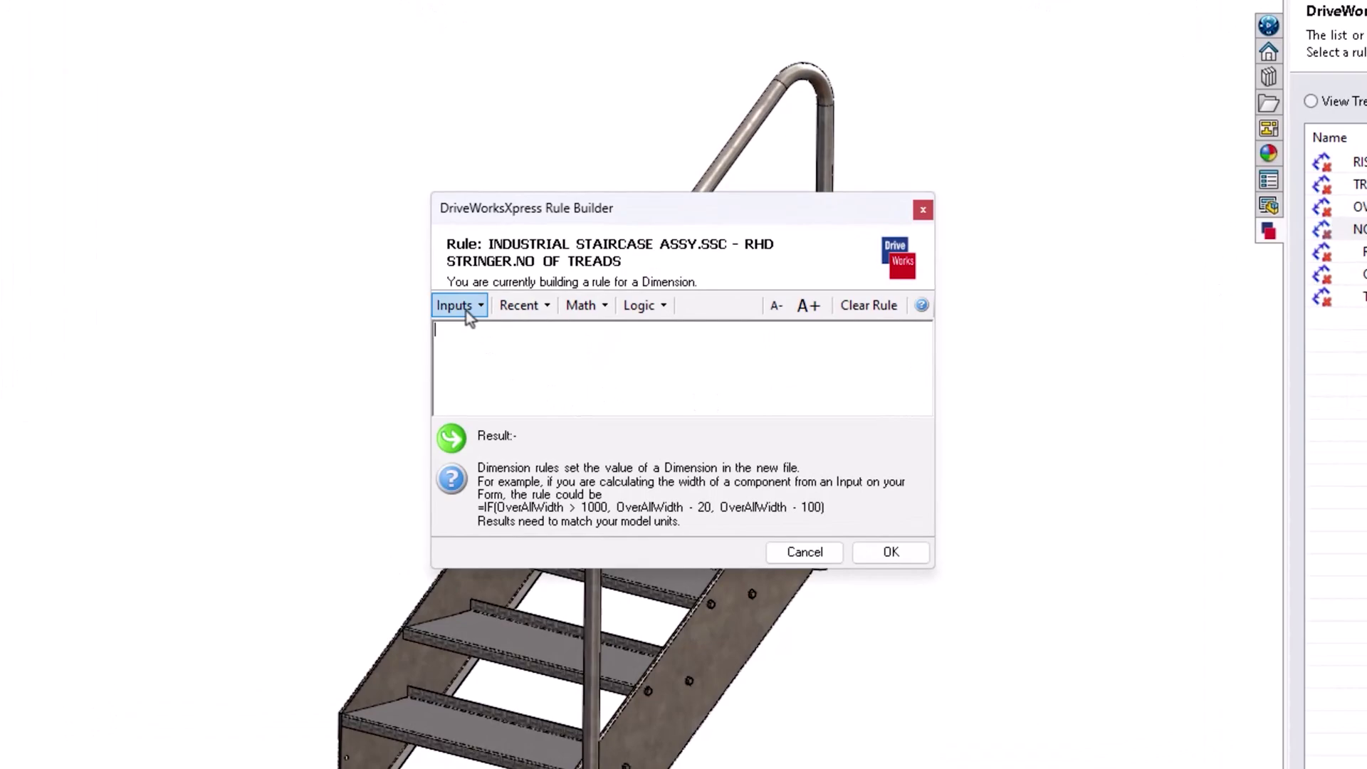
click(468, 314)
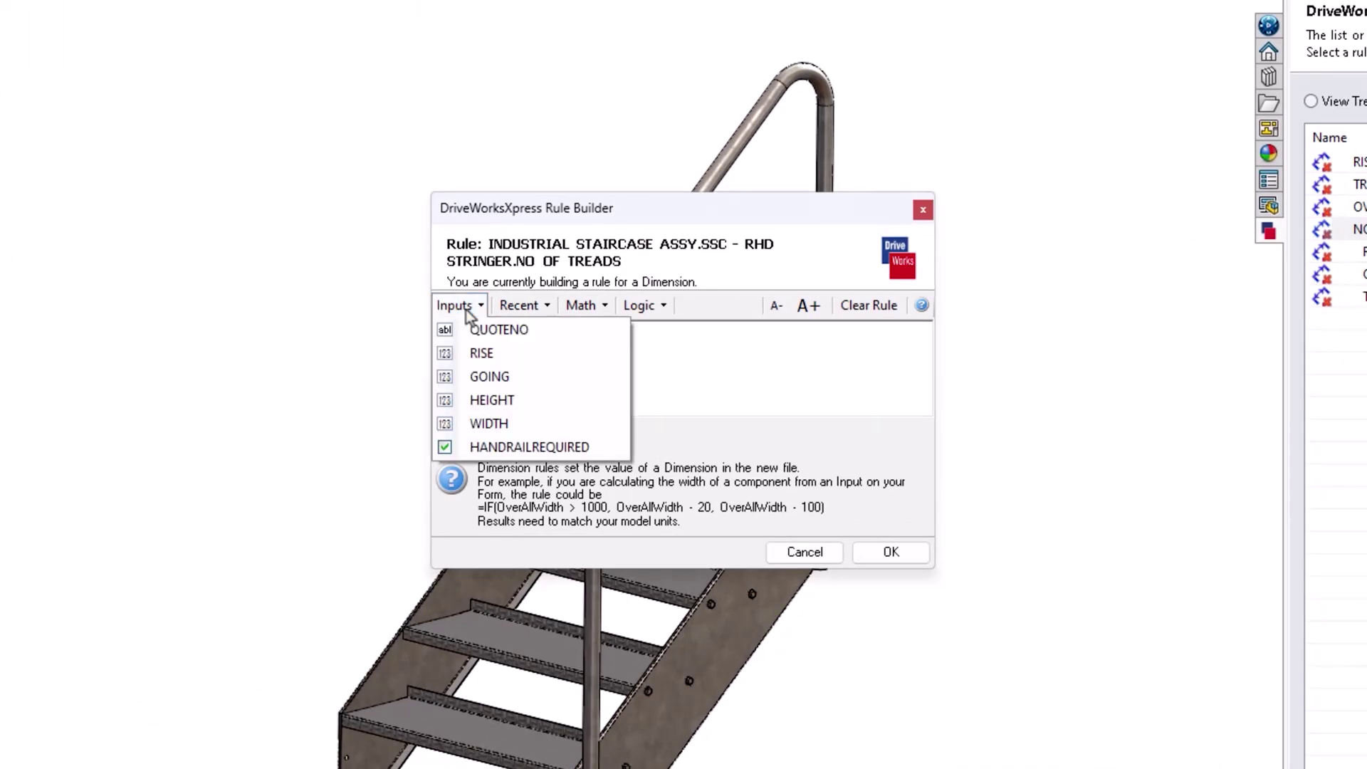
click(519, 402)
text(/)
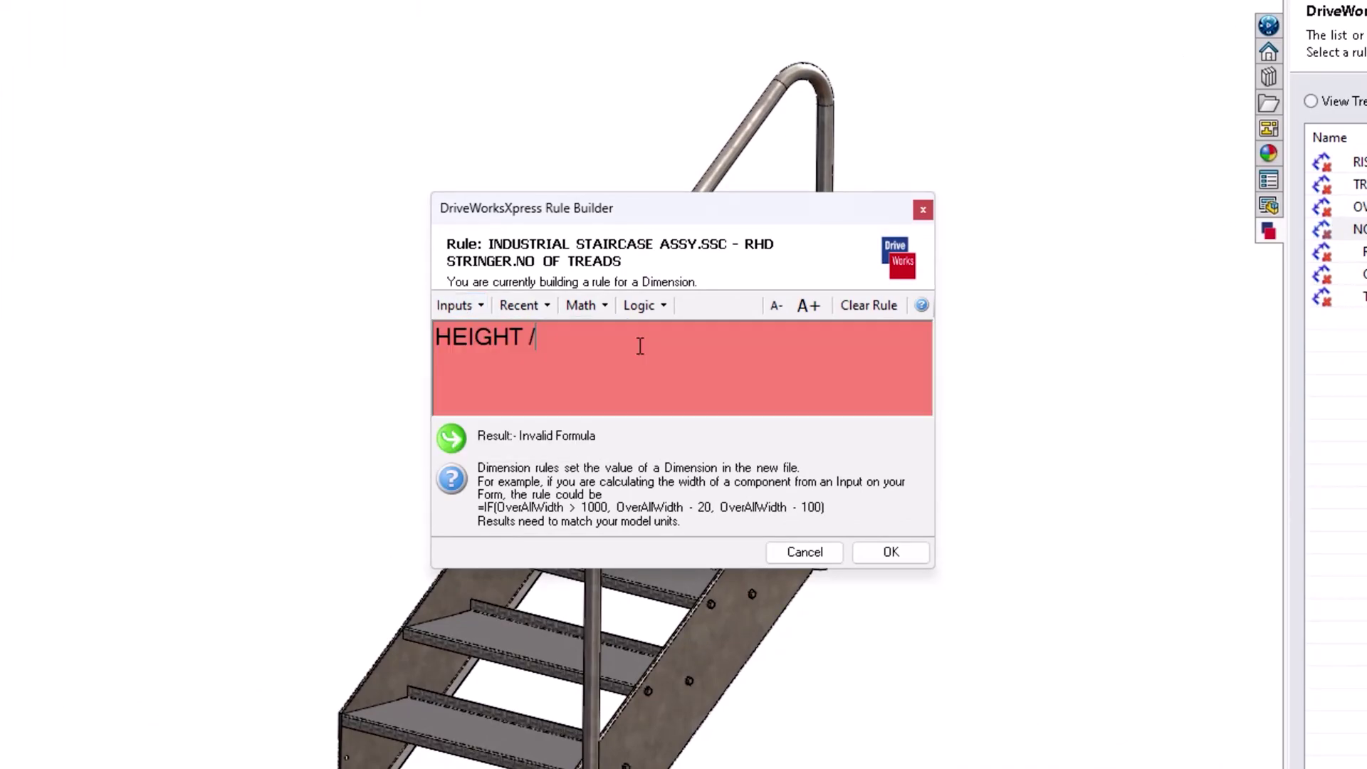
click(460, 314)
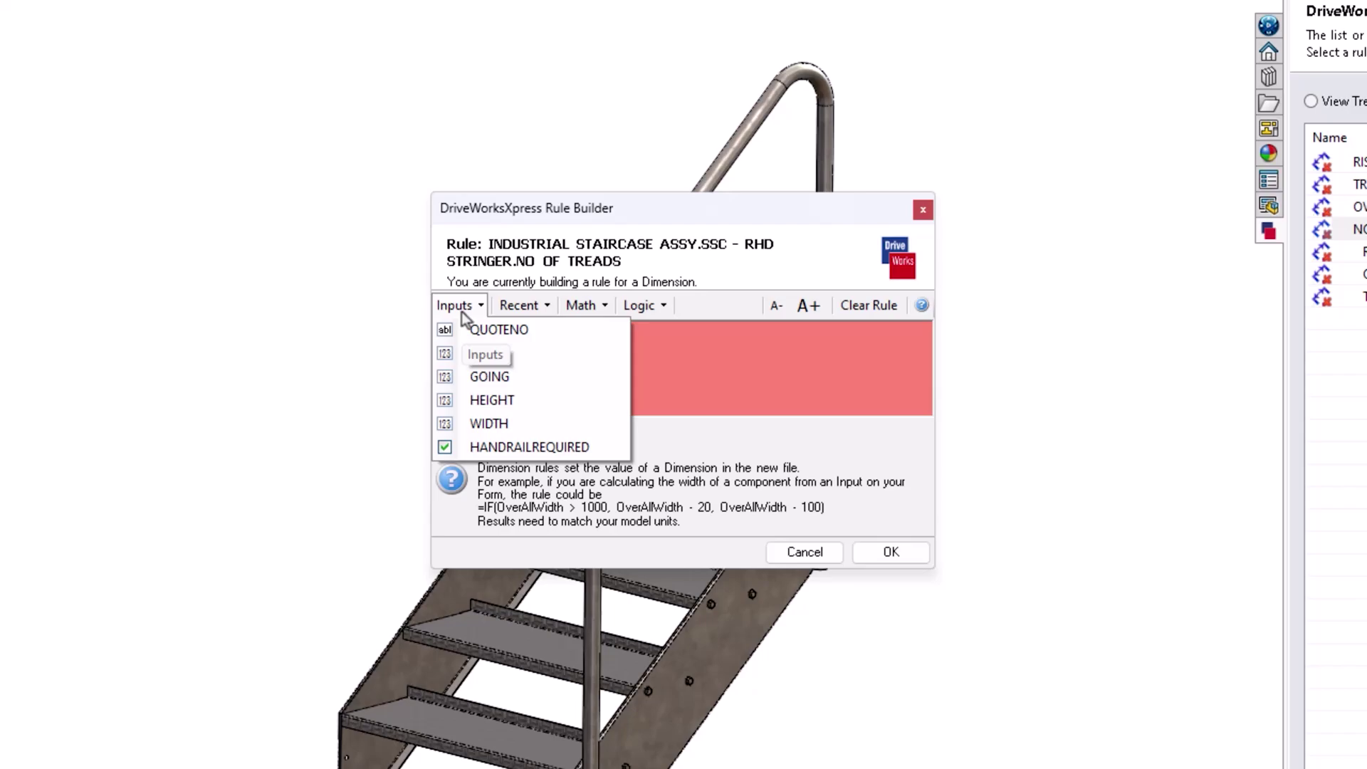
click(441, 355)
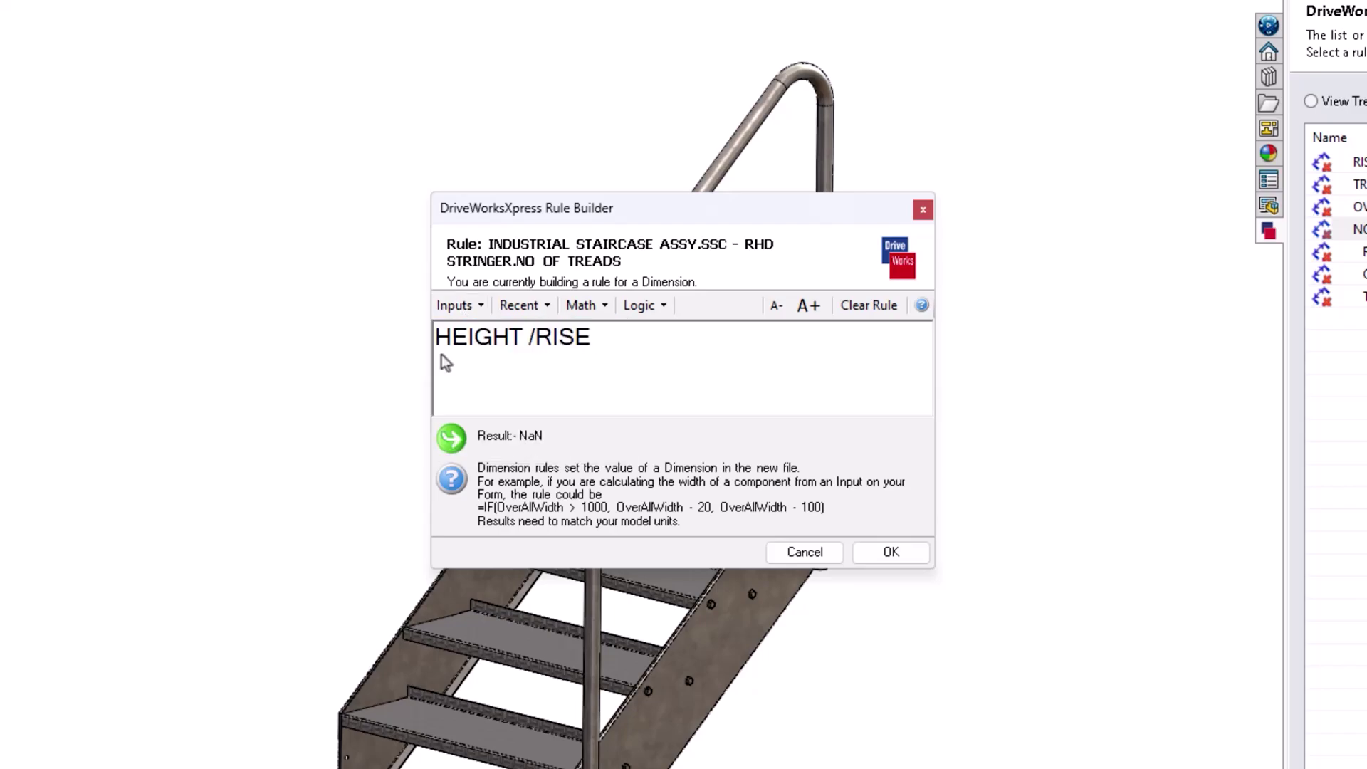
click(437, 340)
text(()
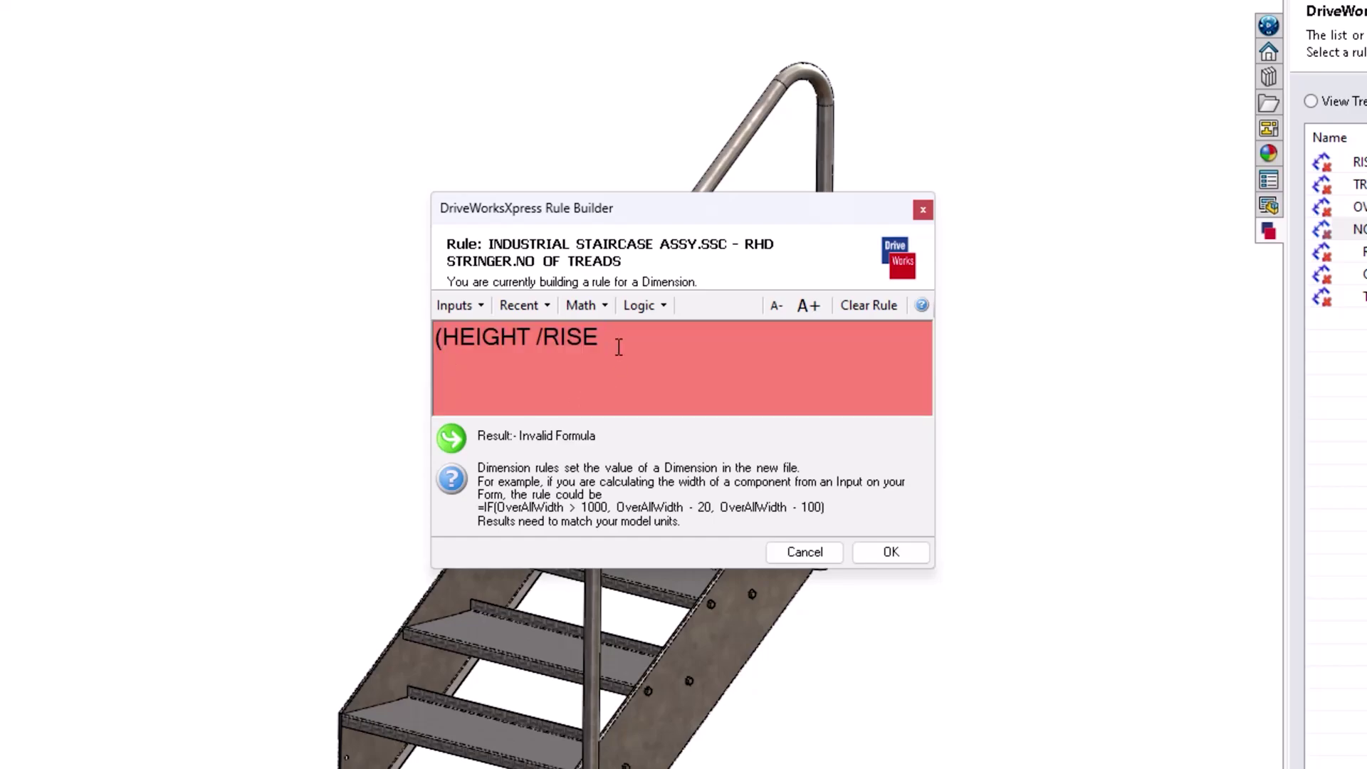
text()-1)
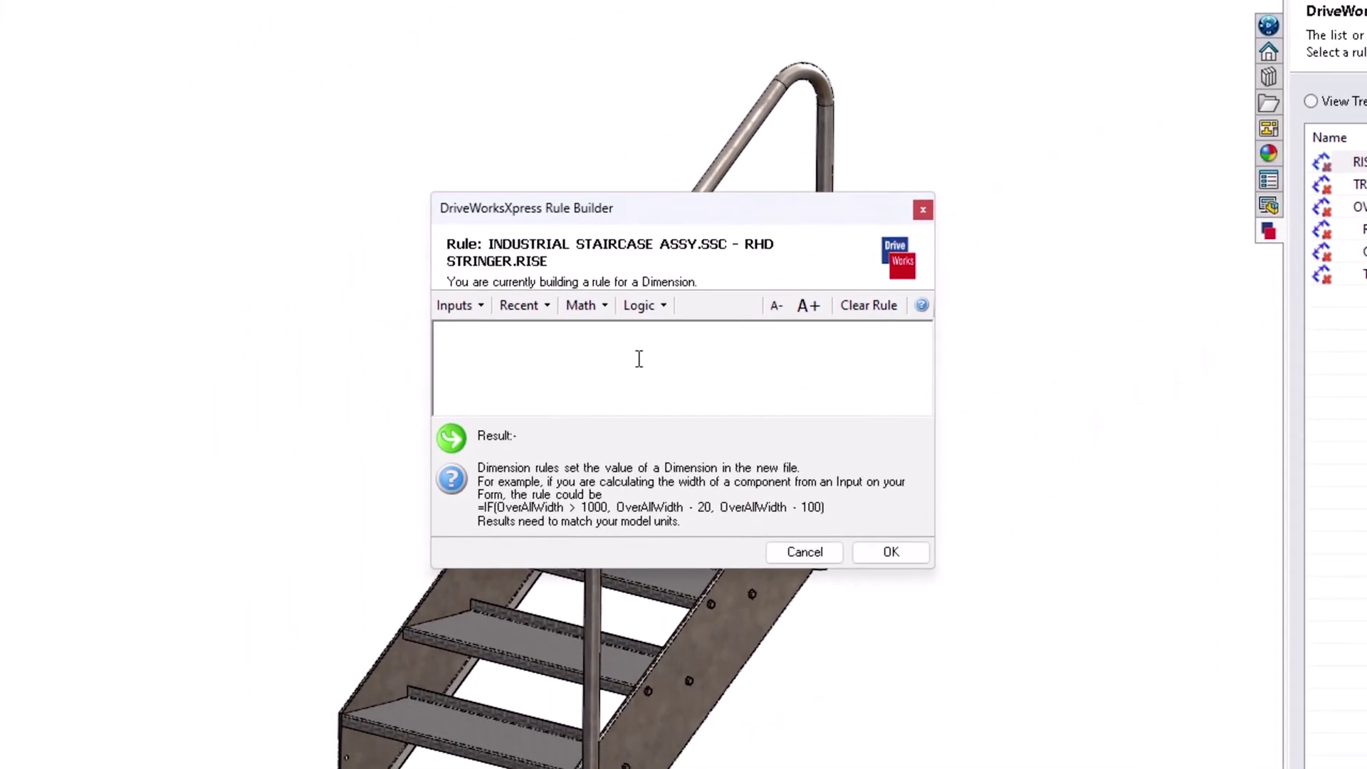
Write the RISE rule as HEIGHT / (HEIGHT / RISE), dropping the trailing -1.
click(472, 304)
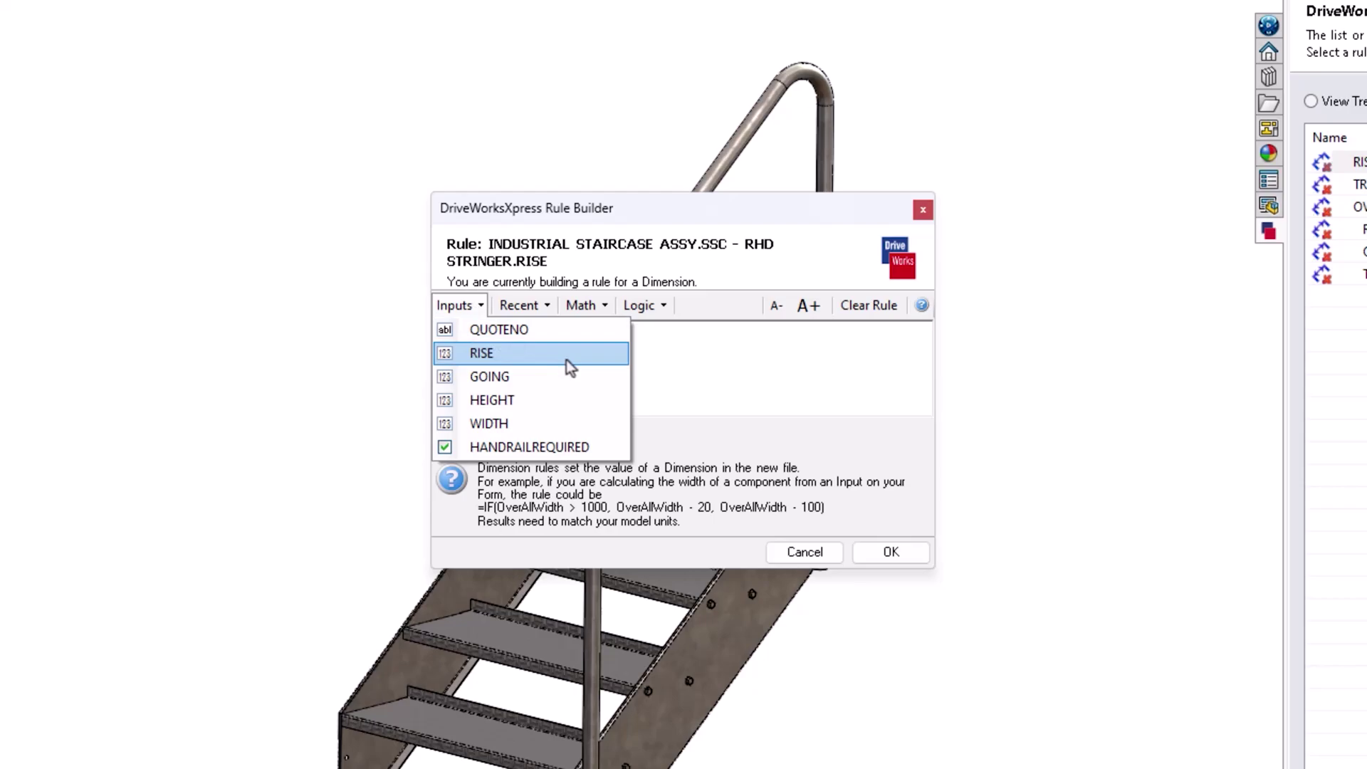
click(545, 401)
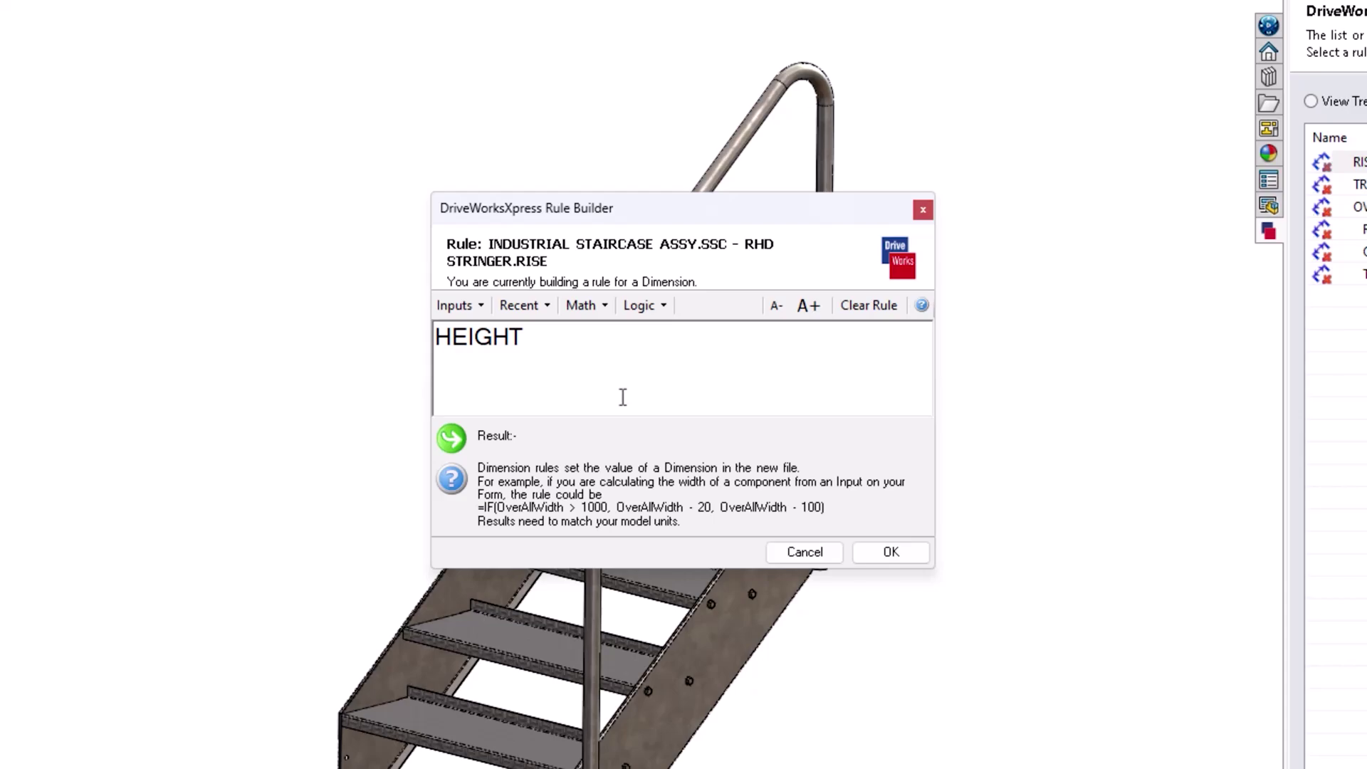
text(/)
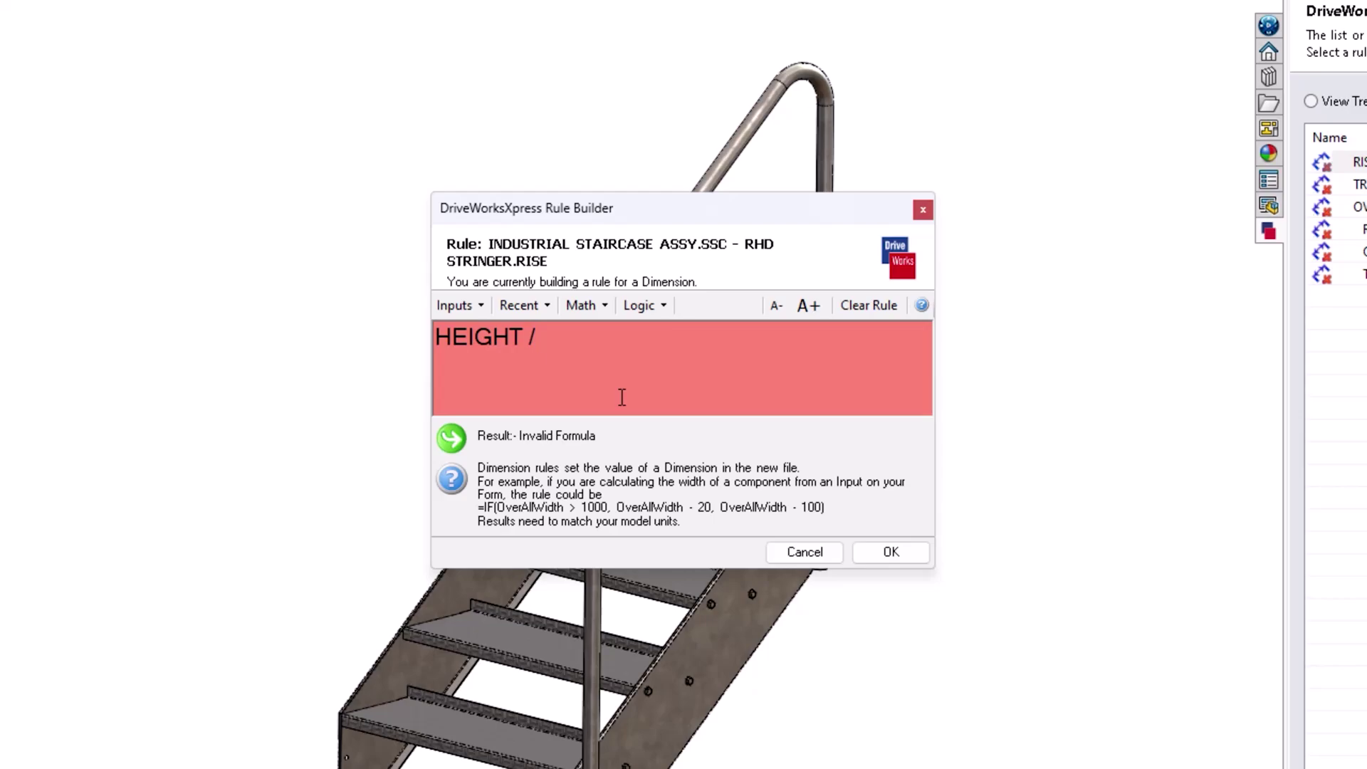
text( (HEIGHT /RISE ) -1)
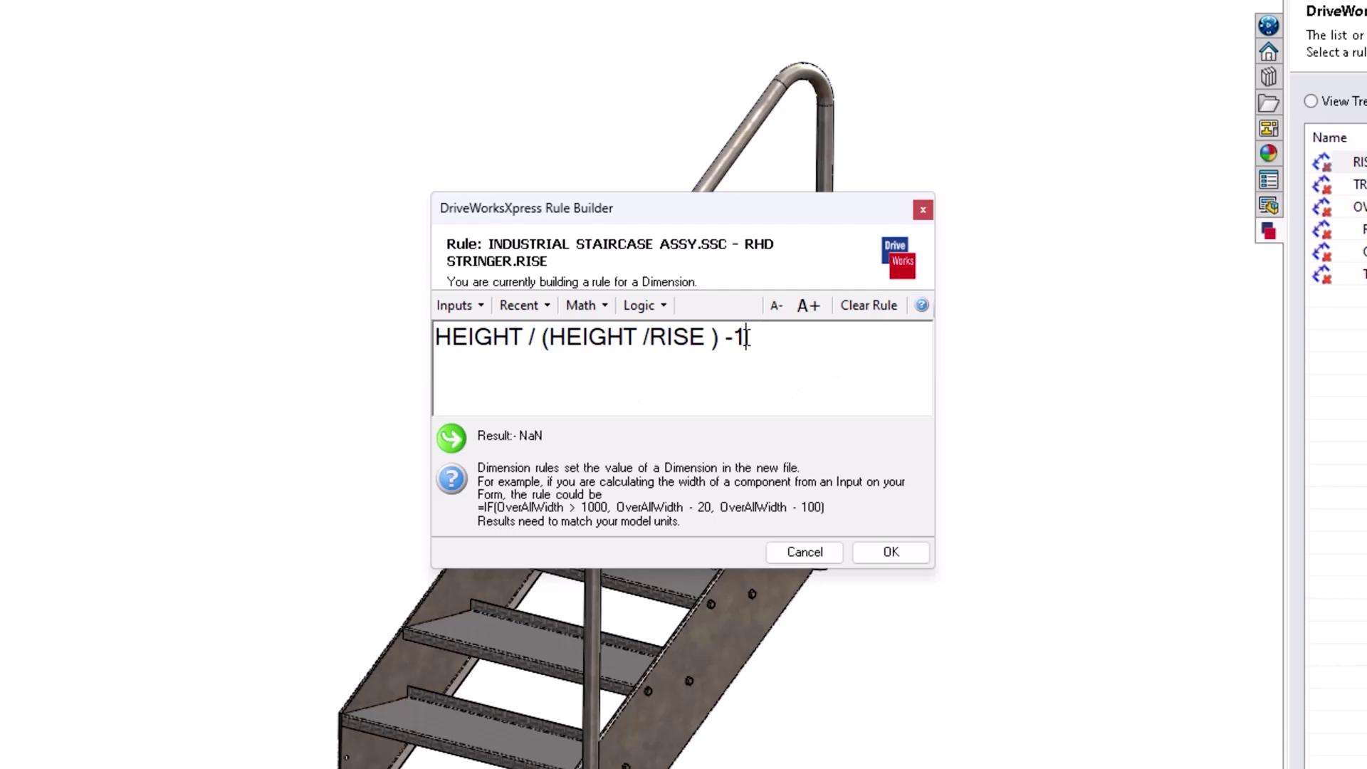
drag(747, 338, 726, 338)
key(BackSpace)
key(BackSpace)
Run the project, enter the quote number, RISE 200 and GOING 400.
click(891, 553)
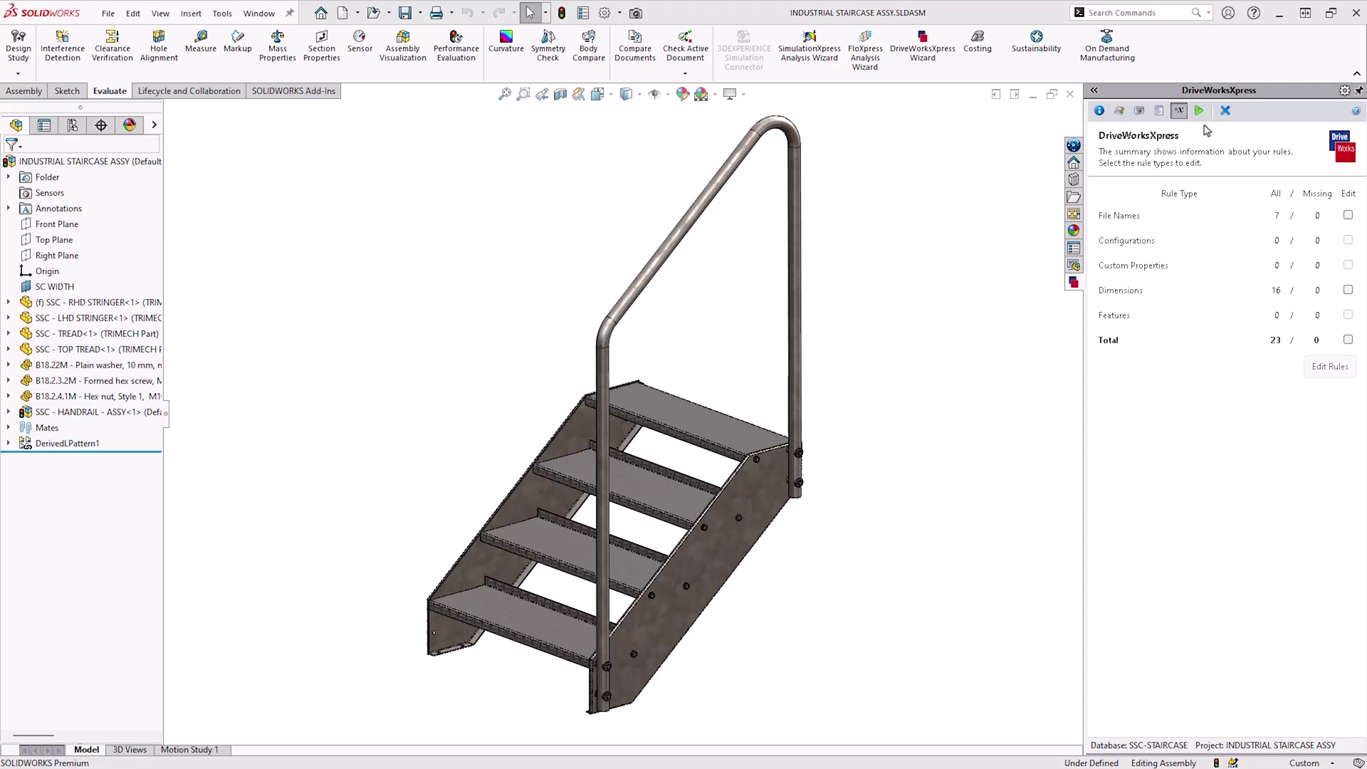
click(1199, 111)
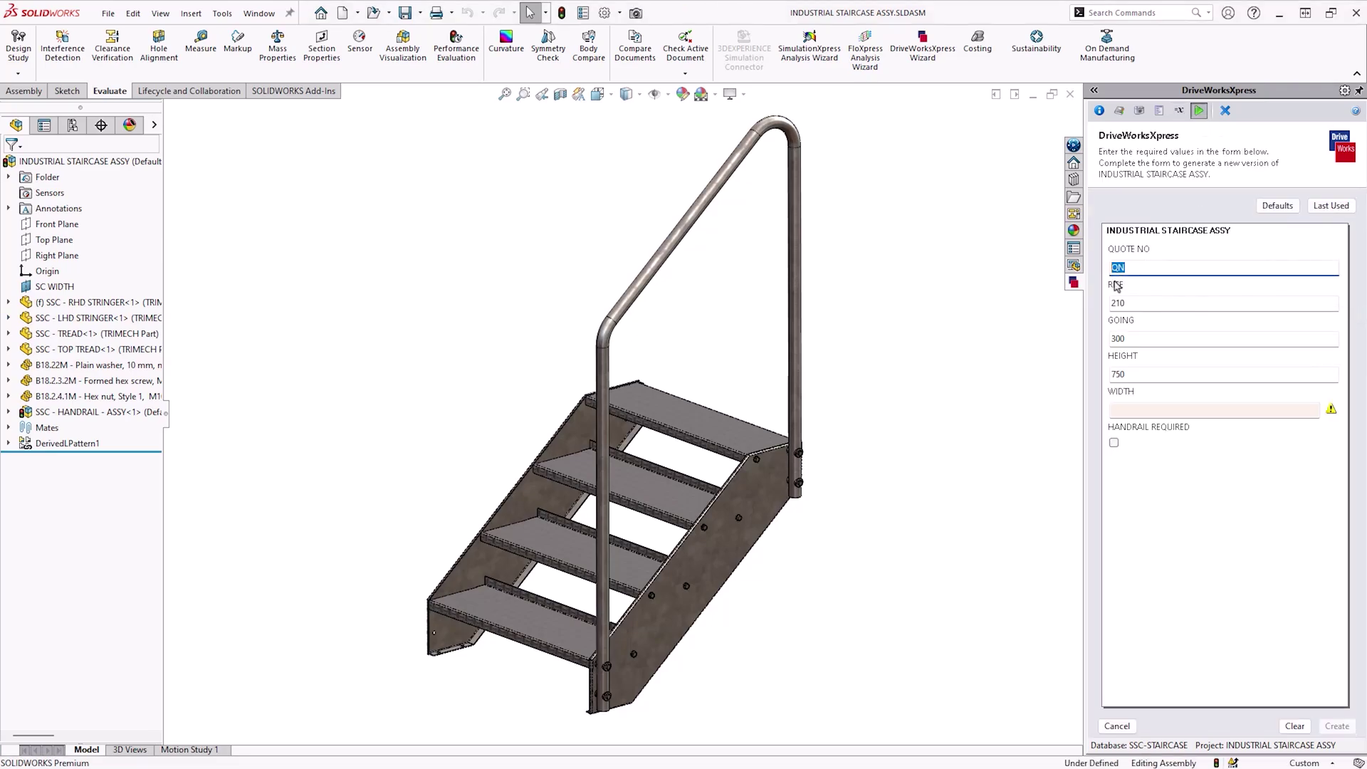
text(TM 001)
double_click(1153, 304)
text(200)
double_click(1140, 339)
text(400)
Enter HEIGHT 1200 and WIDTH 675, then create the new staircase.
click(1139, 373)
double_click(1139, 373)
text(1200)
click(1143, 410)
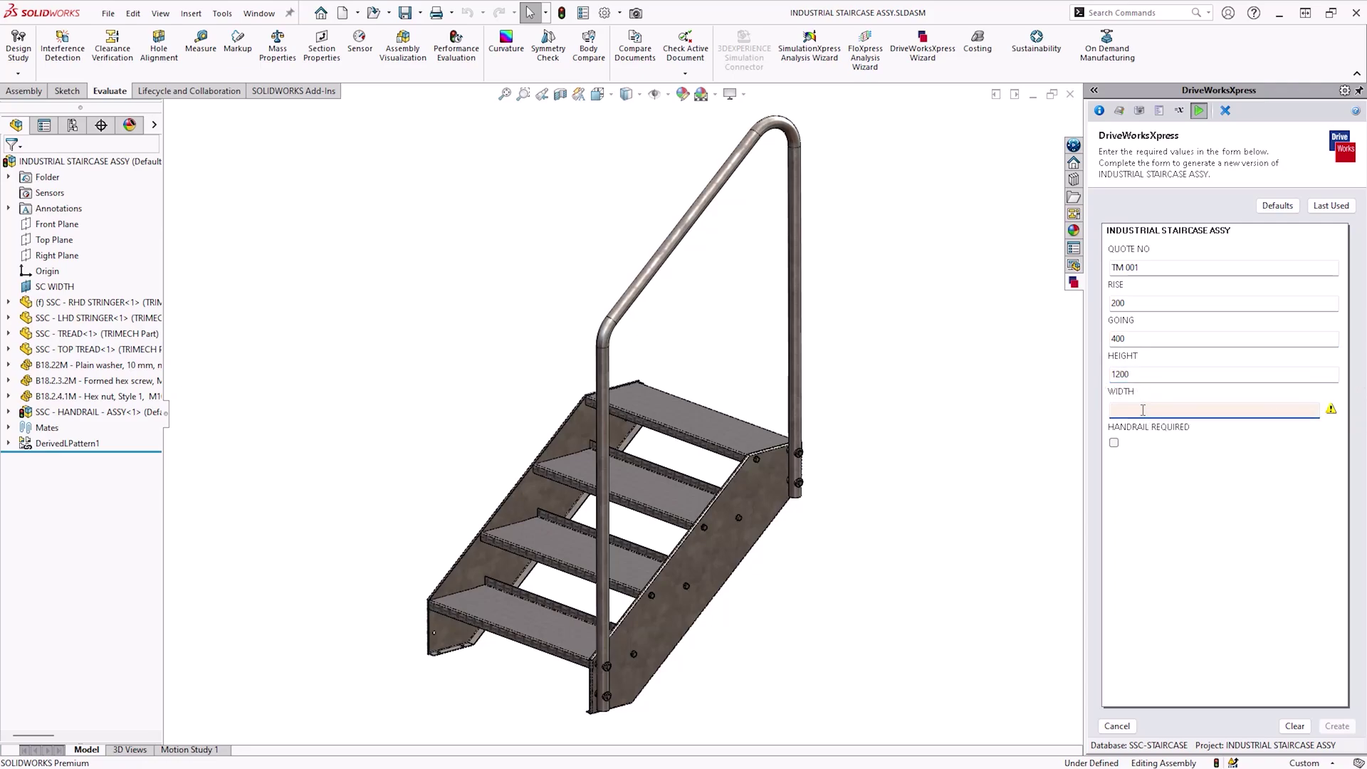
text(675)
click(1114, 442)
click(1337, 726)
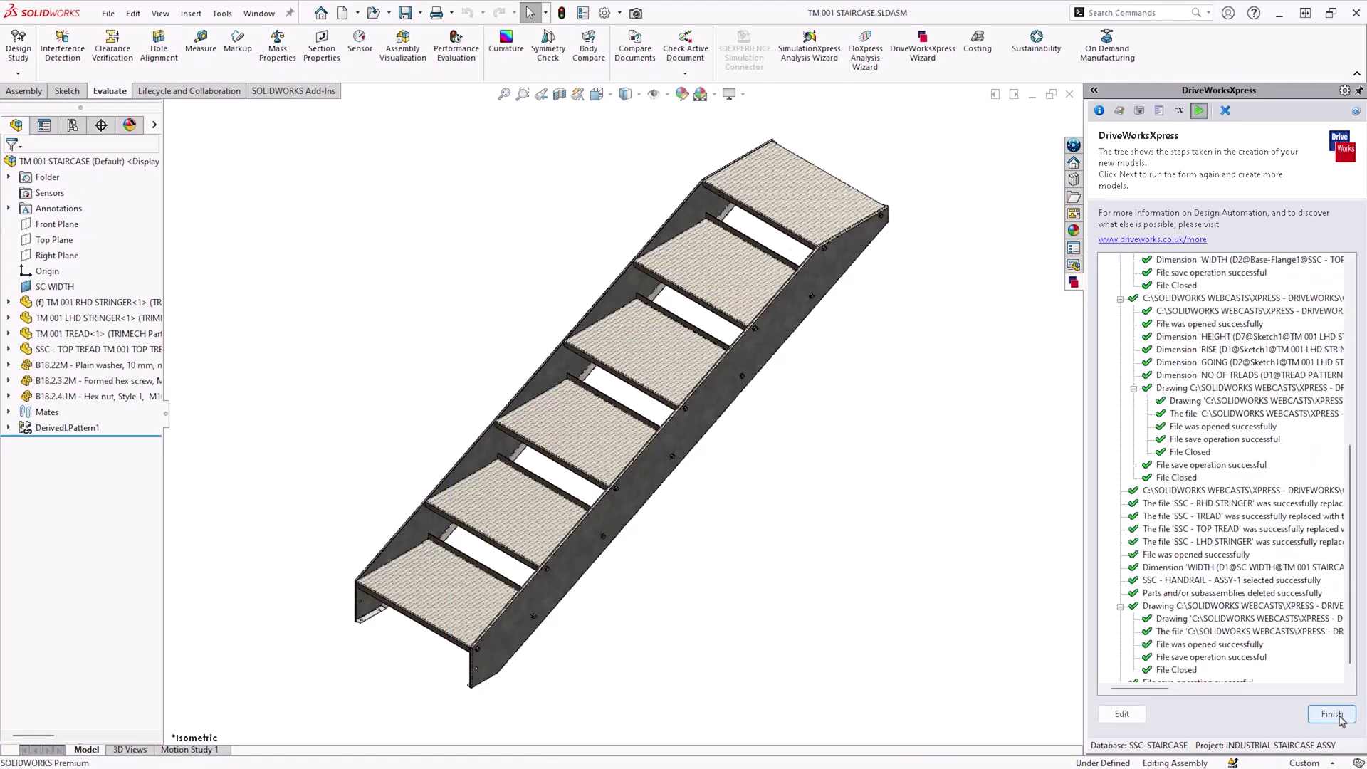
Enter quote number TM002, RISE 150, GOING 220 and HEIGHT 1000, then create the staircase.
click(1338, 718)
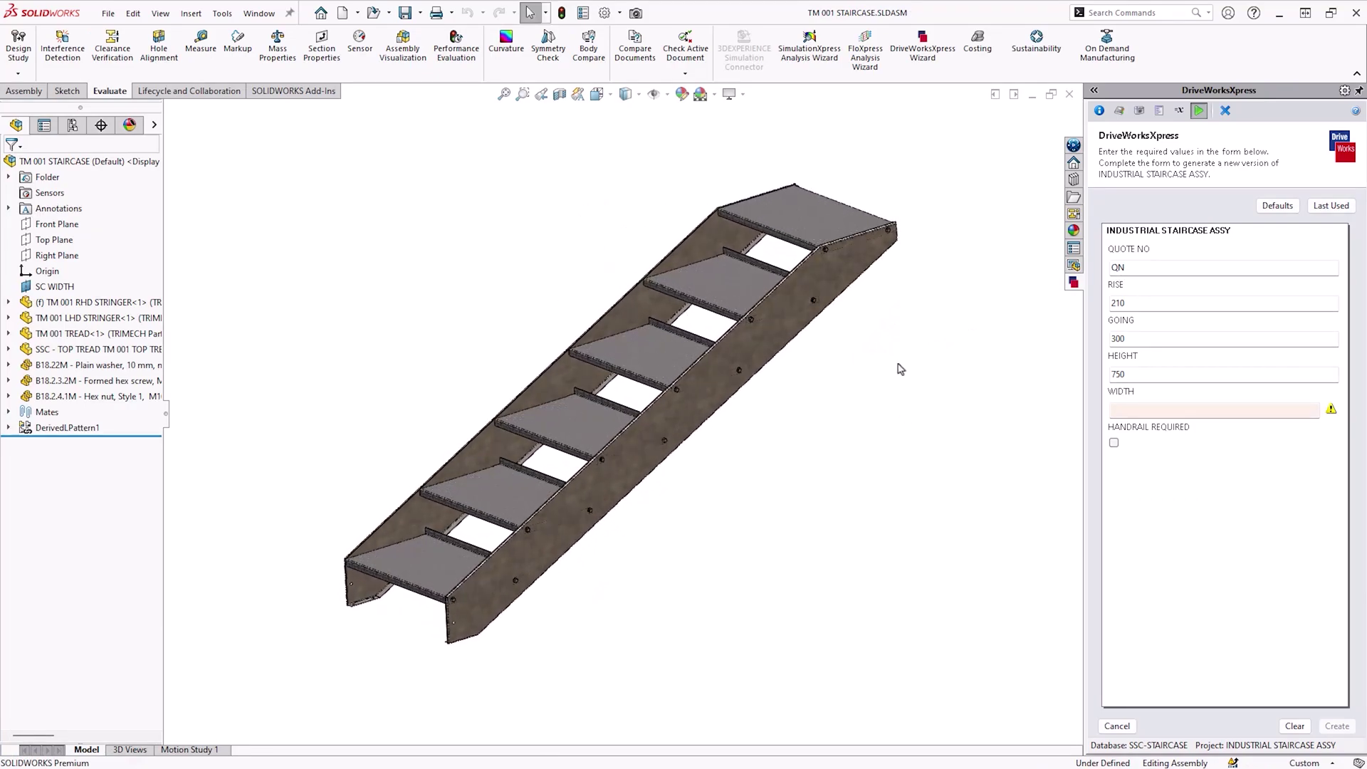
double_click(1147, 268)
text(TM002)
click(1144, 303)
key(BackSpace)
key(BackSpace)
key(BackSpace)
text(150)
key(Tab)
text(220)
key(Tab)
key(Tab)
text(1000)
click(1337, 726)
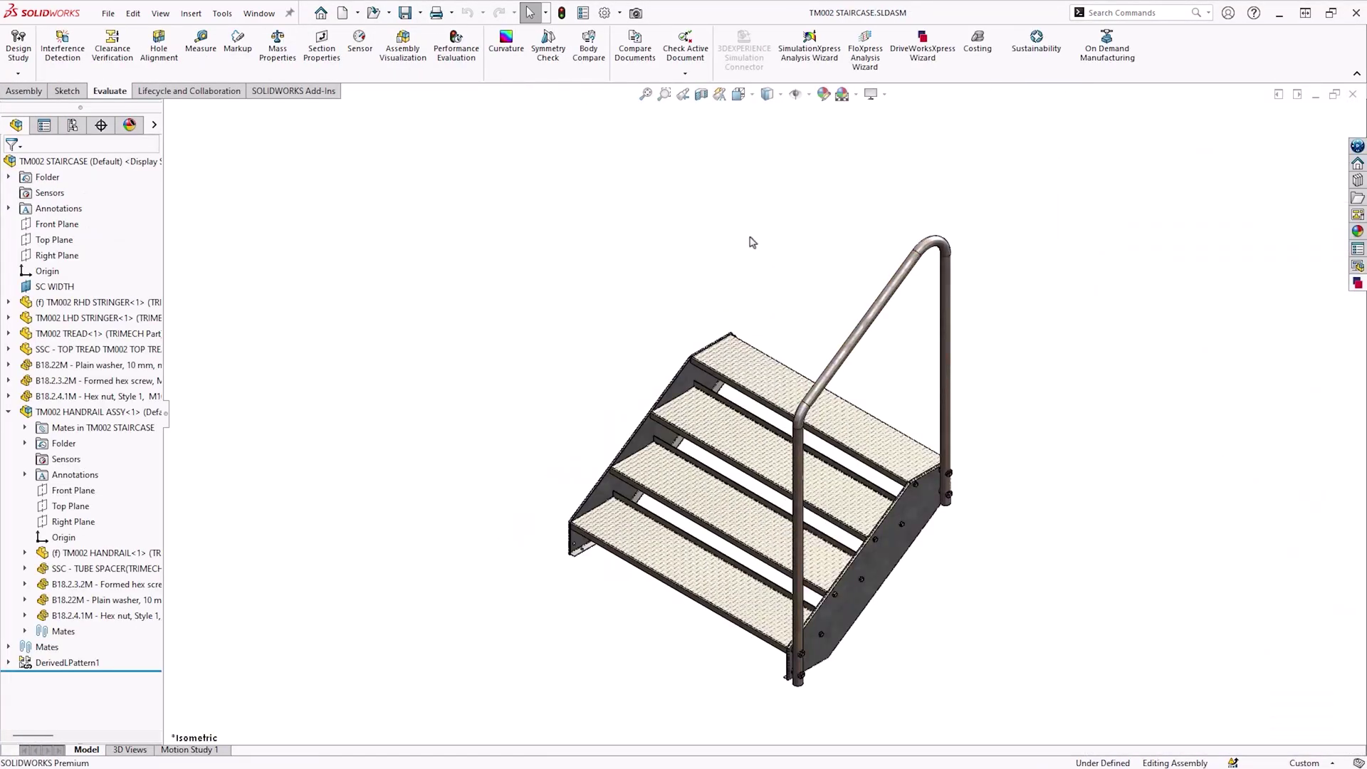
Launch the DriveWorksXpress tutorial from Help > Tutorials under Productivity Tools.
click(1254, 14)
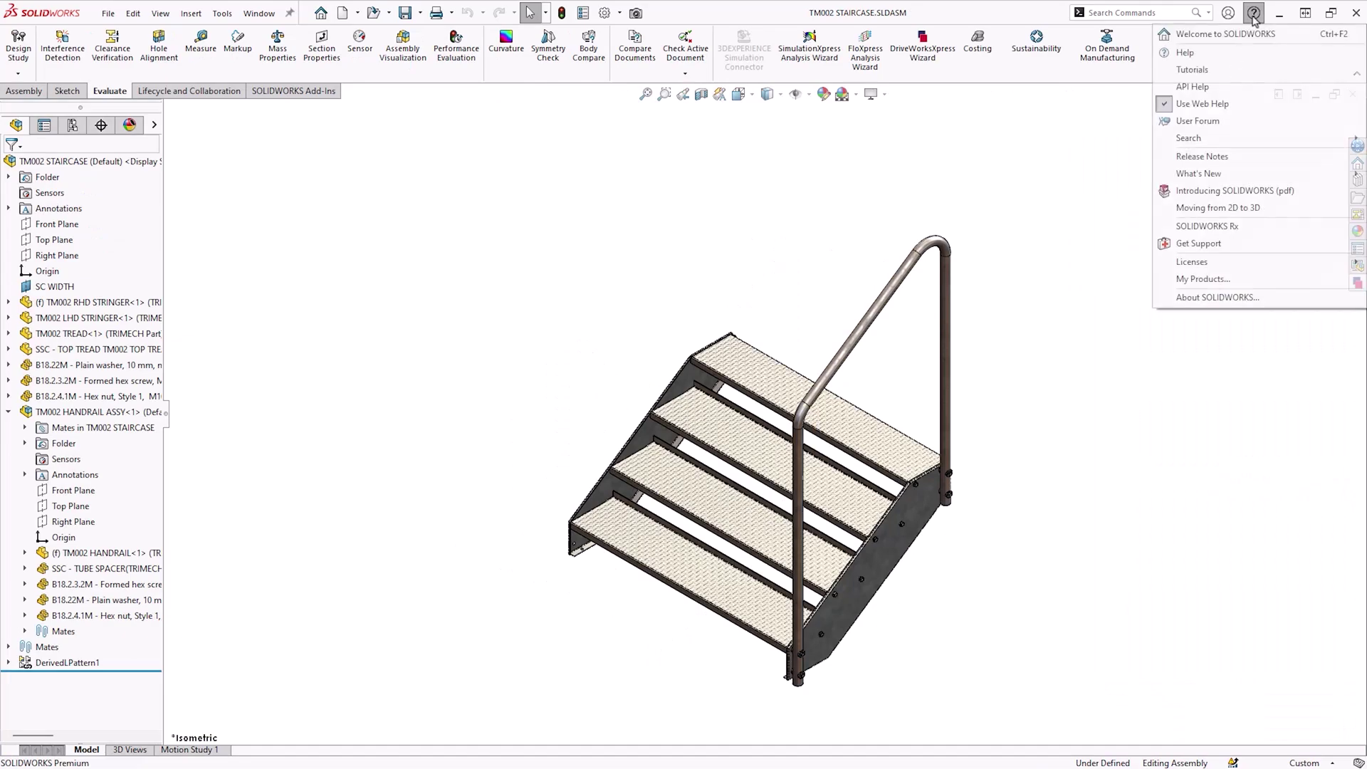
click(1203, 69)
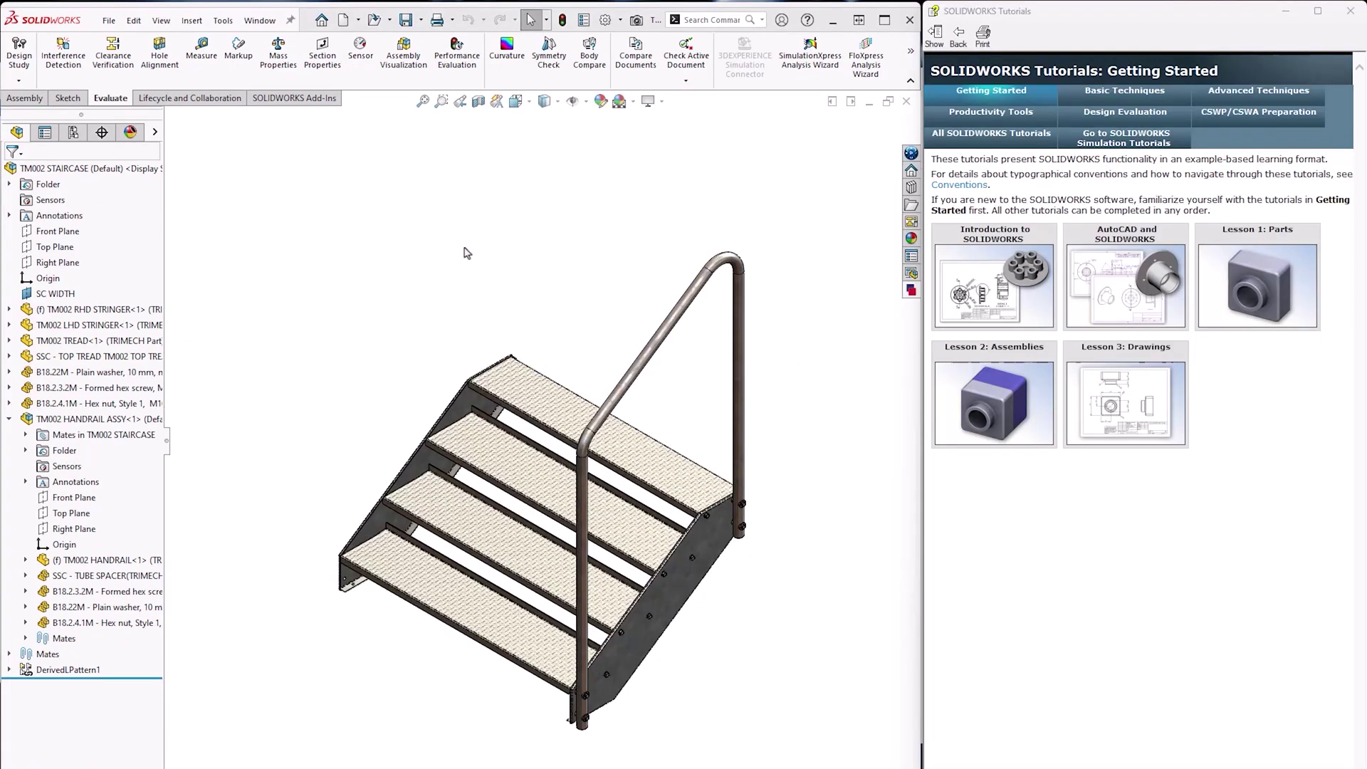
click(1006, 114)
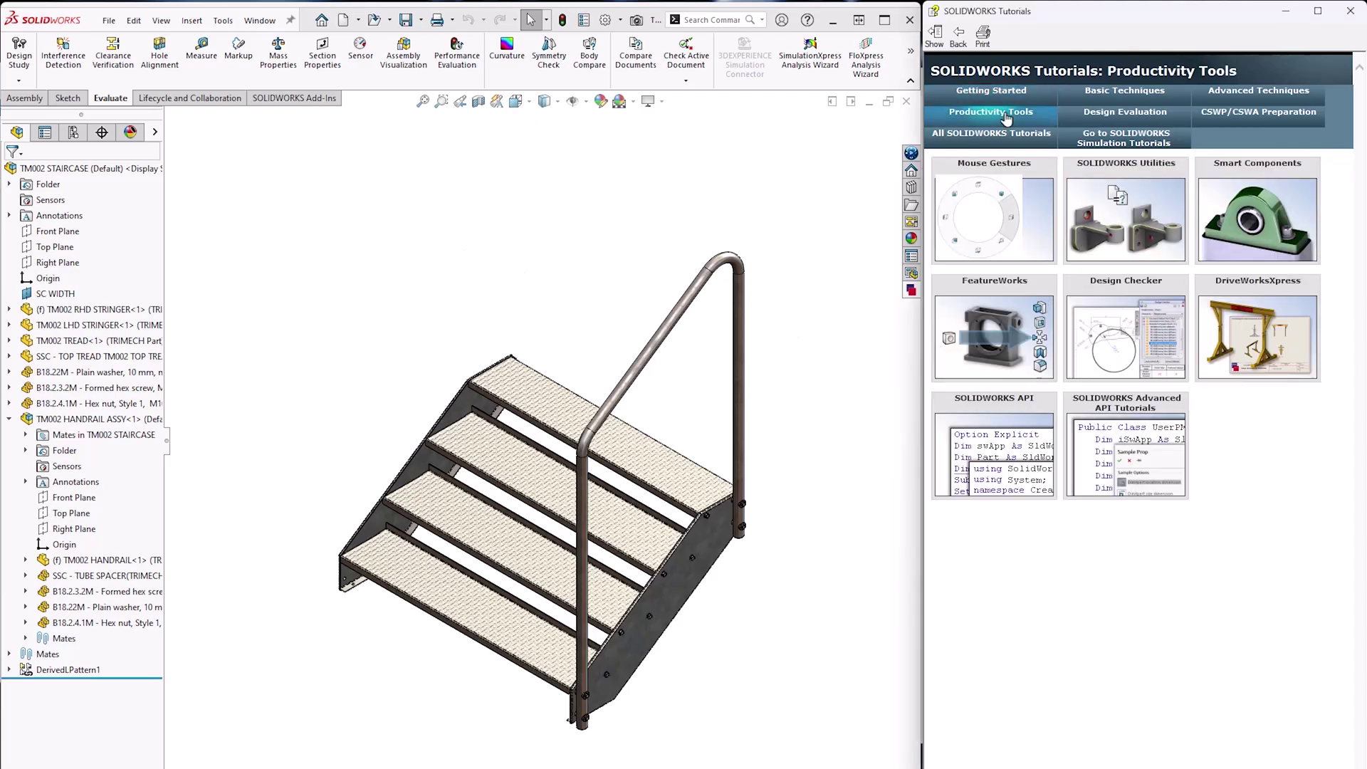
click(1294, 344)
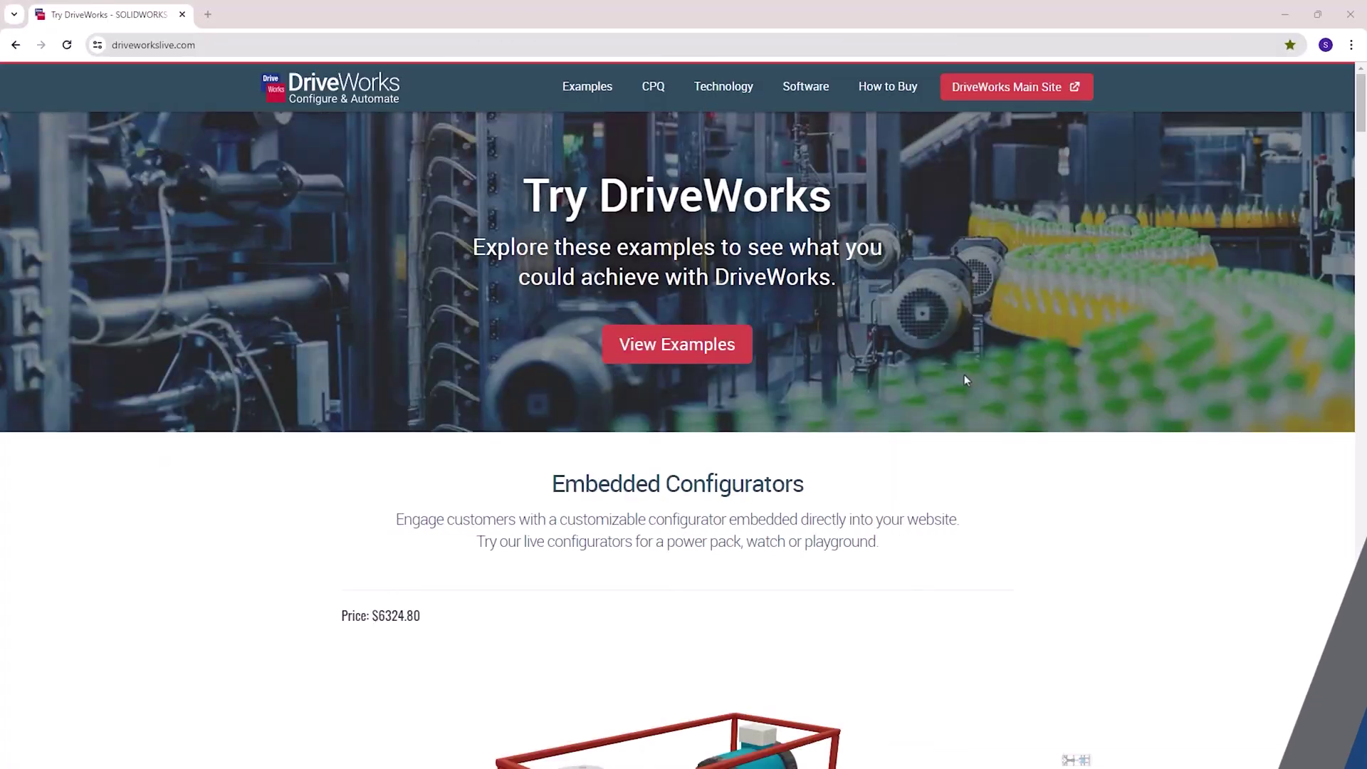
Open the Folding Door example and size it 4487 mm wide by 2044 mm high.
scroll(965, 379, down, 10)
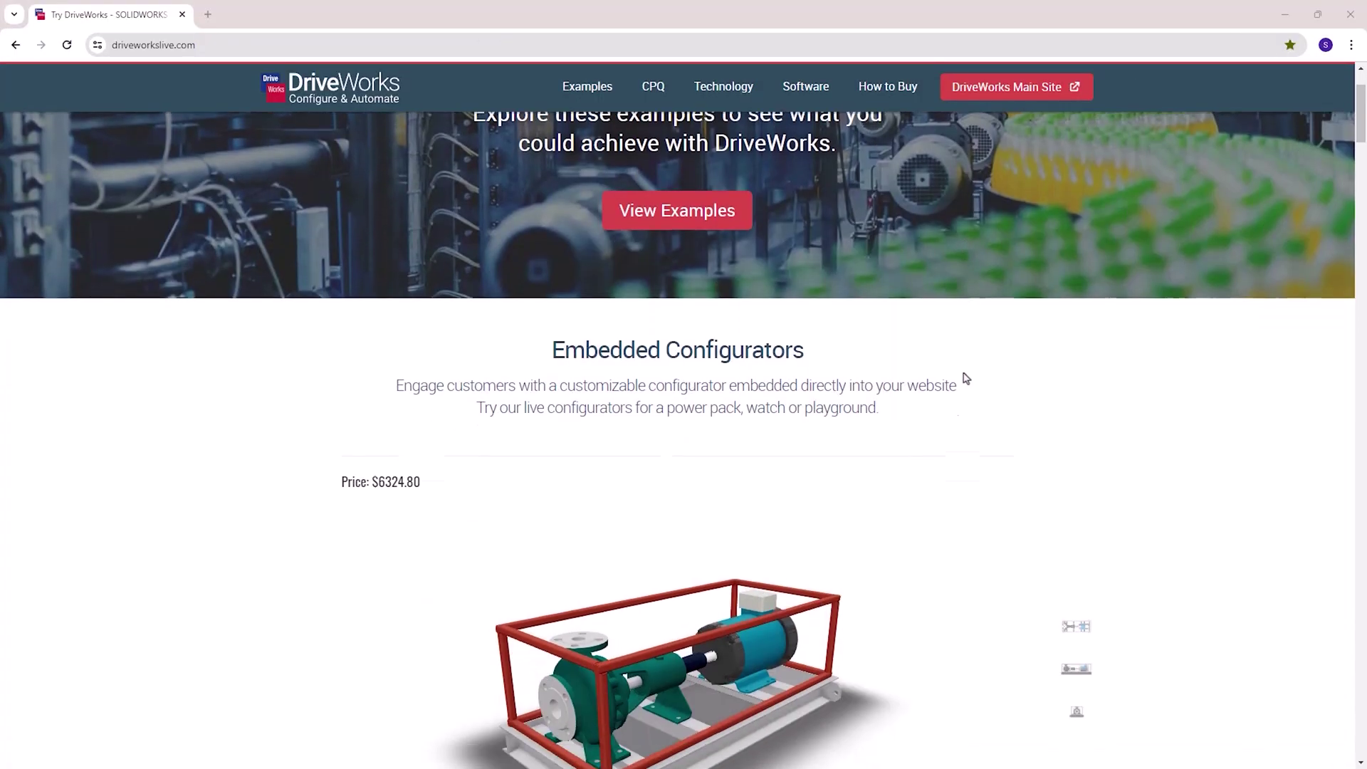
scroll(965, 379, down, 8)
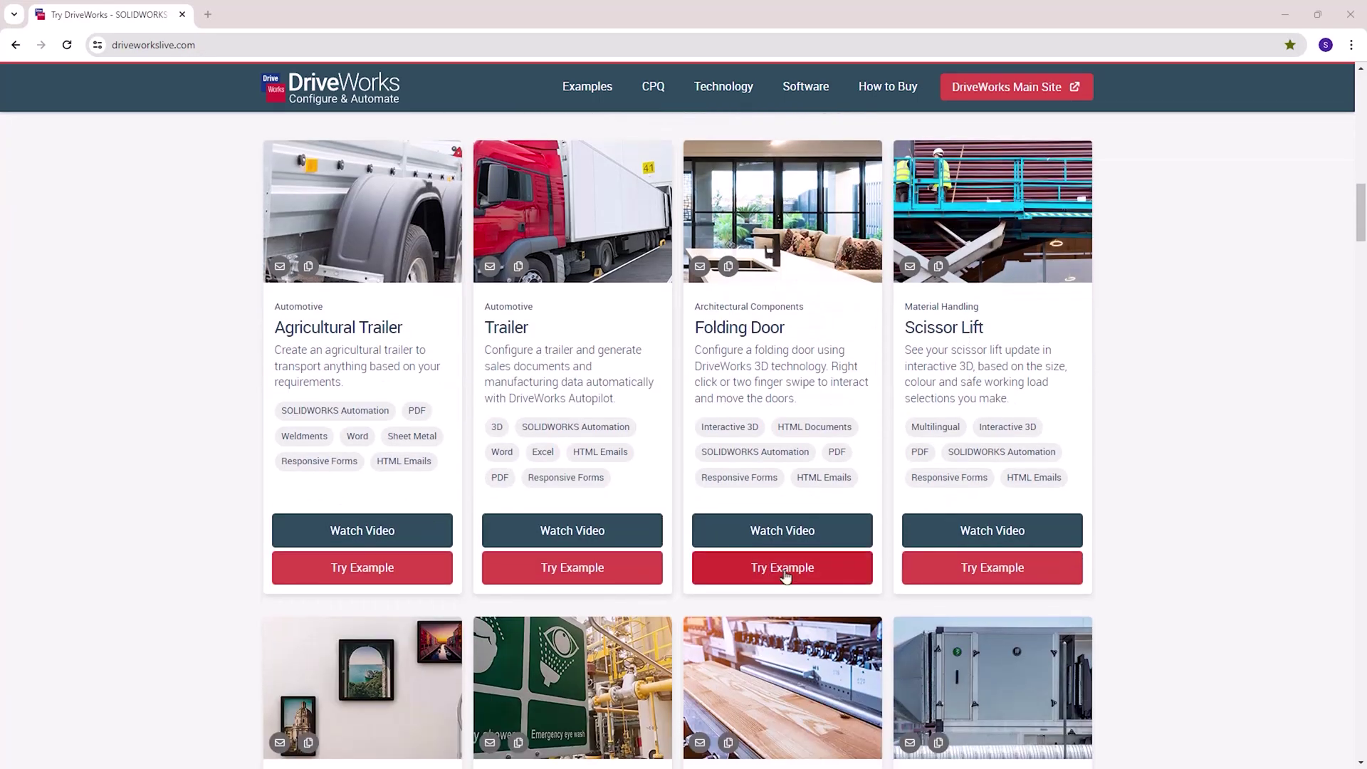
click(814, 544)
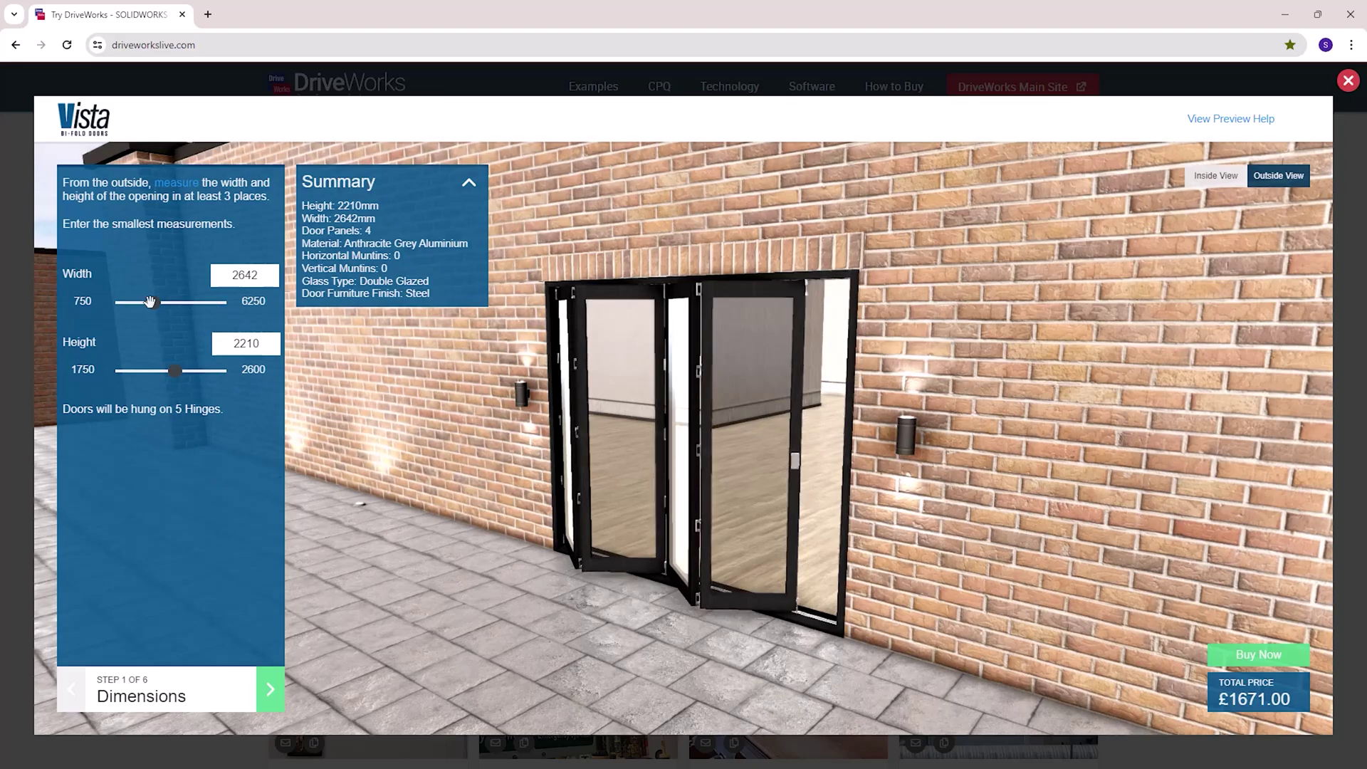
drag(150, 302, 191, 302)
drag(174, 371, 153, 371)
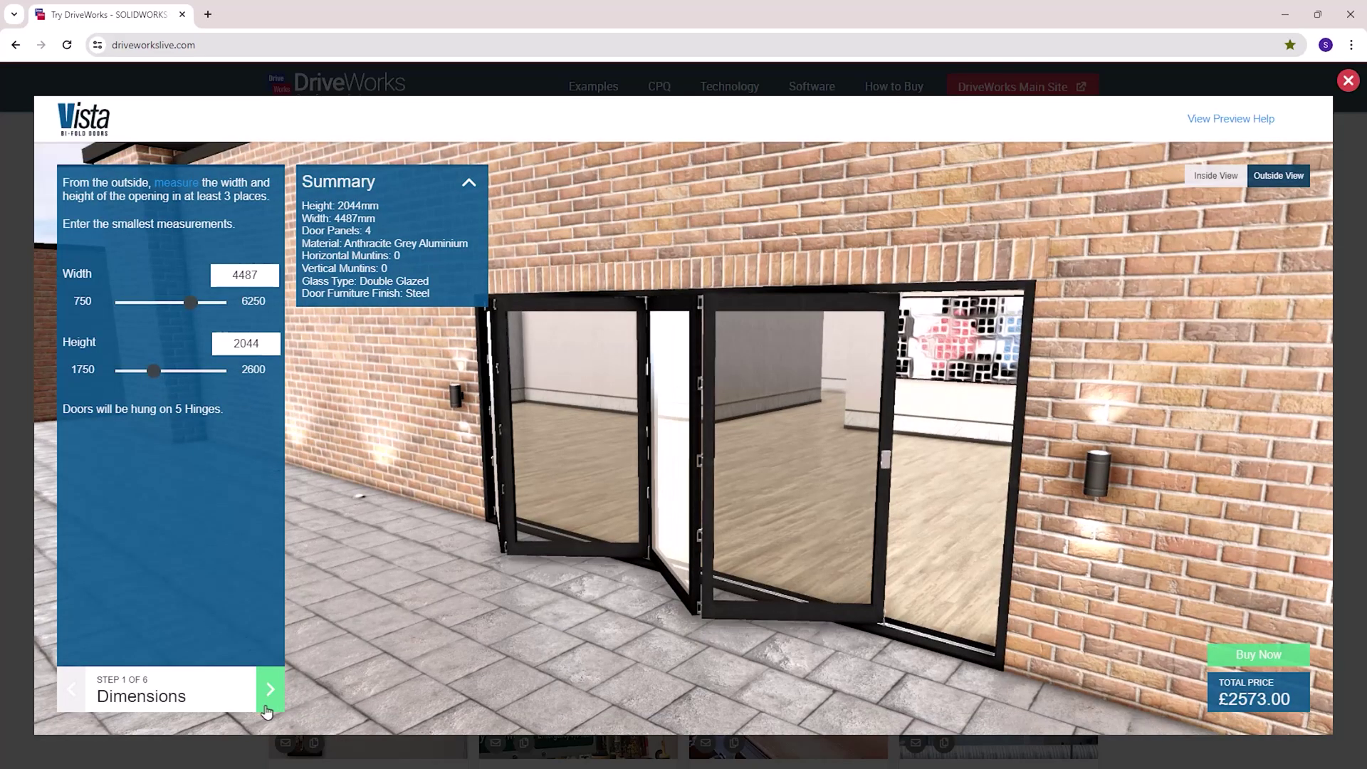
Choose Tungsten Silver Aluminium and increase the door to five panels.
click(267, 708)
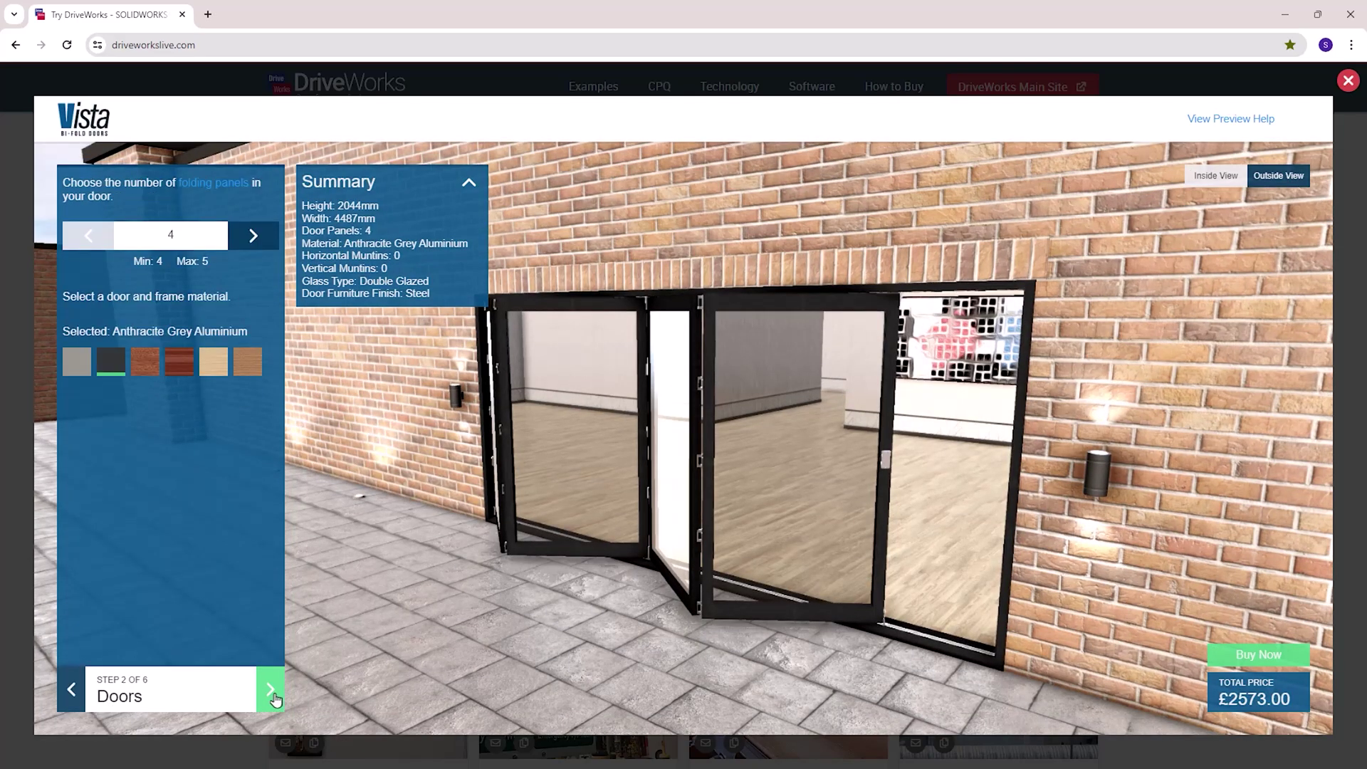
click(76, 366)
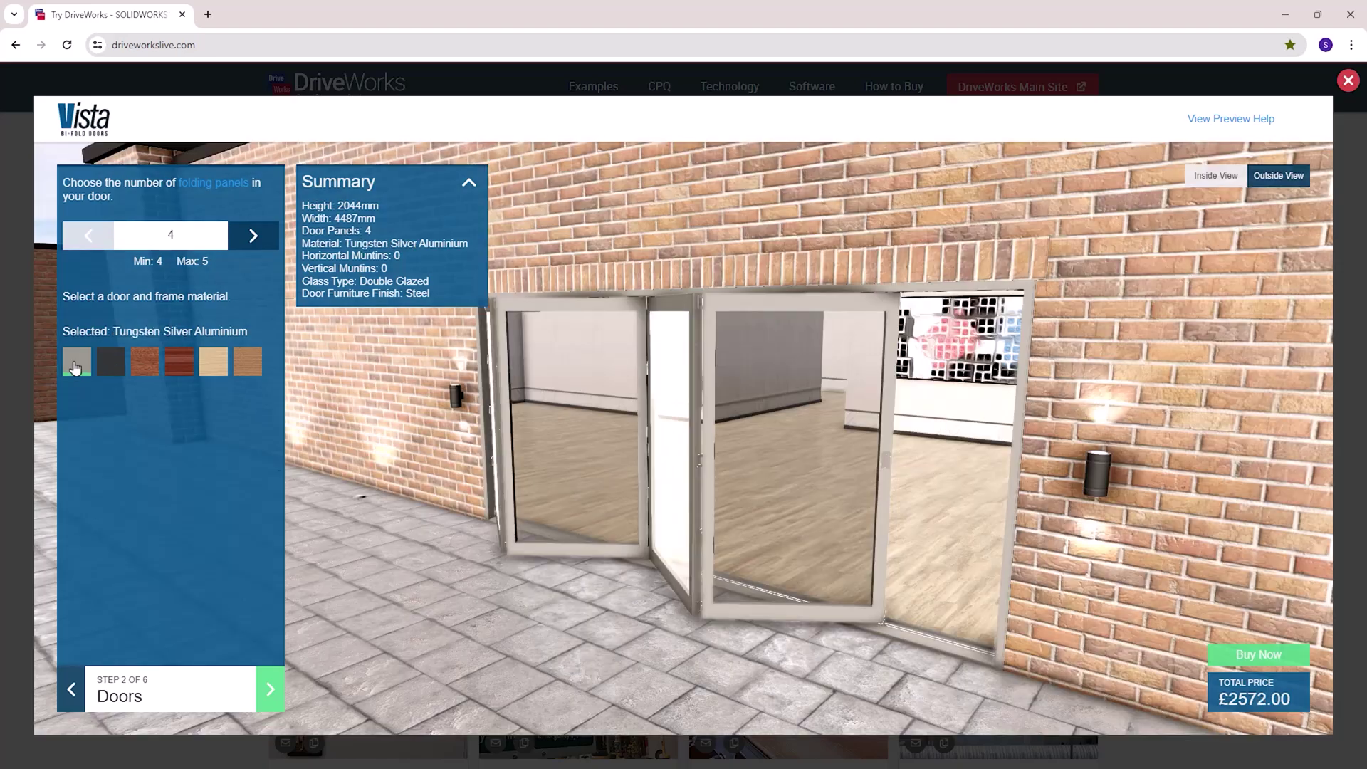
click(254, 237)
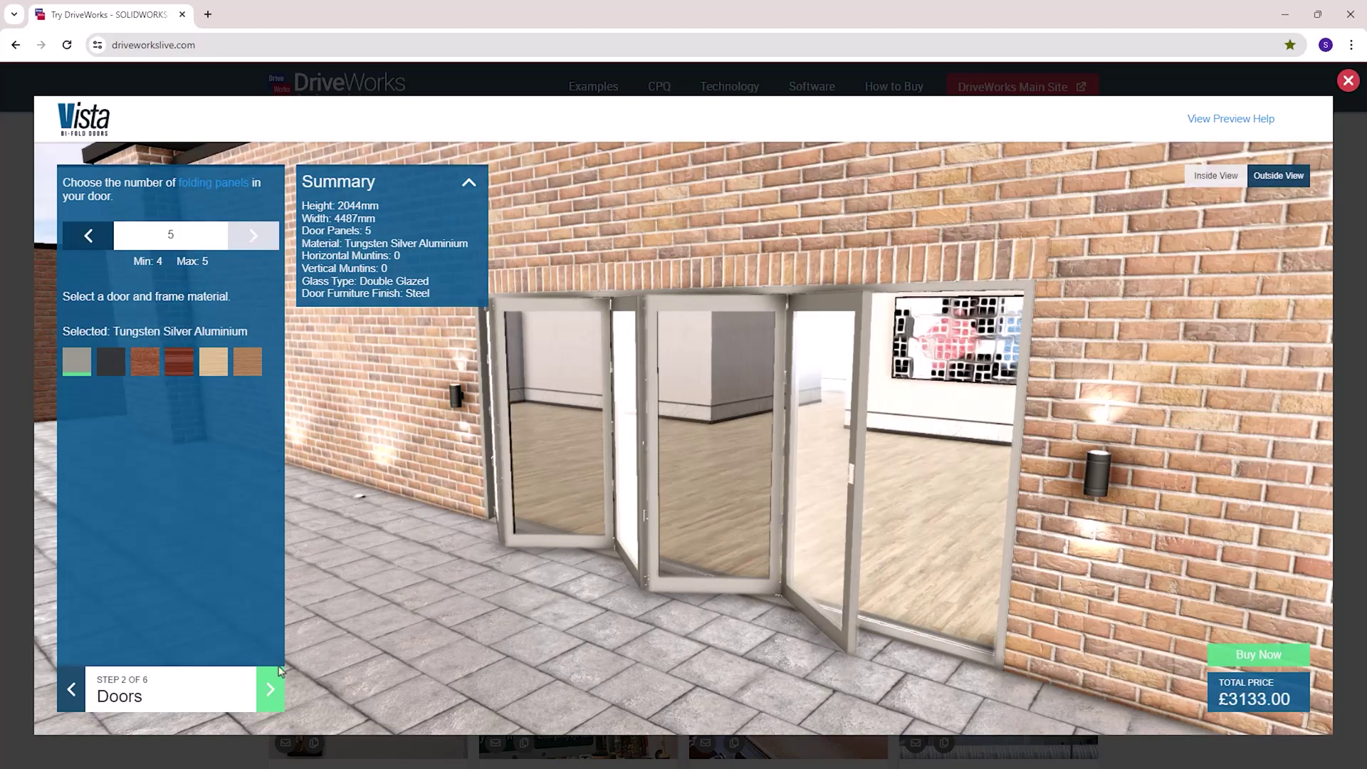